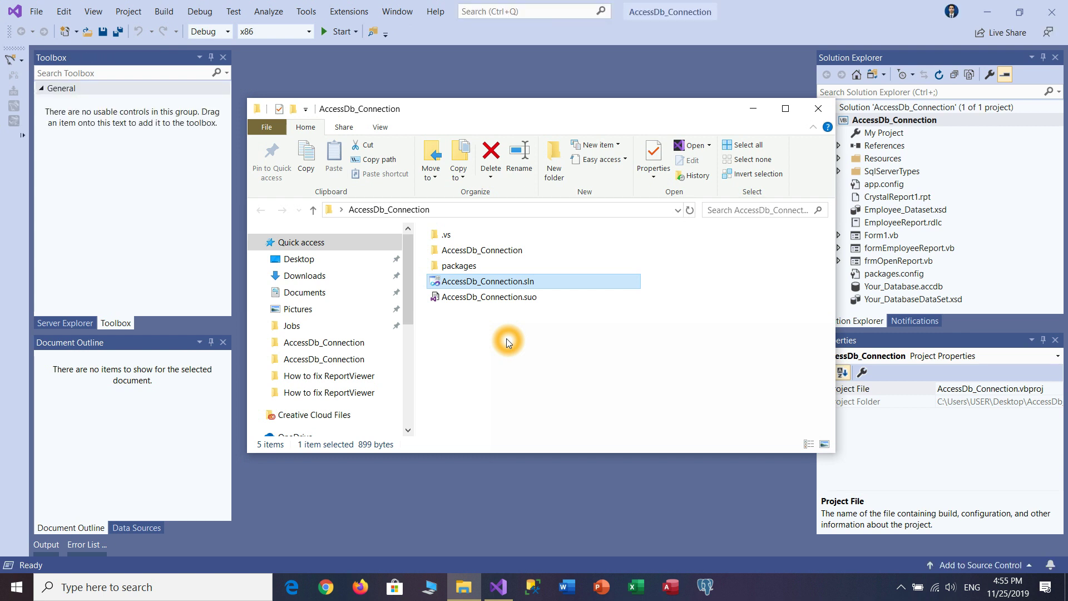
- Minimize the project folder window, open Form1.vb in the designer and dismiss the display scaling notice
{"action": "left_click", "coordinate": [754, 111]}
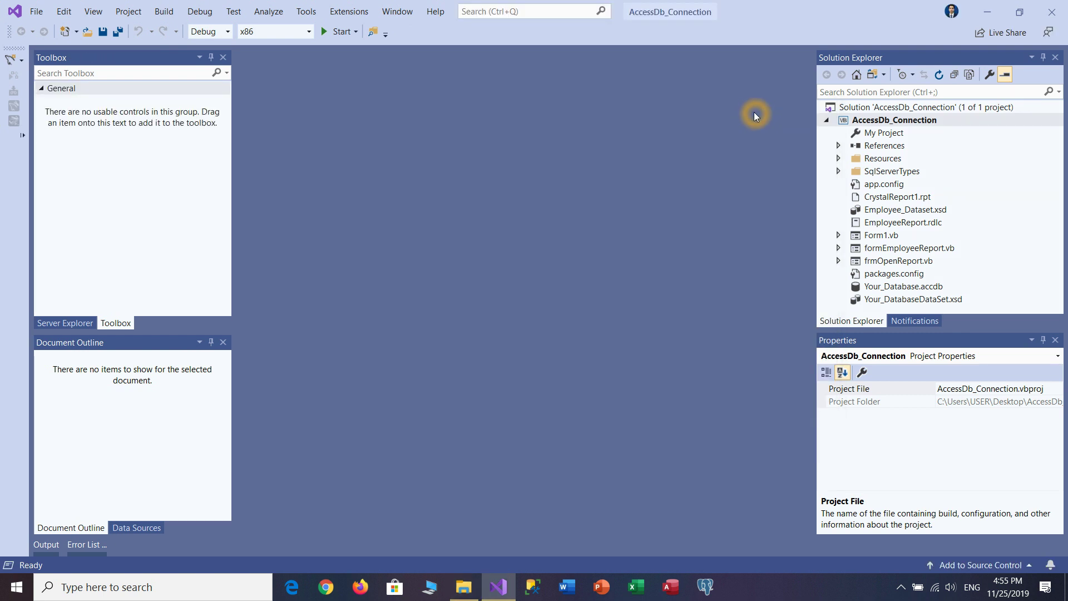
{"action": "left_click", "coordinate": [856, 237]}
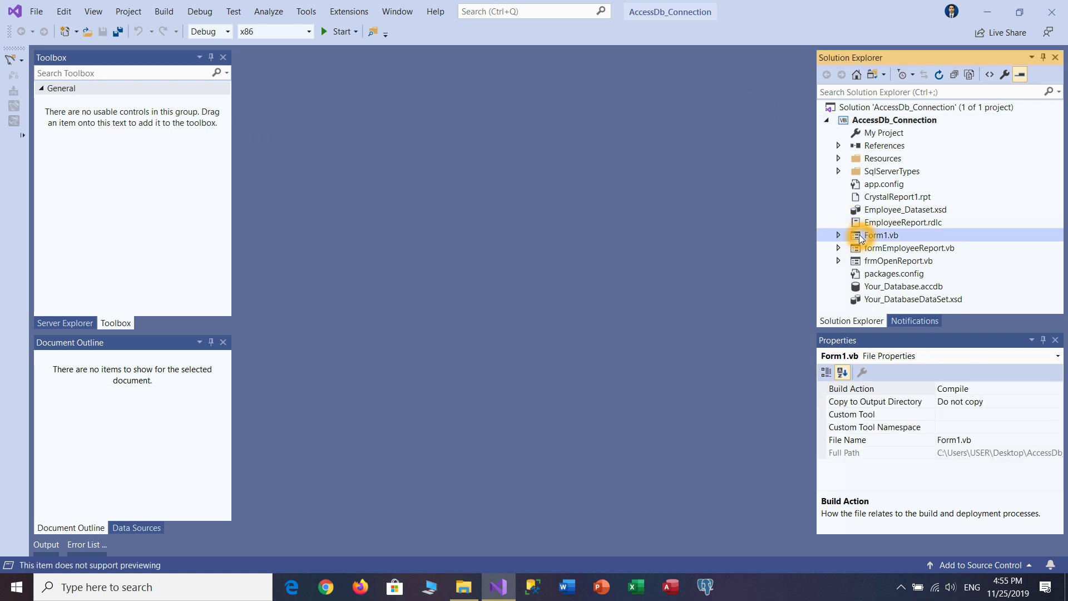
{"action": "double_click", "coordinate": [860, 236]}
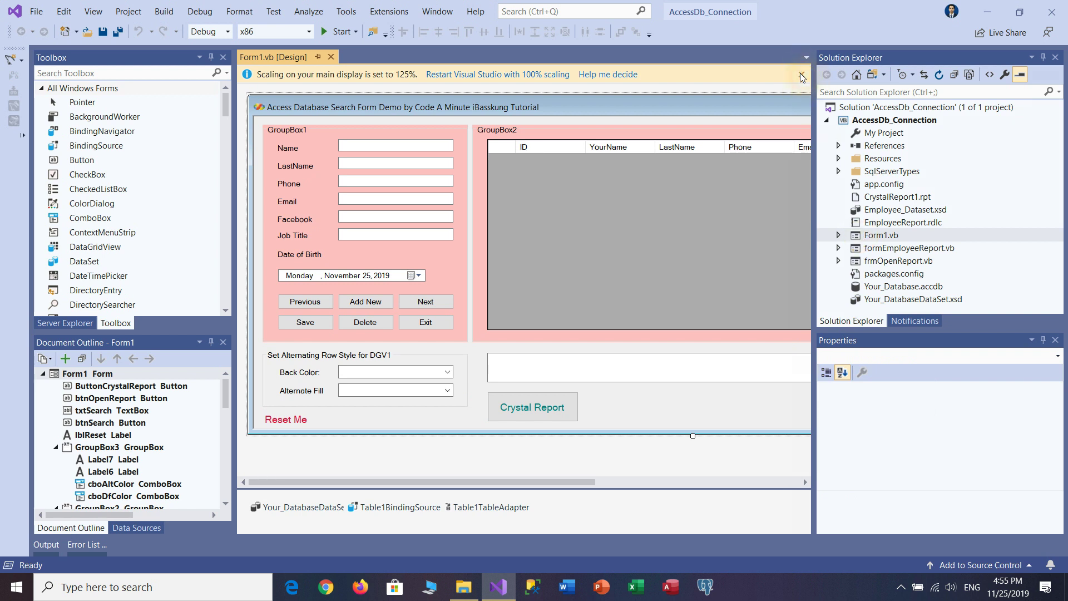
{"action": "left_click", "coordinate": [776, 131]}
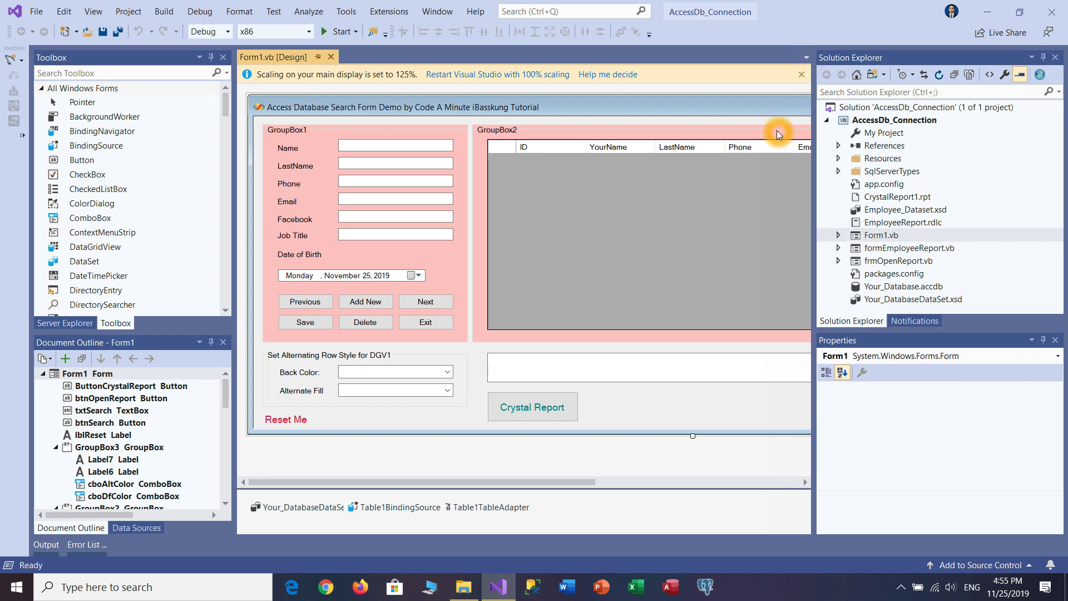
- Open formEmployeeReport.vb and frmOpenReport.vb in the designer, checking the name property of the report viewer on the employee report form
{"action": "left_click", "coordinate": [862, 249]}
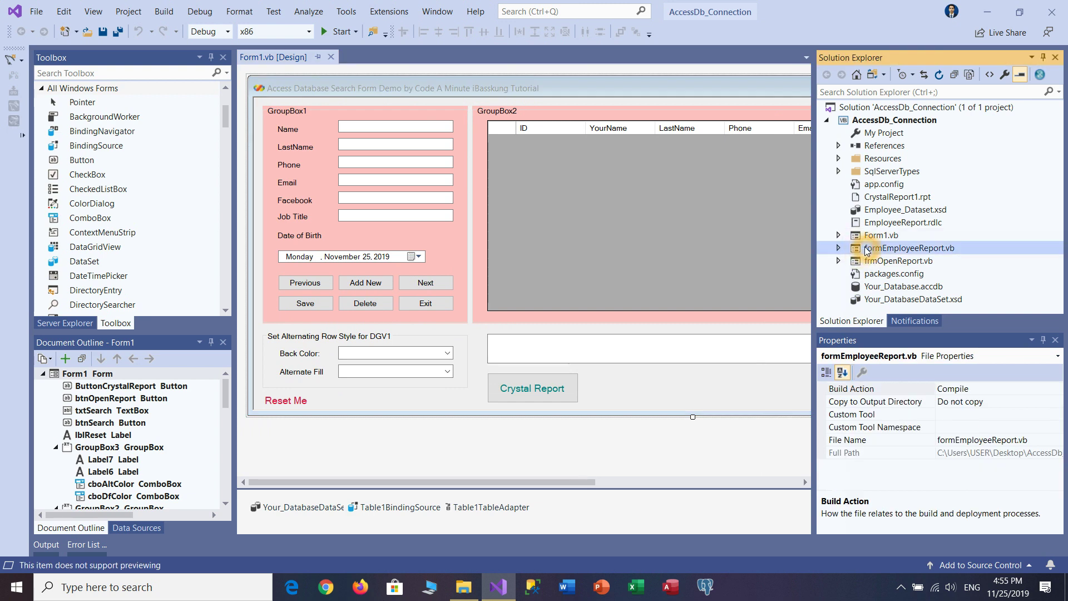
{"action": "double_click", "coordinate": [865, 248]}
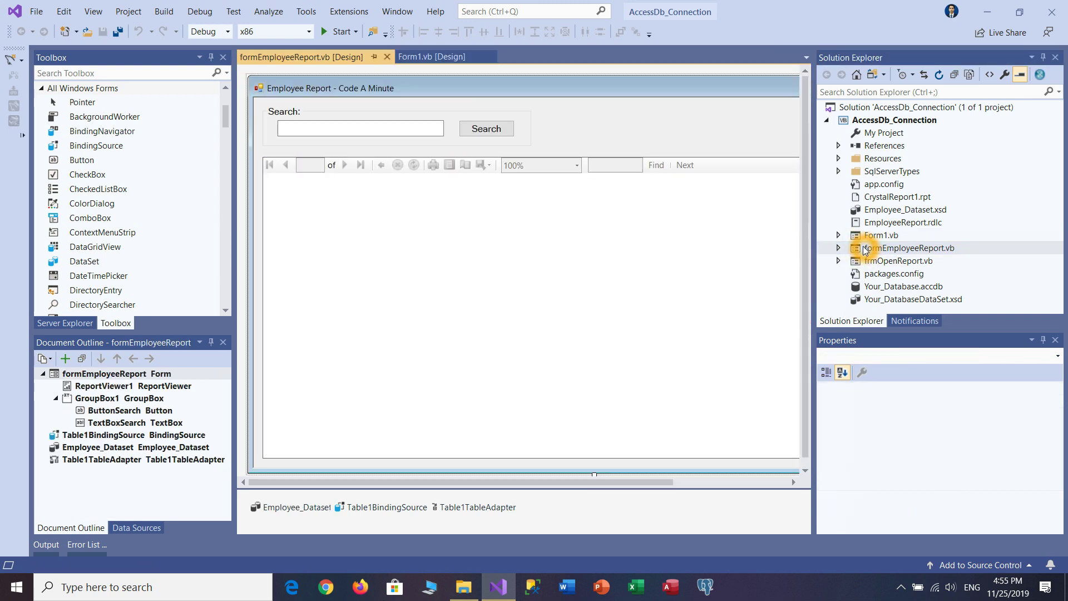
{"action": "left_click", "coordinate": [602, 211]}
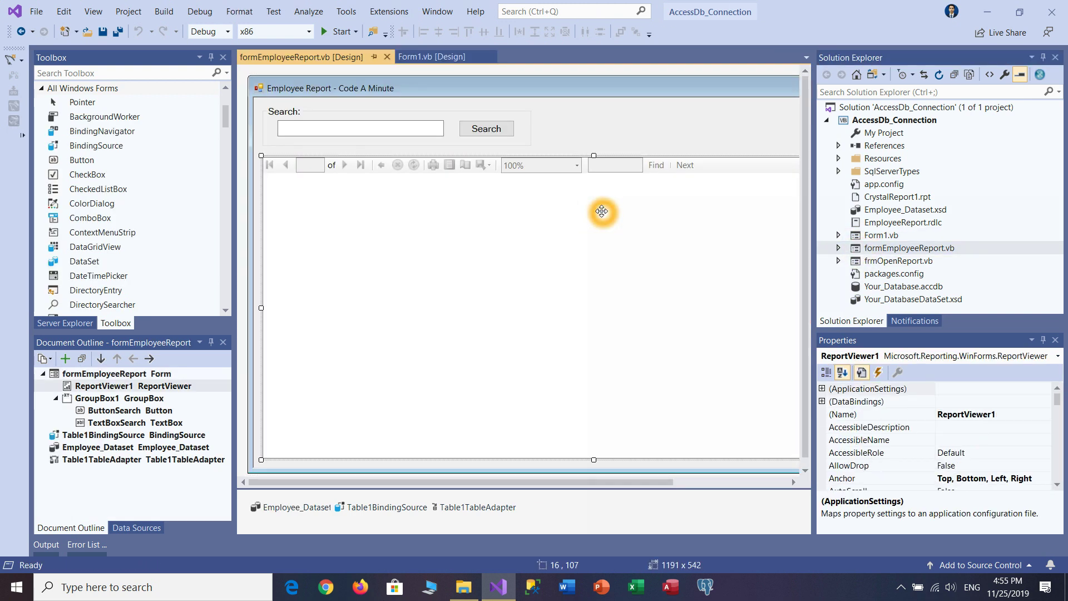
{"action": "left_click", "coordinate": [1006, 416]}
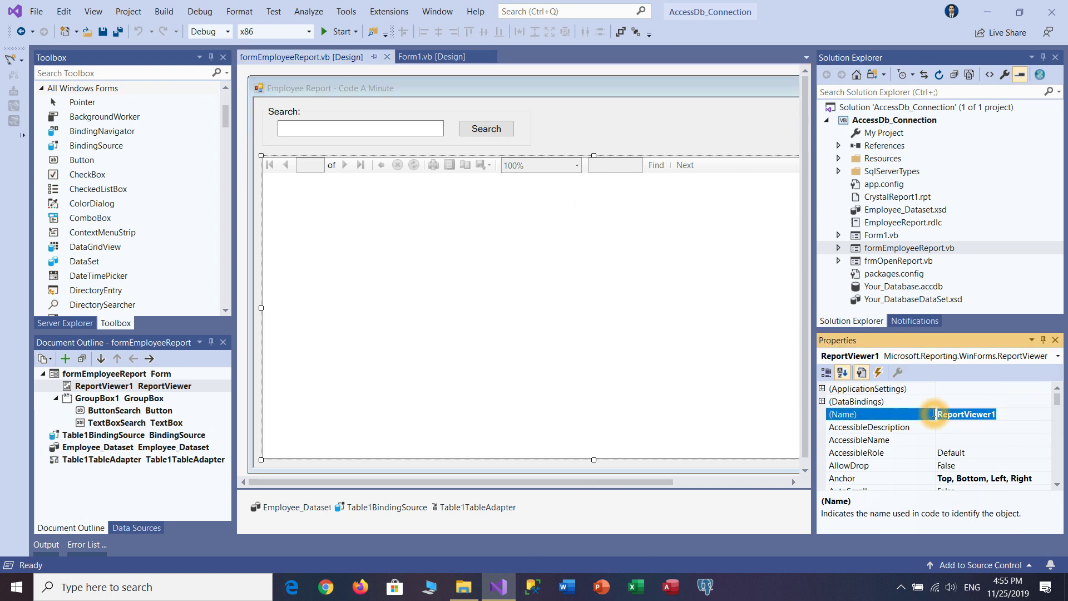
{"action": "left_click", "coordinate": [952, 428]}
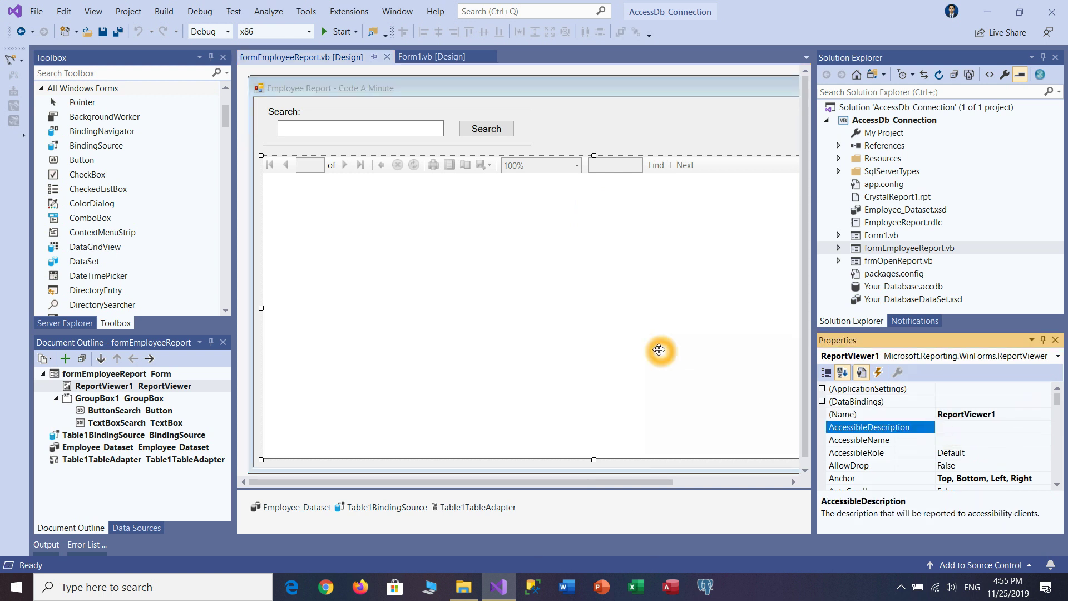
{"action": "double_click", "coordinate": [855, 262]}
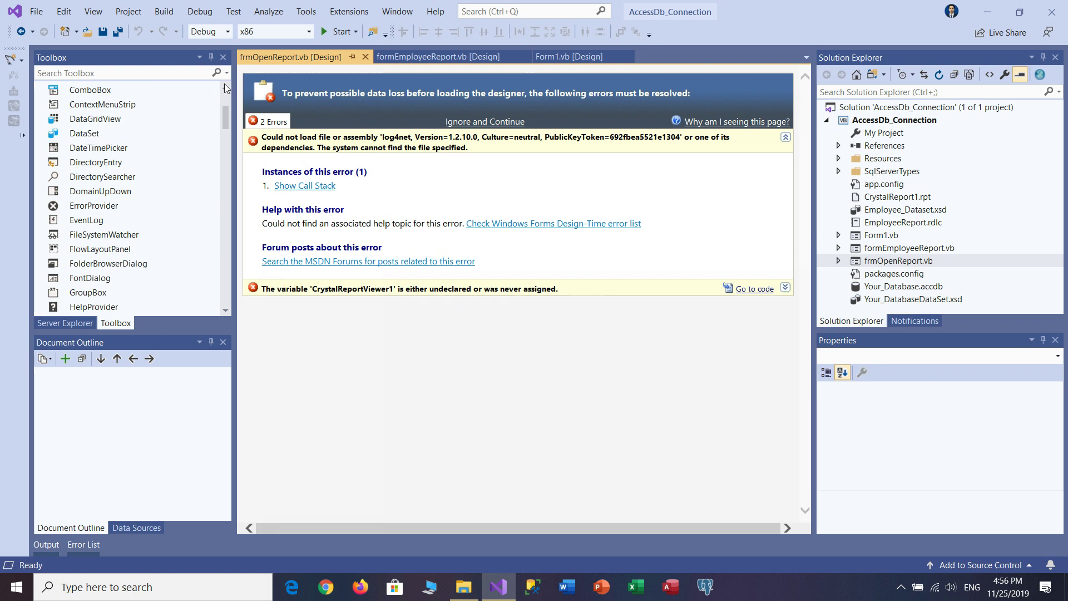
- Save all files and run the AccessDb_Connection project in debug mode
{"action": "left_click", "coordinate": [118, 32]}
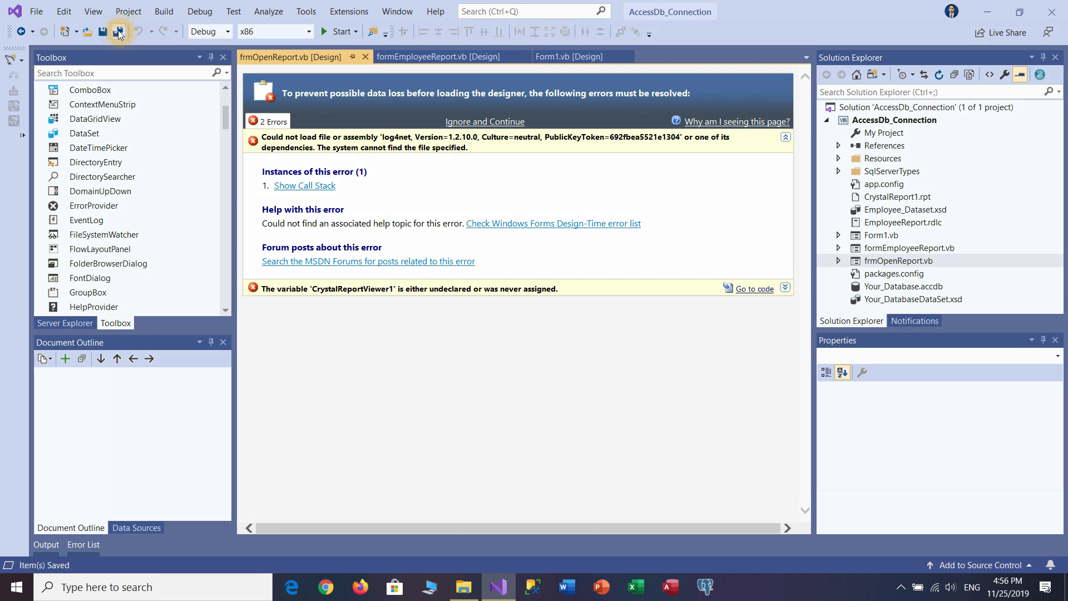
{"action": "left_click", "coordinate": [337, 33]}
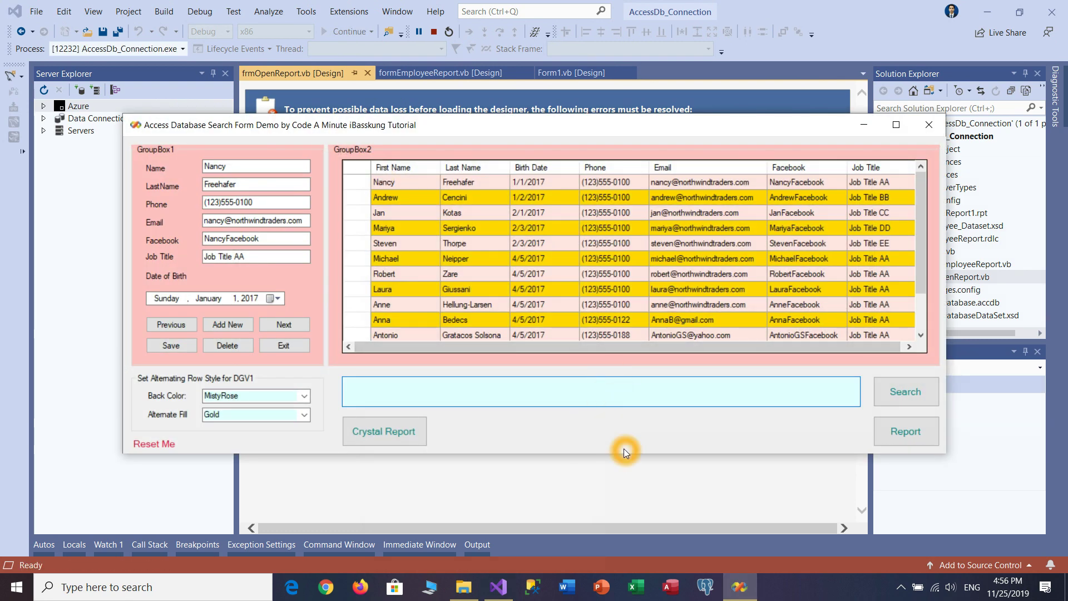
- Search the employee table on the running form by an employee's full first name
{"action": "type", "text": "Nan"}
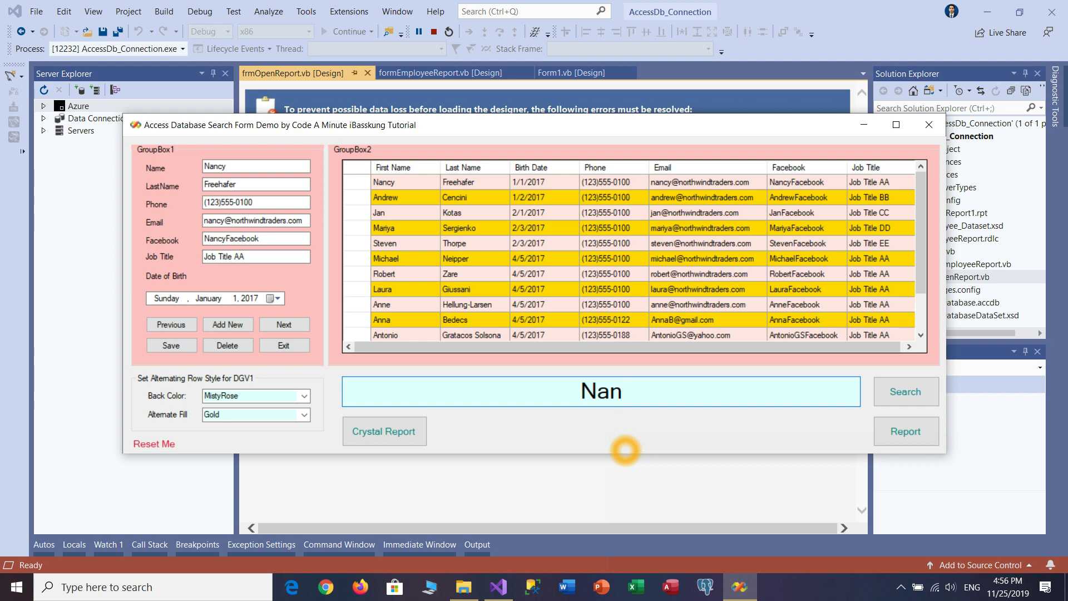
{"action": "left_click", "coordinate": [889, 397]}
{"action": "left_click", "coordinate": [590, 343]}
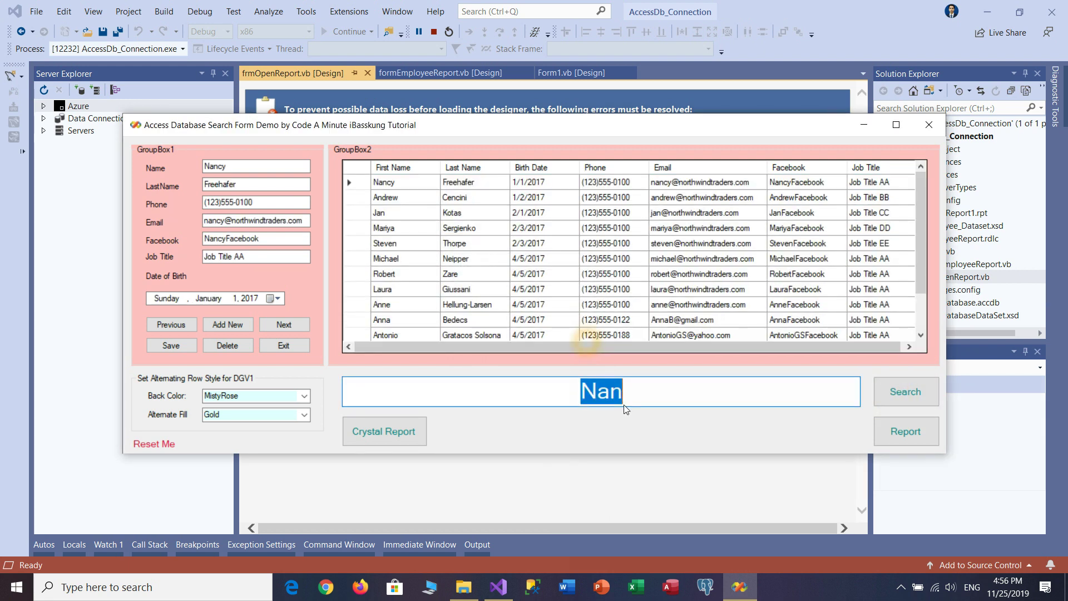
{"action": "left_click", "coordinate": [630, 398]}
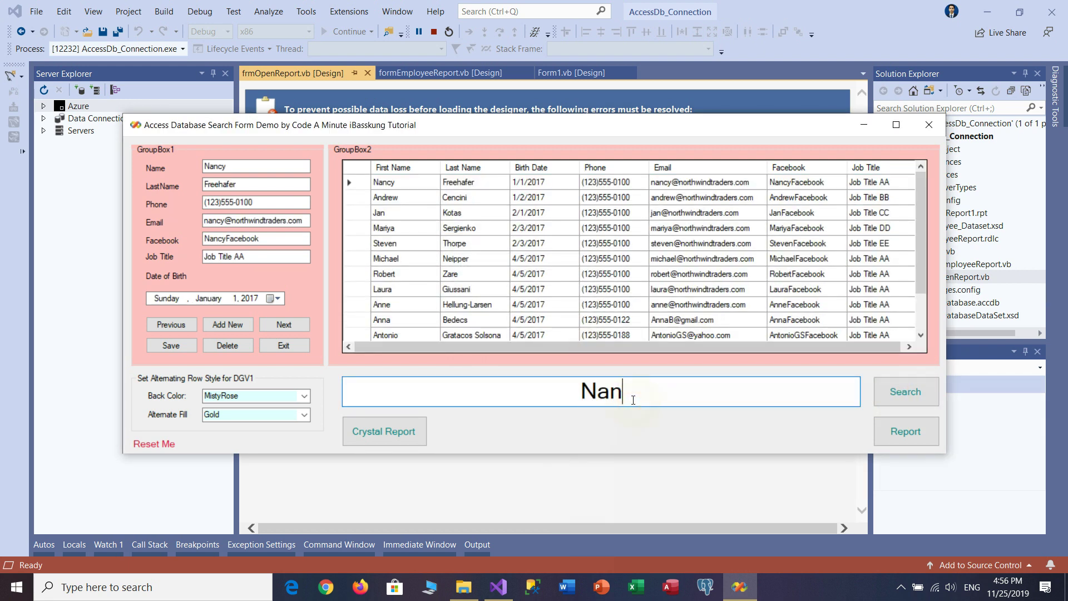
{"action": "type", "text": "cy"}
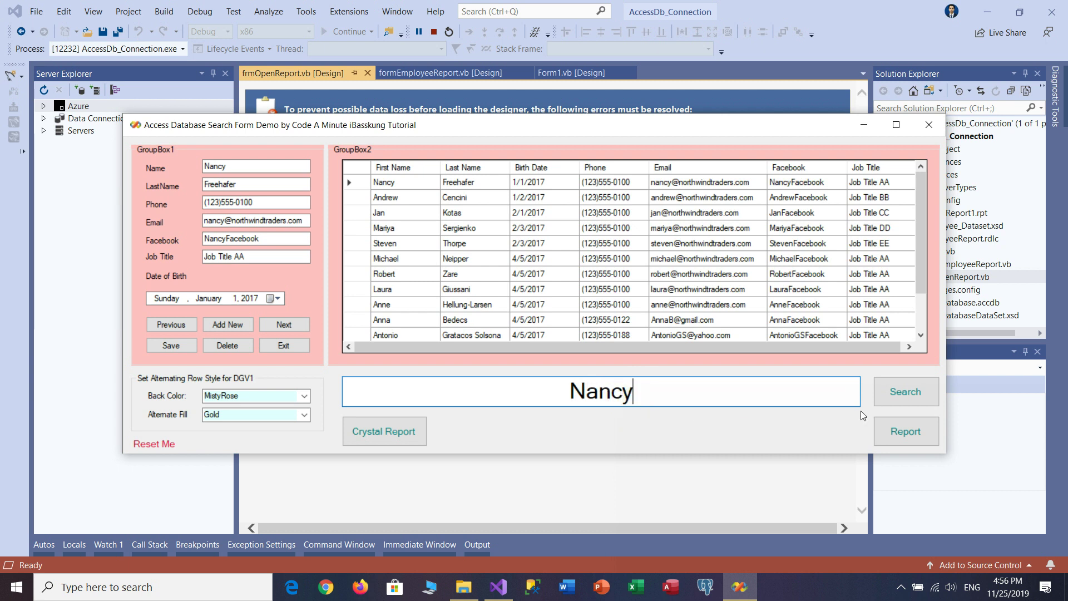
{"action": "left_click", "coordinate": [895, 395]}
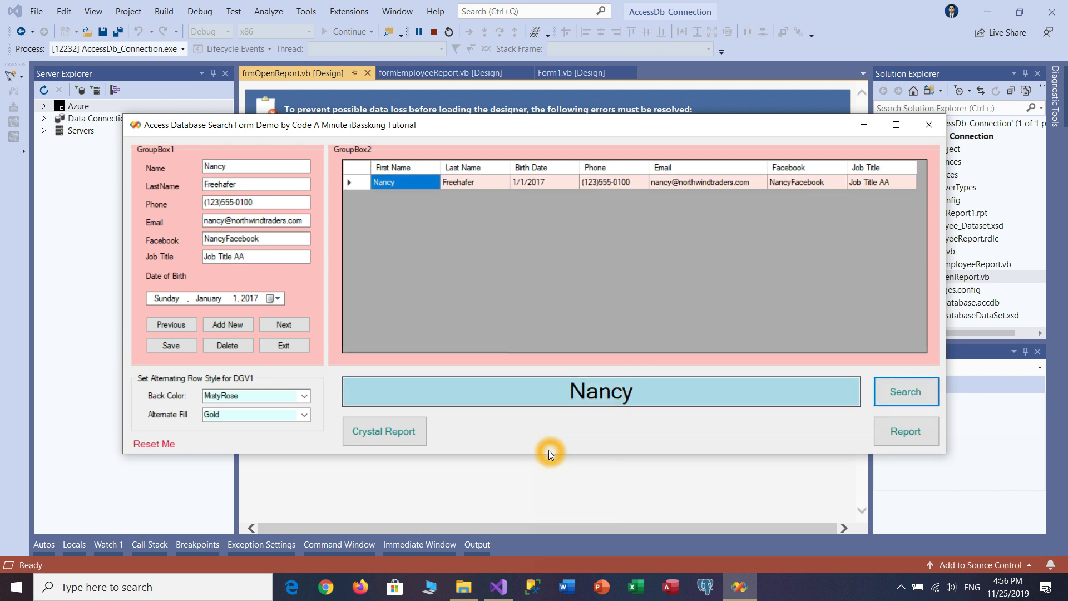
- Clear the search text and reset the form to list all employee records
{"action": "left_click", "coordinate": [732, 398]}
{"action": "key", "text": "BackSpace"}
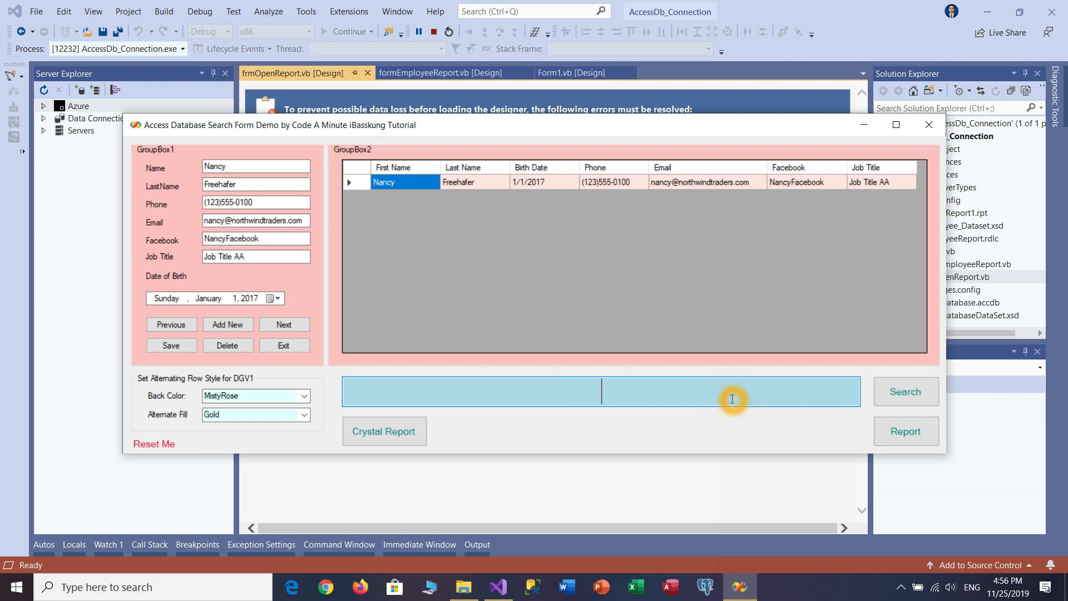
{"action": "left_click", "coordinate": [155, 444]}
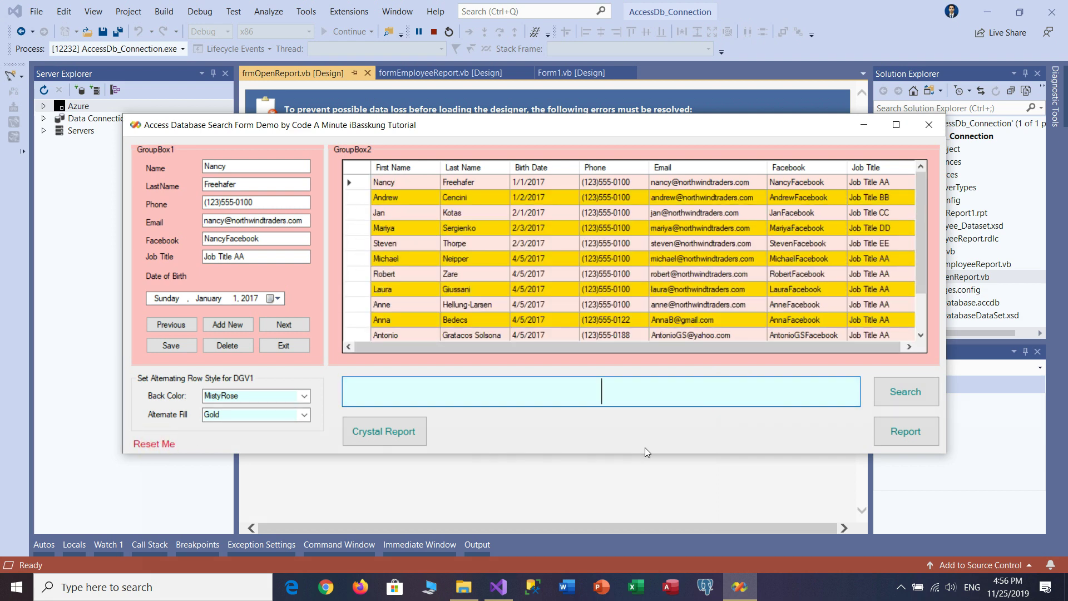
- Open the Employee Report window and filter the report by "Report Viewer"
{"action": "left_click", "coordinate": [902, 434]}
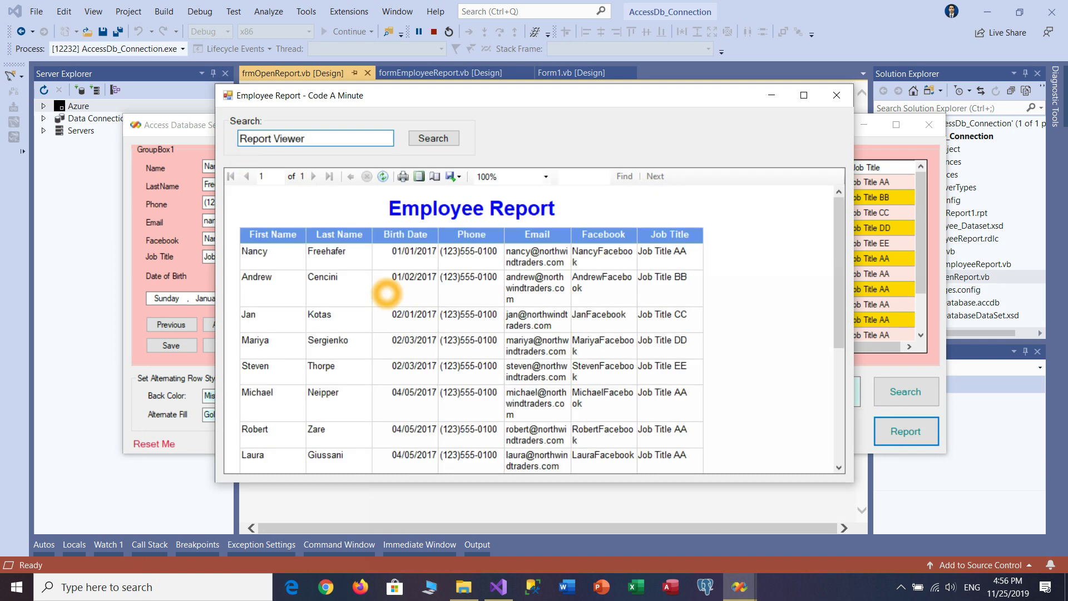
{"action": "left_click", "coordinate": [439, 140]}
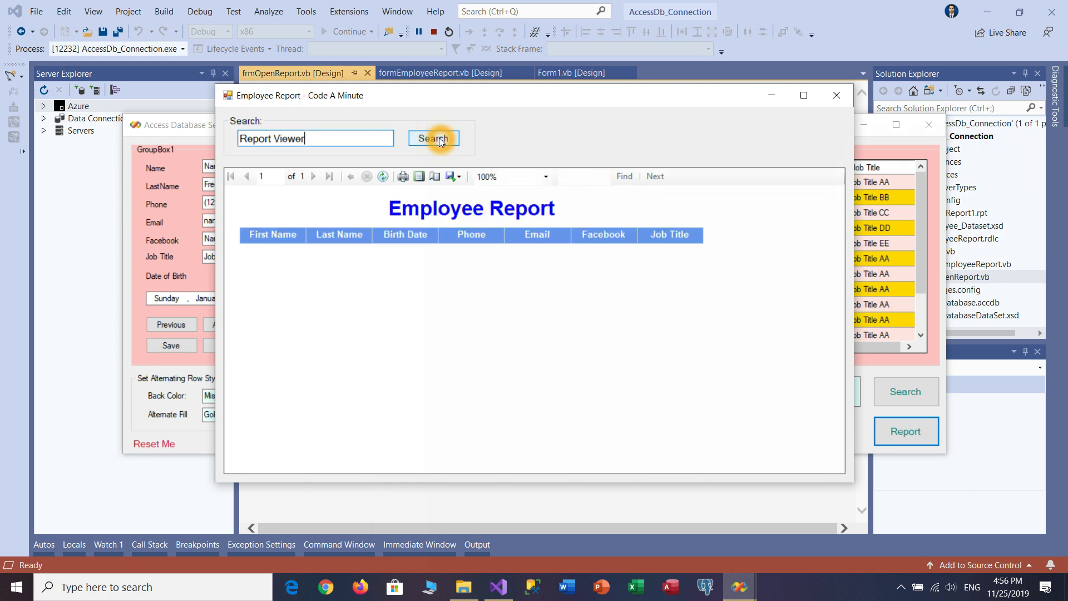
- Filter the employee report by an employee's first name
{"action": "type", "text": "Ro"}
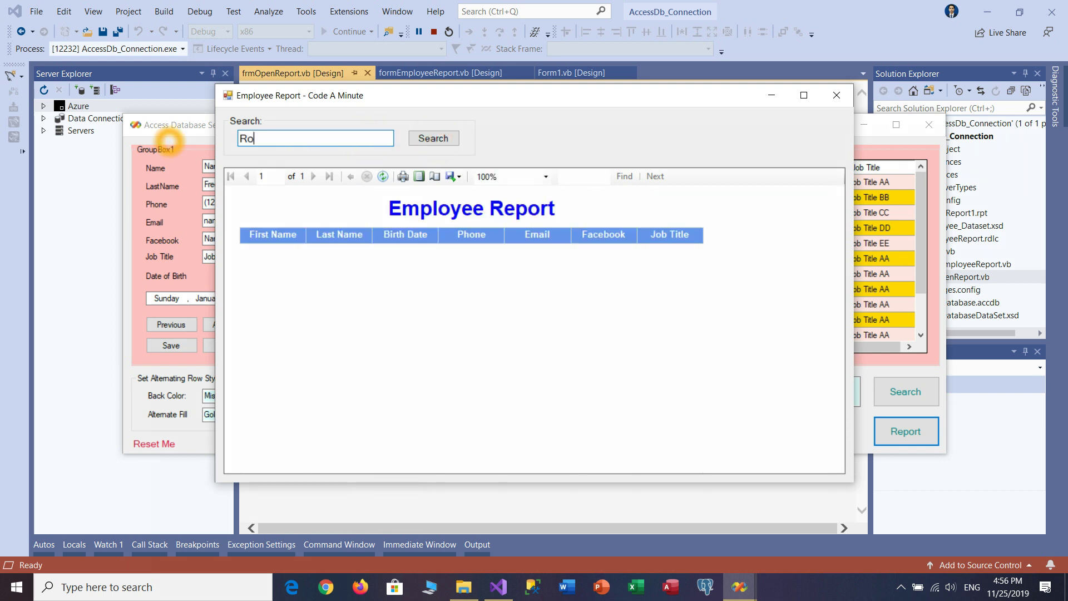
{"action": "type", "text": "bert"}
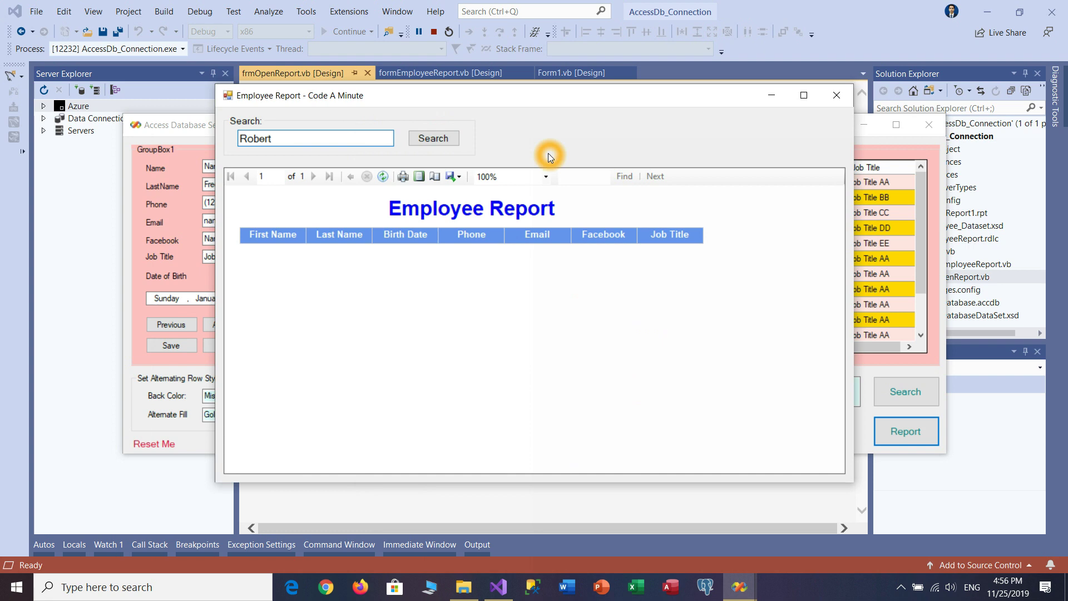
{"action": "left_click", "coordinate": [437, 138]}
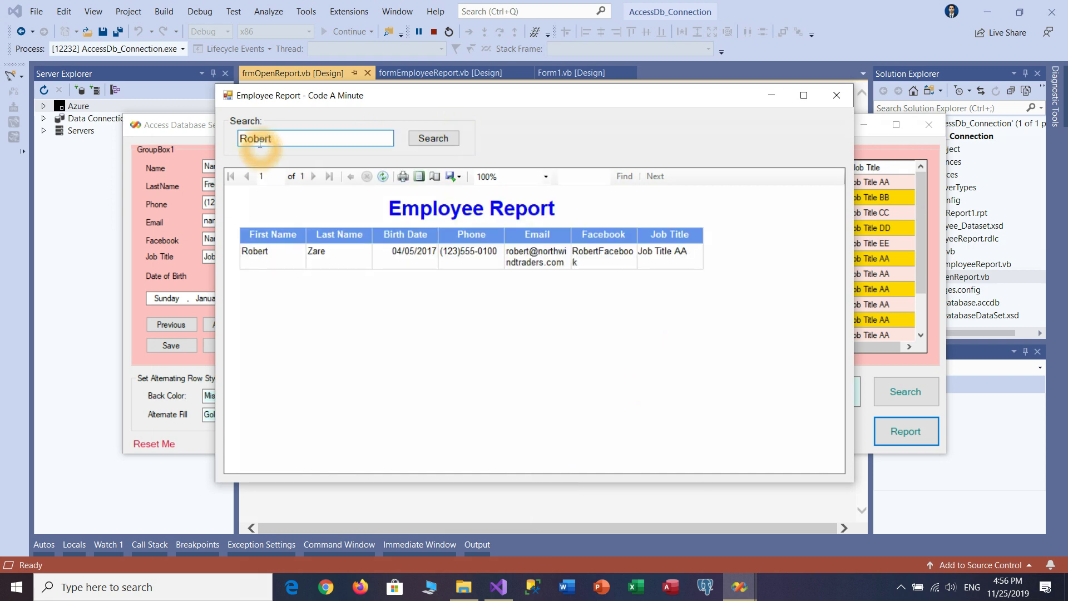
- Remove the name filter from the employee report to list all employees and close the report window
{"action": "double_click", "coordinate": [260, 139]}
{"action": "key", "text": "BackSpace"}
{"action": "left_click", "coordinate": [433, 139]}
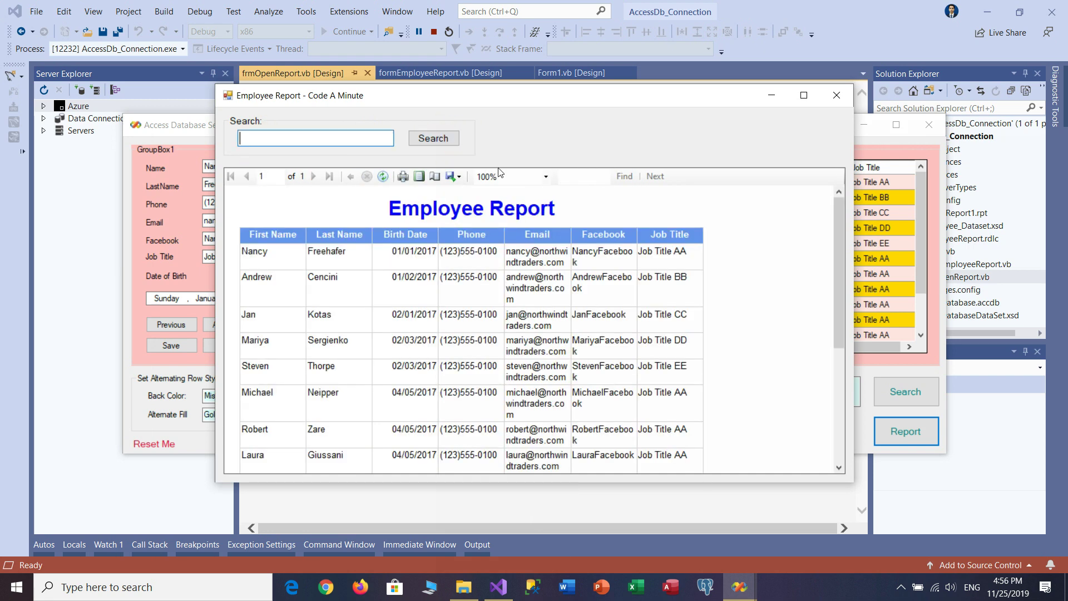
{"action": "left_click", "coordinate": [839, 100]}
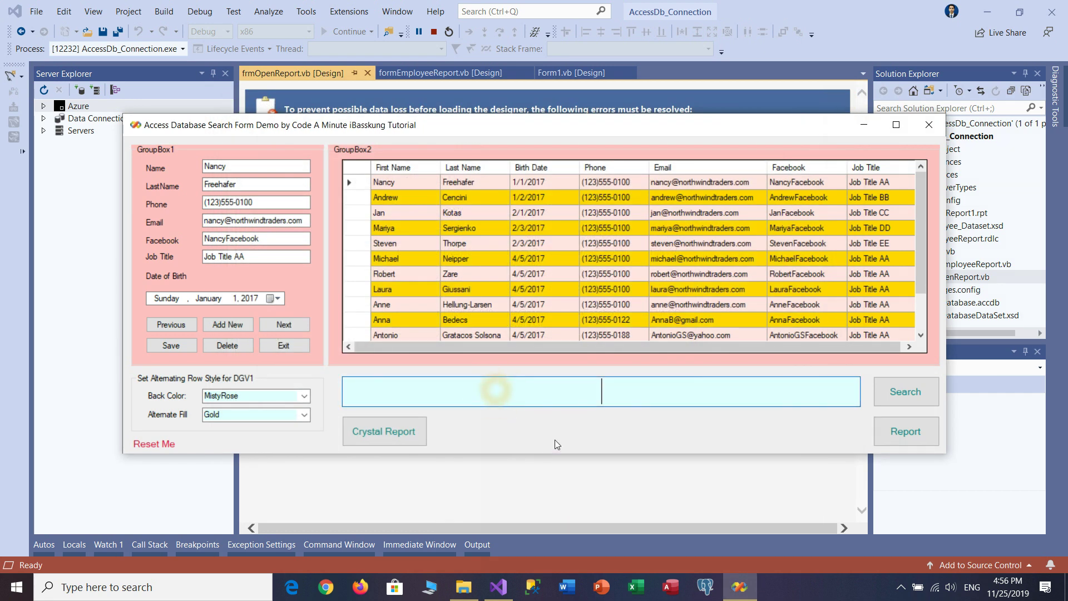
- Enter "Now open Crystal Reports" as a note in the main form's search box and clear it
{"action": "type", "text": "Now o"}
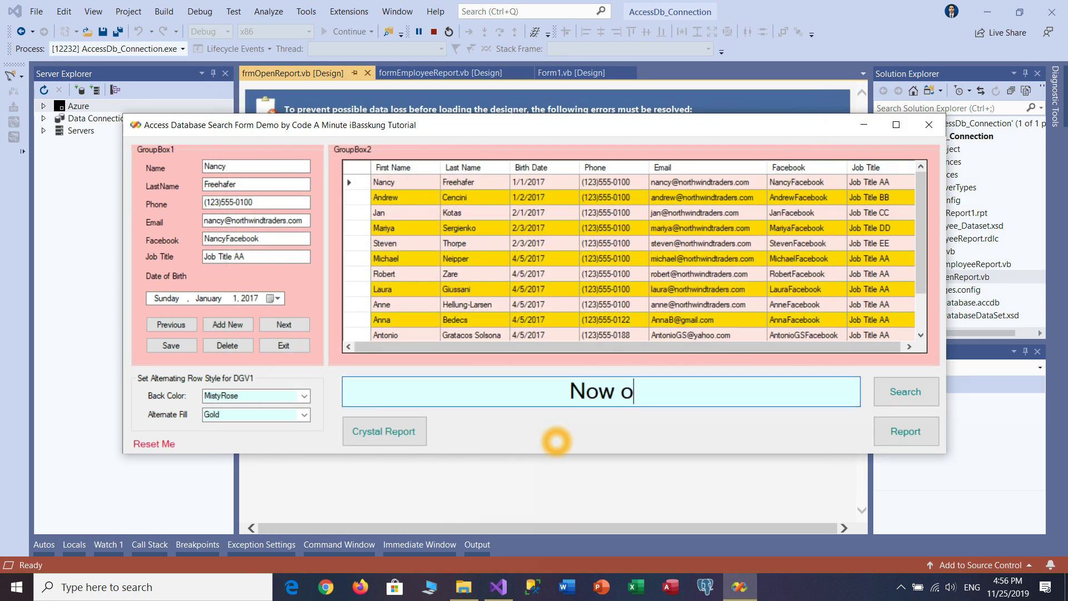
{"action": "type", "text": "pen Crys"}
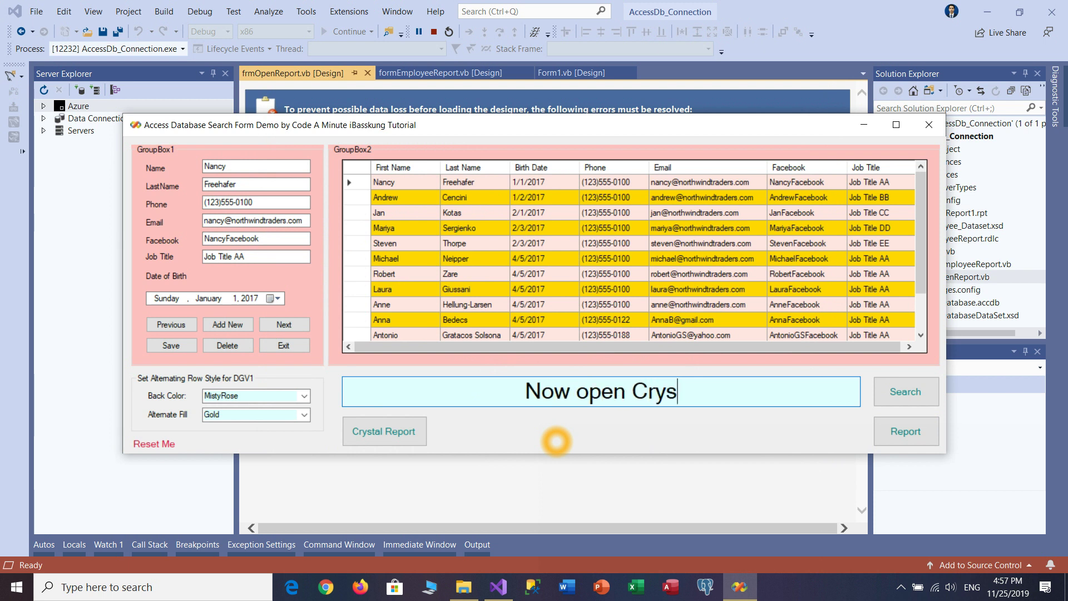
{"action": "type", "text": "tal Repot"}
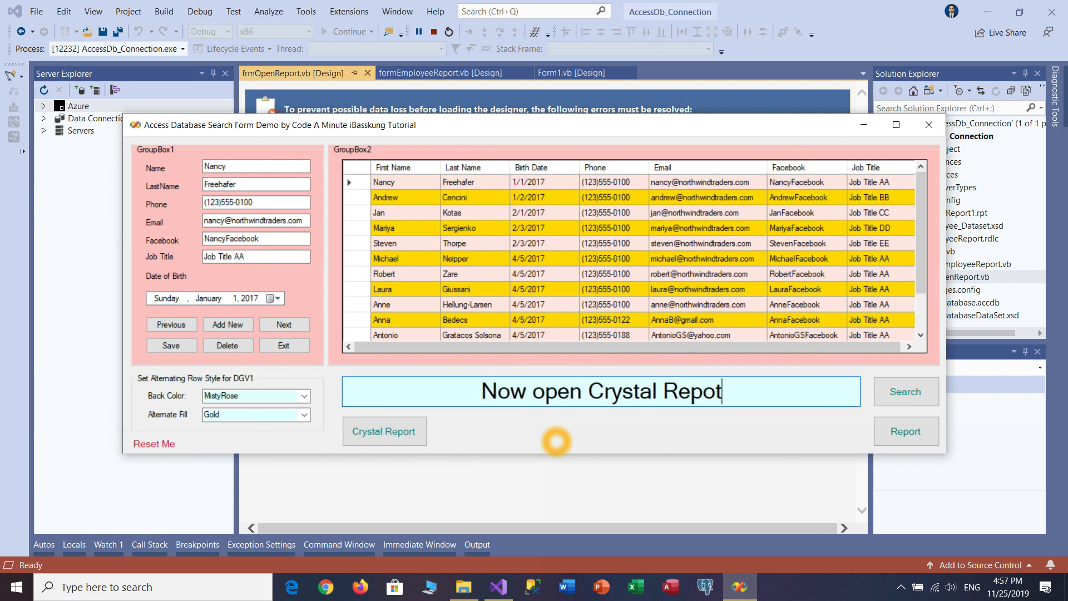
{"action": "key", "text": "BackSpace"}
{"action": "type", "text": "rts"}
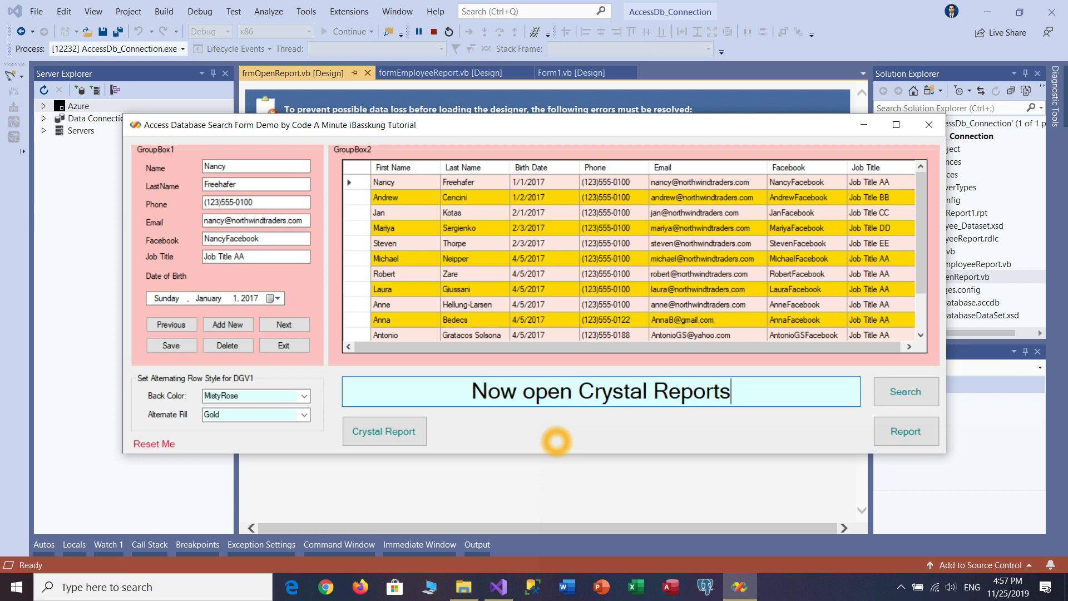
{"action": "left_click", "coordinate": [365, 429]}
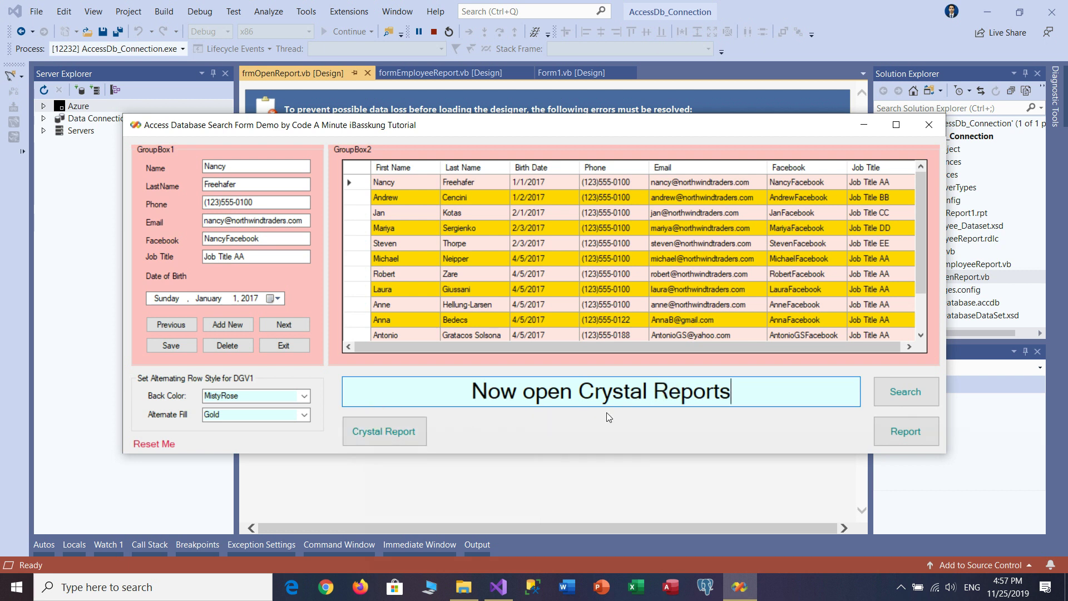
{"action": "left_click_drag", "start_coordinate": [758, 393], "coordinate": [471, 394]}
{"action": "key", "text": "BackSpace"}
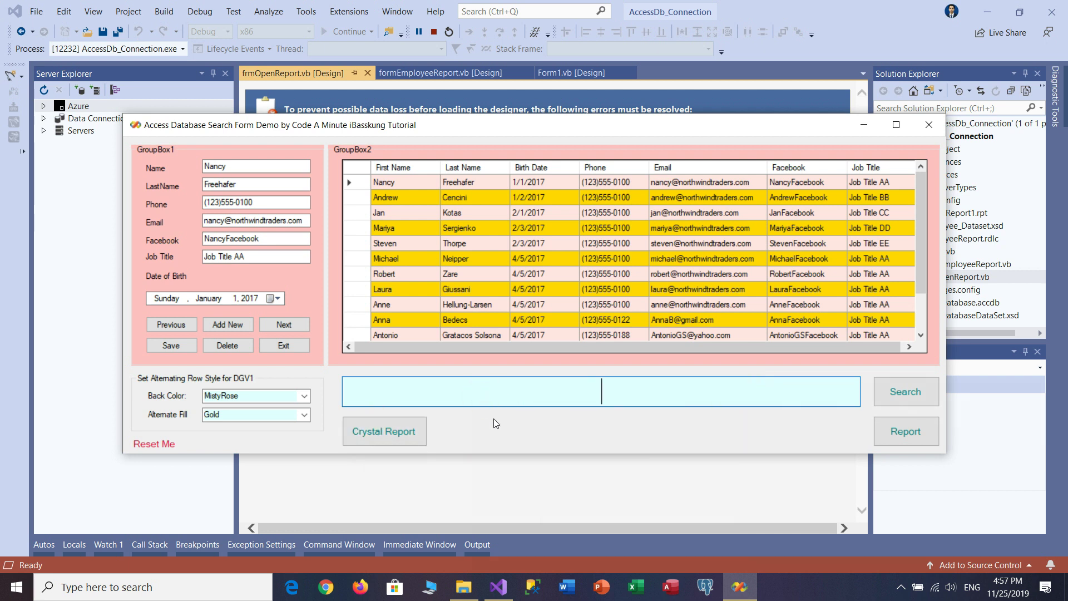
- Launch the Crystal Report from the running form and highlight the first inner exception's message in the unhandled exception details
{"action": "left_click", "coordinate": [406, 436]}
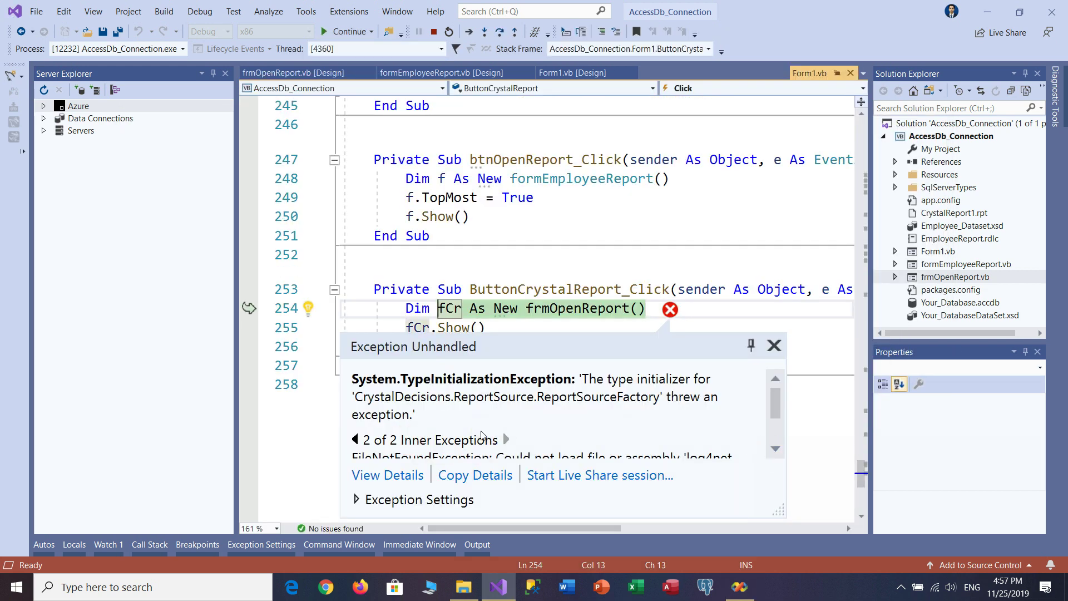
{"action": "left_click", "coordinate": [355, 439]}
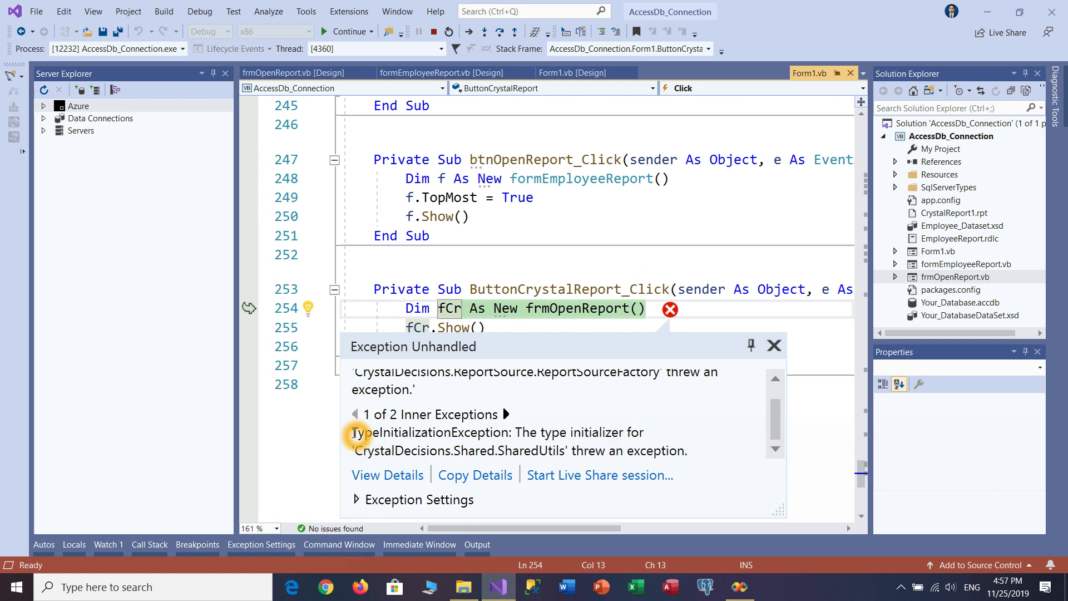
{"action": "left_click_drag", "start_coordinate": [352, 434], "coordinate": [693, 452]}
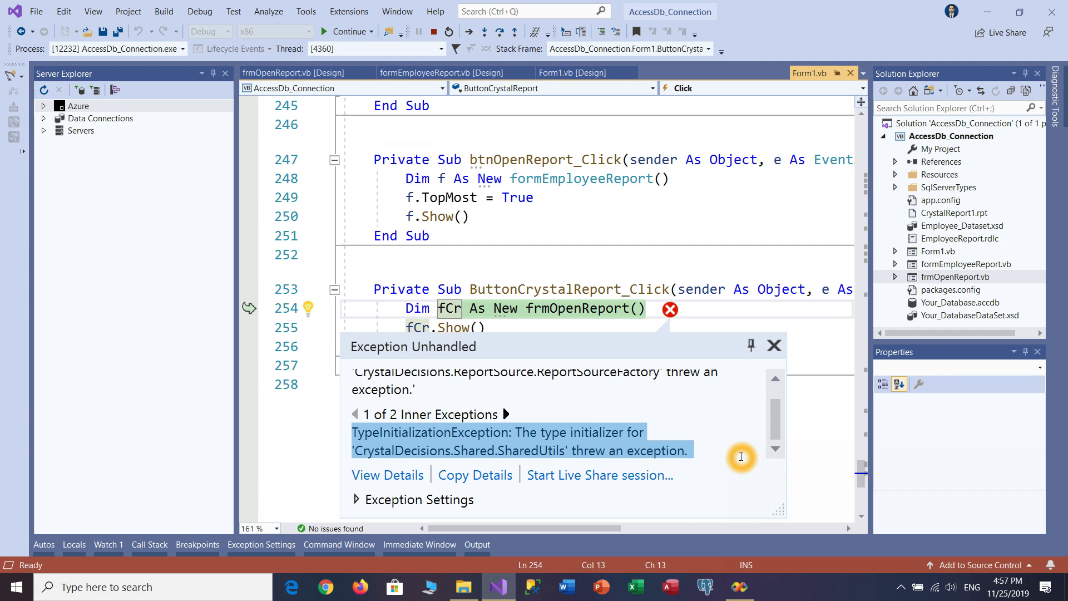
- Highlight the second inner exception's message in the unhandled exception details and stop debugging
{"action": "left_click", "coordinate": [506, 414]}
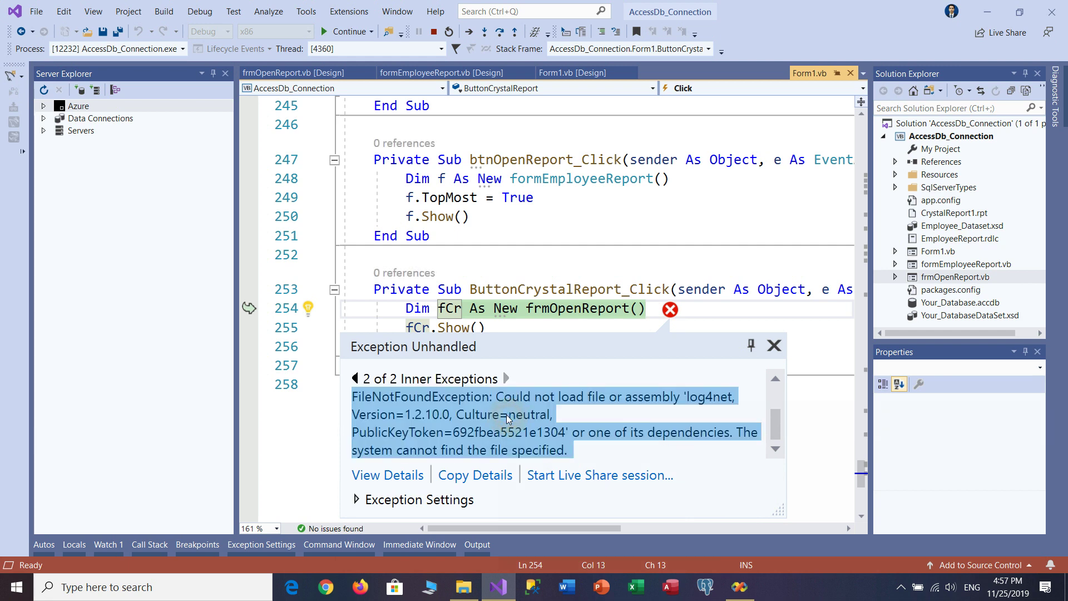
{"action": "left_click", "coordinate": [412, 413]}
{"action": "left_click_drag", "start_coordinate": [354, 397], "coordinate": [579, 455]}
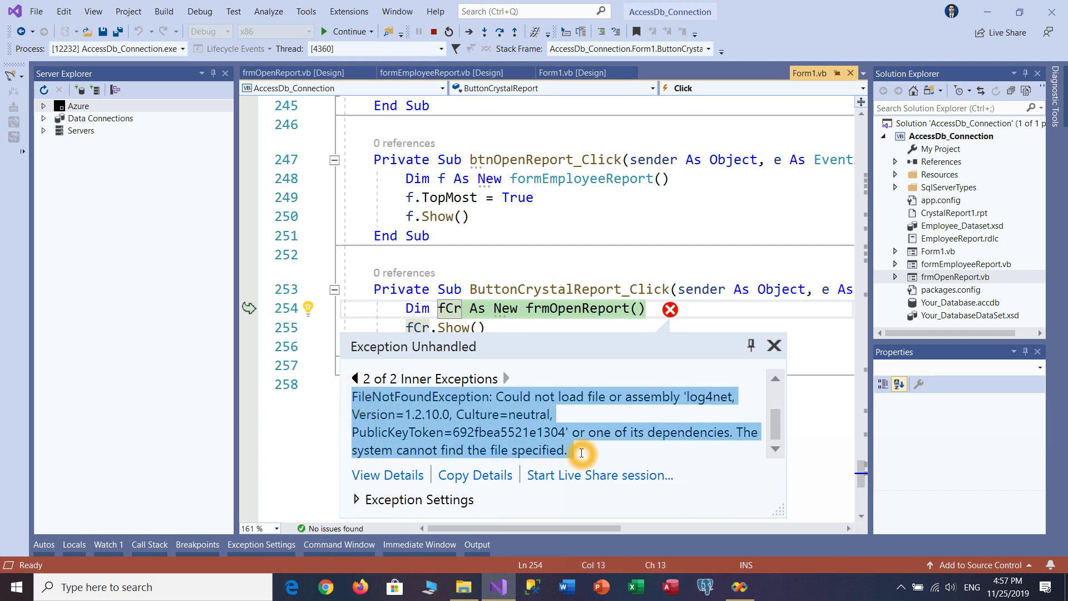
{"action": "left_click", "coordinate": [591, 453]}
{"action": "left_click", "coordinate": [597, 451]}
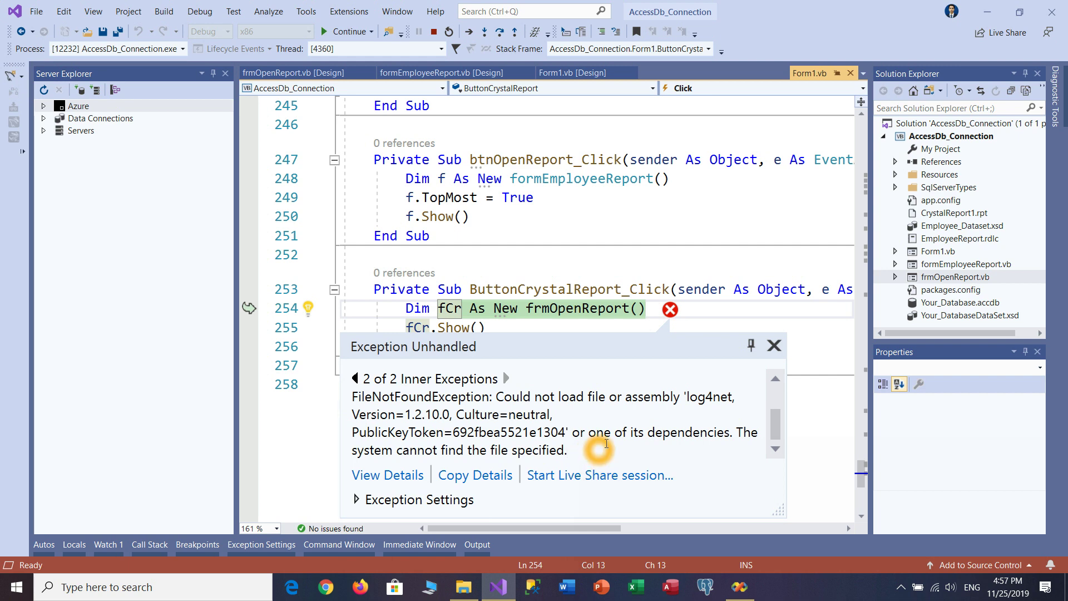
{"action": "left_click", "coordinate": [433, 33]}
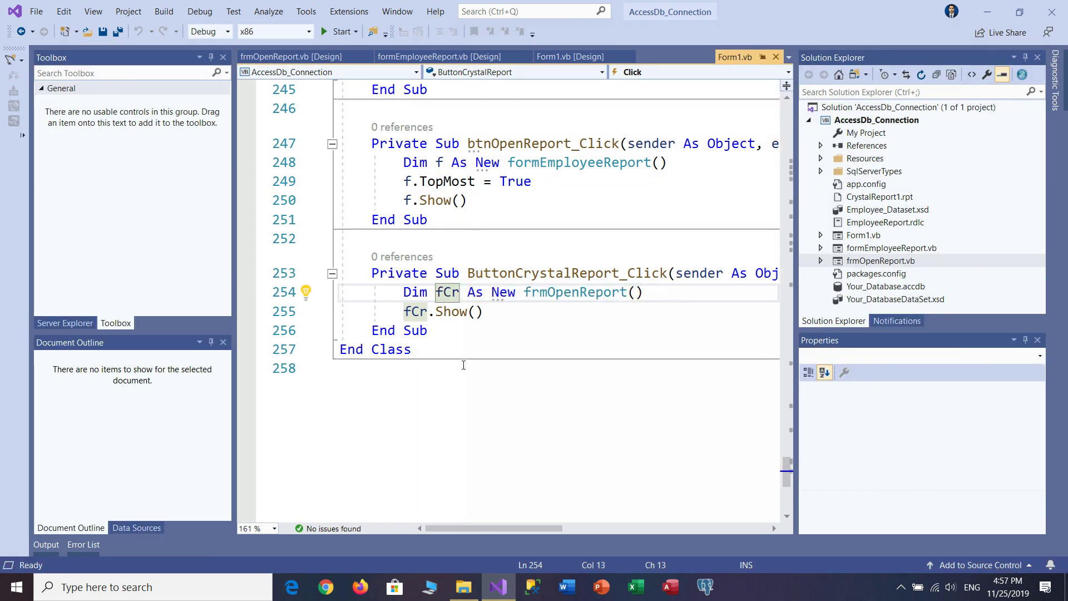
- Add the two-line comment "Download and Install Crystal Reports" / "for Visual Studio 2019" above ButtonCrystalReport_Click and save all files
{"action": "left_click", "coordinate": [448, 251]}
{"action": "type", "text": "'"}
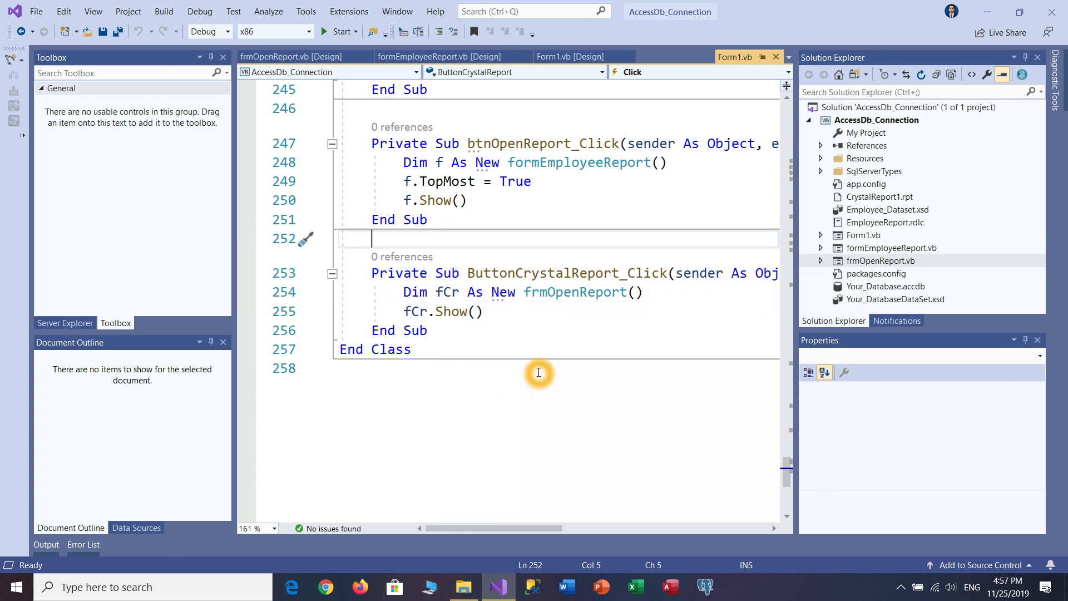
{"action": "type", "text": " Won"}
{"action": "key", "text": "BackSpace"}
{"action": "key", "text": "BackSpace"}
{"action": "key", "text": "BackSpace"}
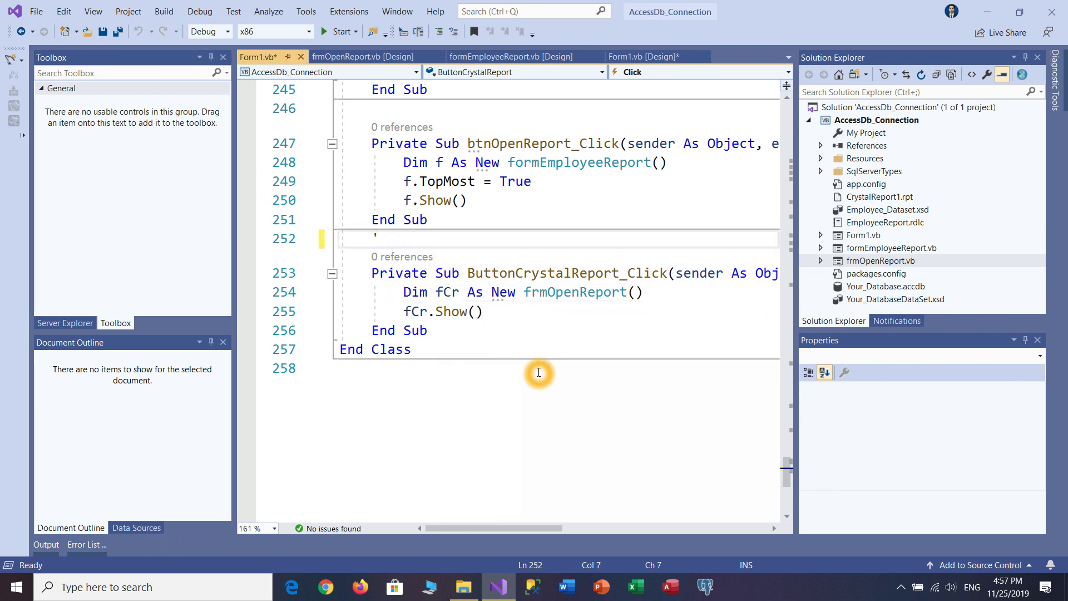
{"action": "type", "text": "Download and In"}
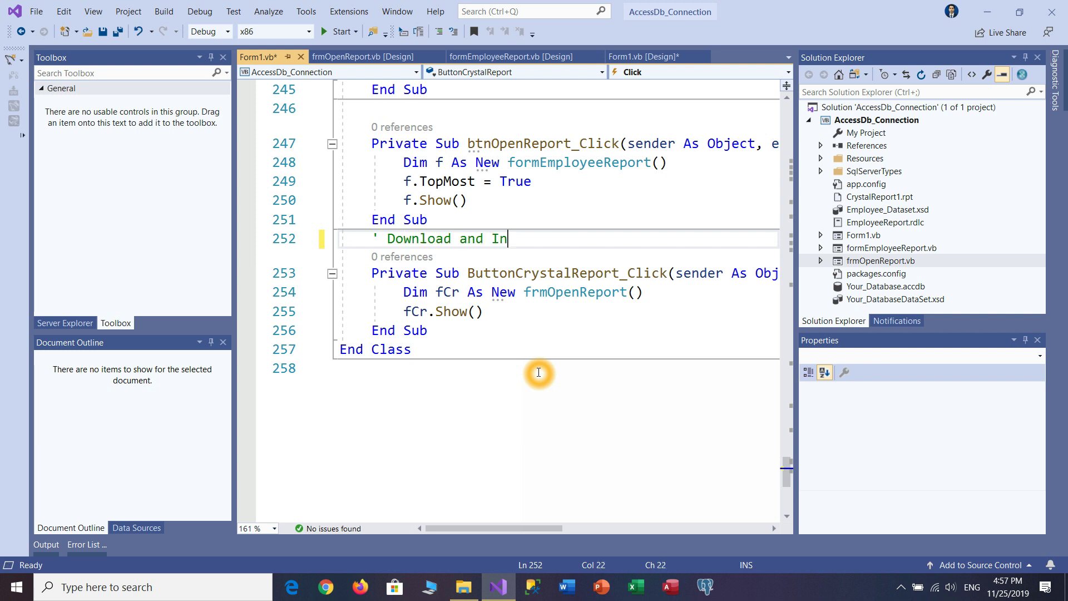
{"action": "type", "text": "stall Crystal"}
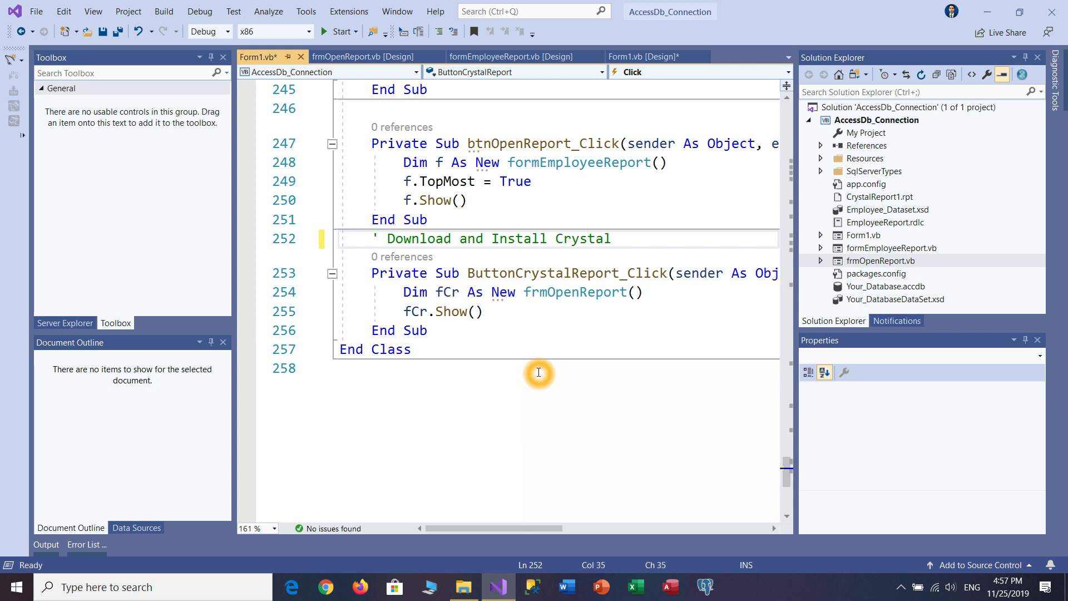
{"action": "type", "text": " Reports"}
{"action": "key", "text": "Return"}
{"action": "type", "text": "'"}
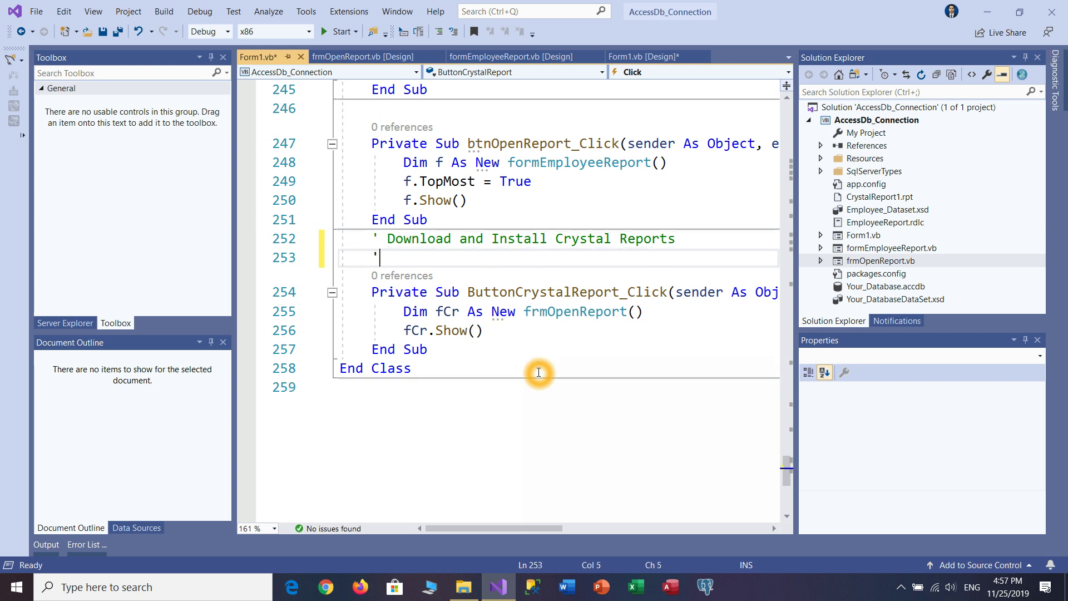
{"action": "type", "text": " for Visual Studio 2019"}
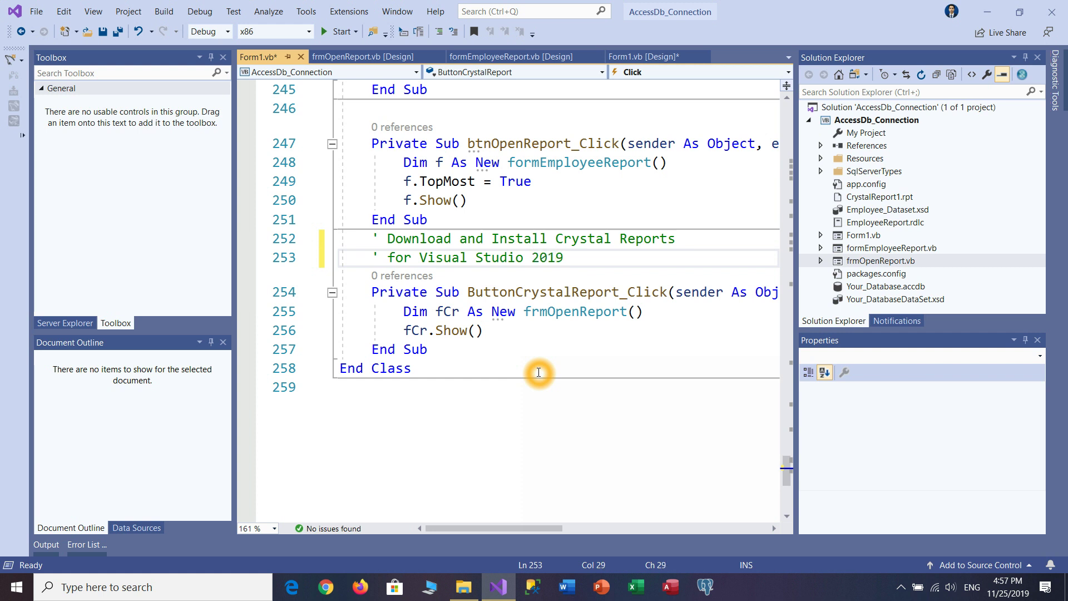
{"action": "left_click", "coordinate": [117, 31]}
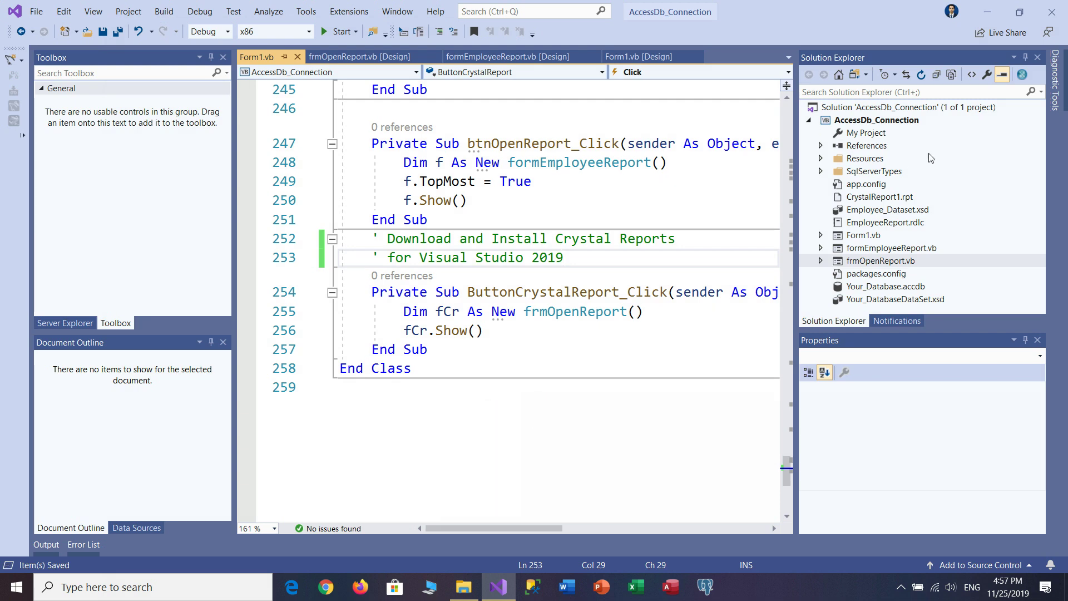
- Close Visual Studio and switch to Chrome with the crystalreports.com/crystal-reports-visual-studio/ page
{"action": "left_click", "coordinate": [1048, 15]}
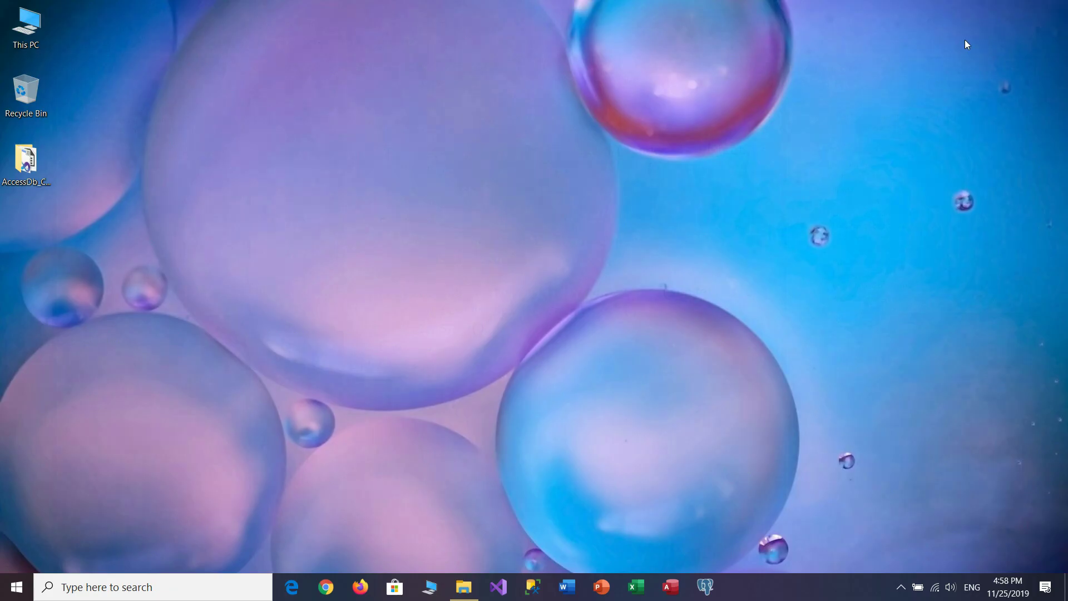
{"action": "left_click", "coordinate": [427, 201]}
{"action": "left_click", "coordinate": [326, 586]}
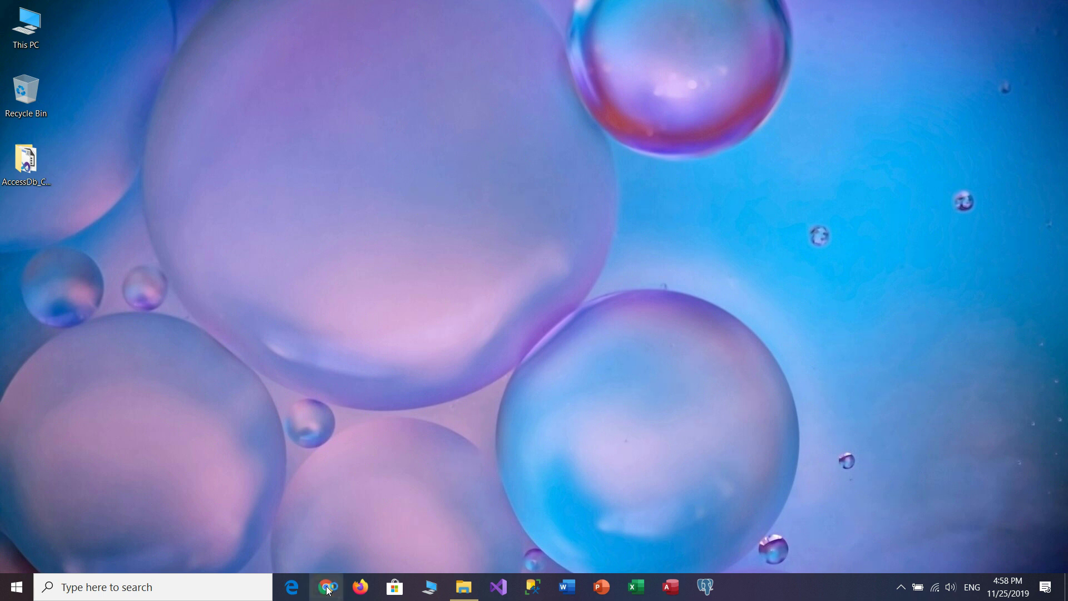
{"action": "left_click", "coordinate": [346, 450]}
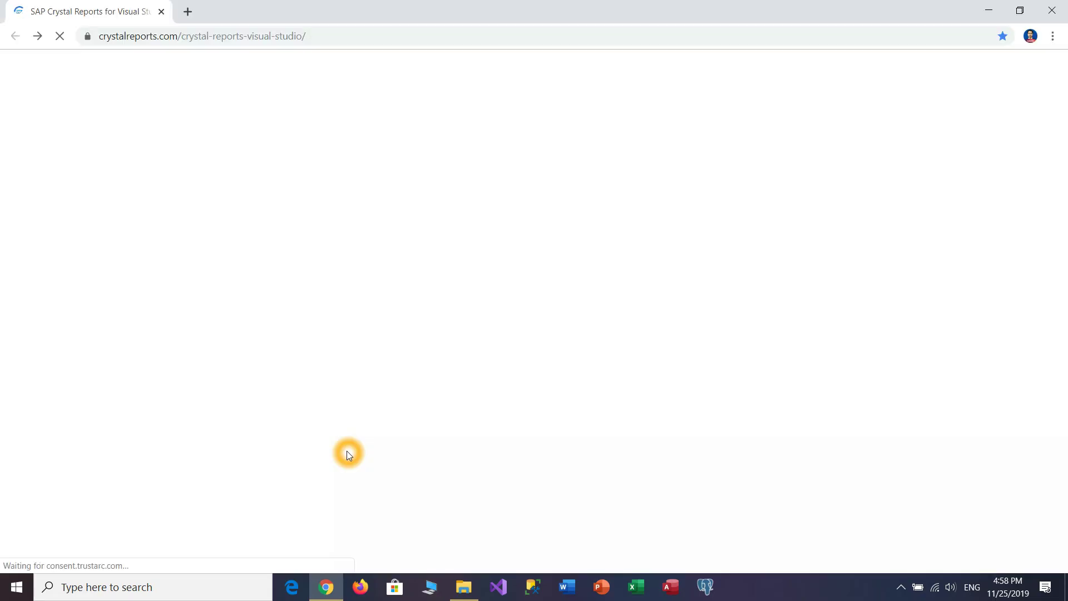
- Highlight the heading of the SAP Crystal Reports developer version page and check its full web address
{"action": "left_click", "coordinate": [350, 221]}
{"action": "left_click", "coordinate": [207, 177]}
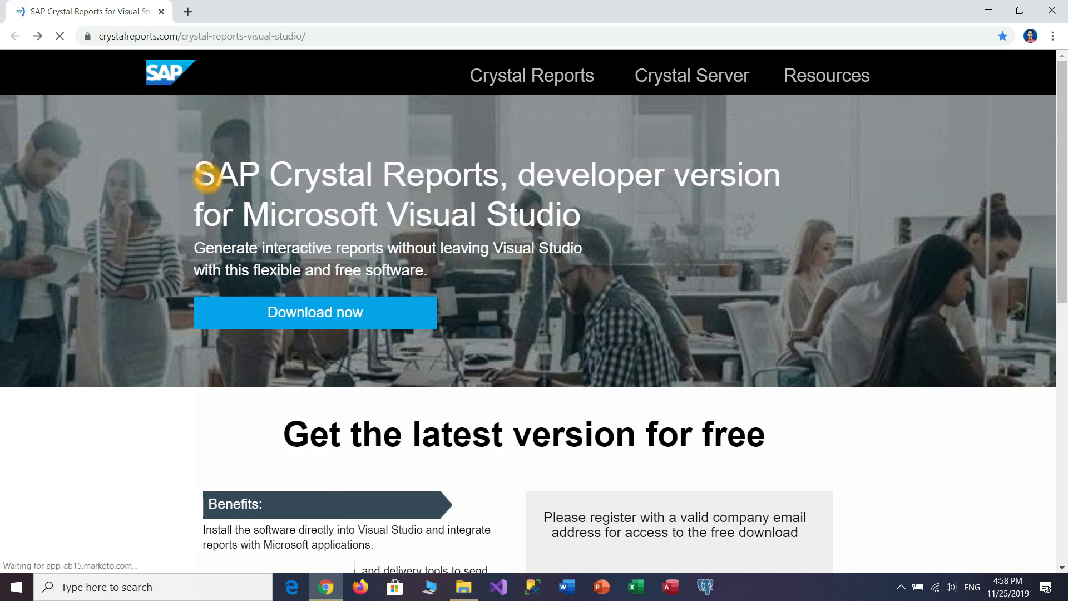
{"action": "left_click_drag", "start_coordinate": [221, 174], "coordinate": [616, 215]}
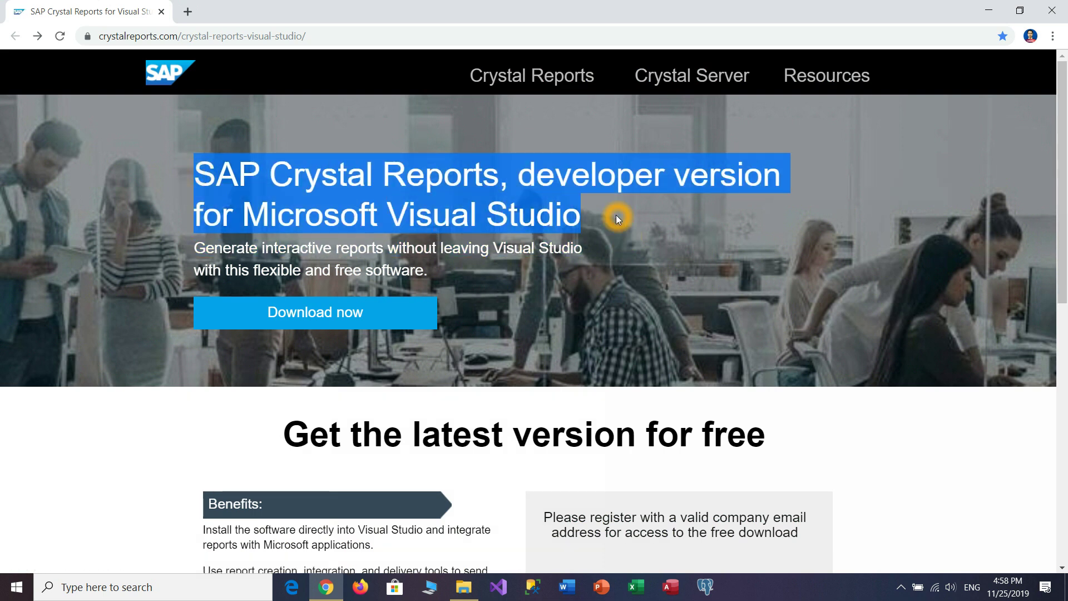
{"action": "left_click", "coordinate": [639, 220]}
{"action": "left_click", "coordinate": [220, 35]}
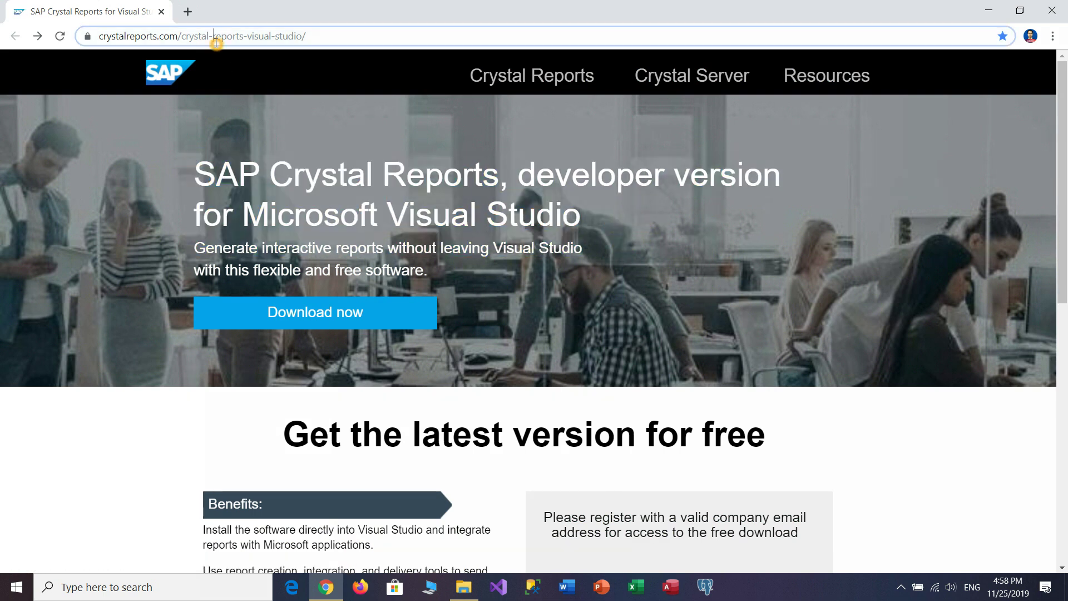
{"action": "left_click", "coordinate": [325, 38]}
{"action": "left_click", "coordinate": [312, 115]}
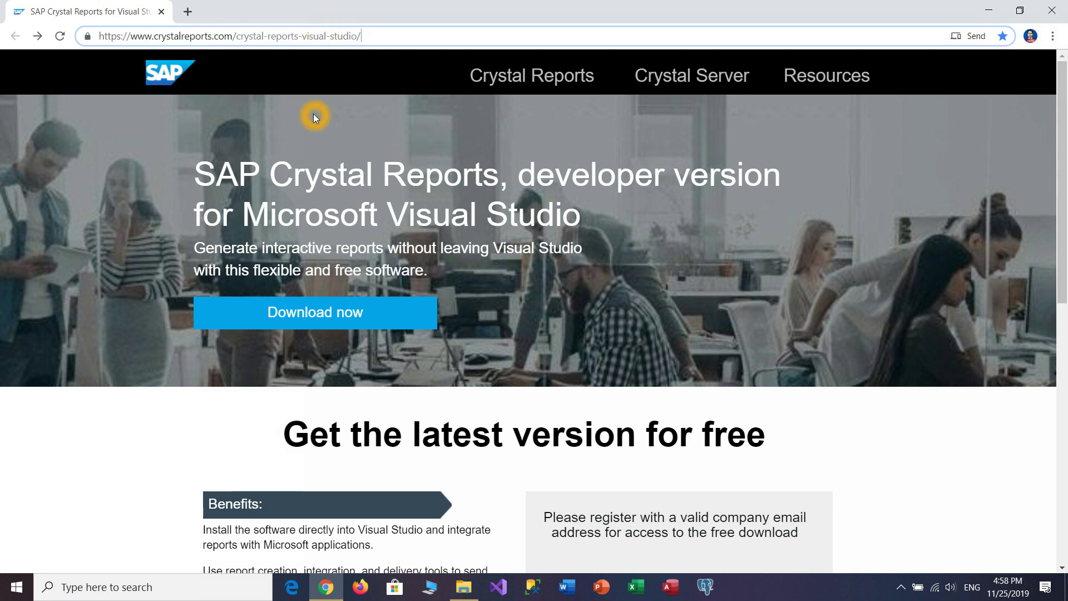
{"action": "left_click", "coordinate": [102, 159]}
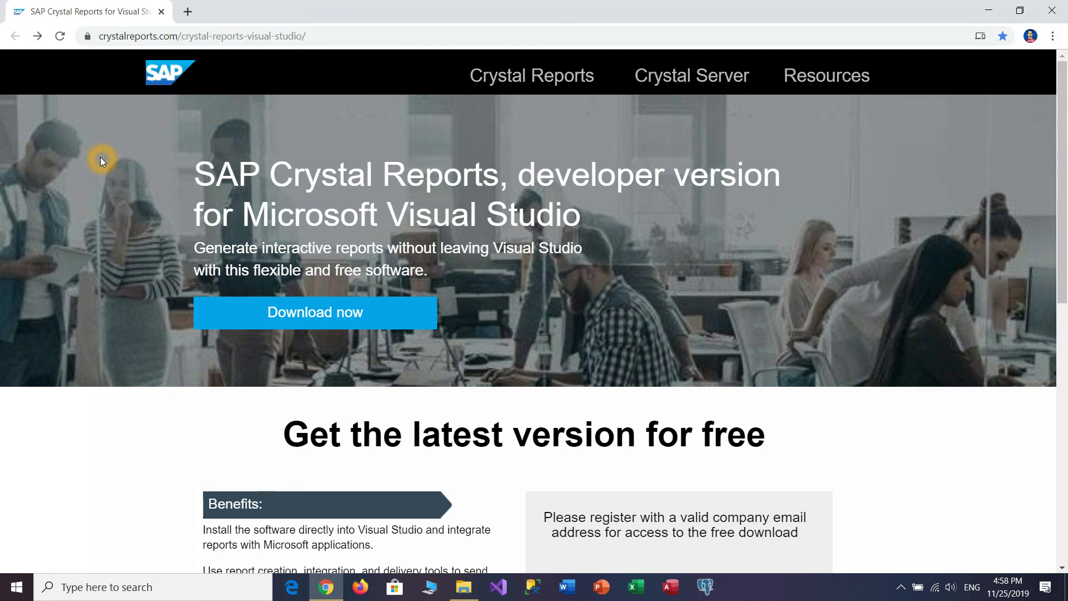
- Go to the free download section and highlight the Microsoft Visual Studio 2019 Community entry under the supported versions
{"action": "left_click", "coordinate": [348, 319]}
{"action": "left_click", "coordinate": [376, 314]}
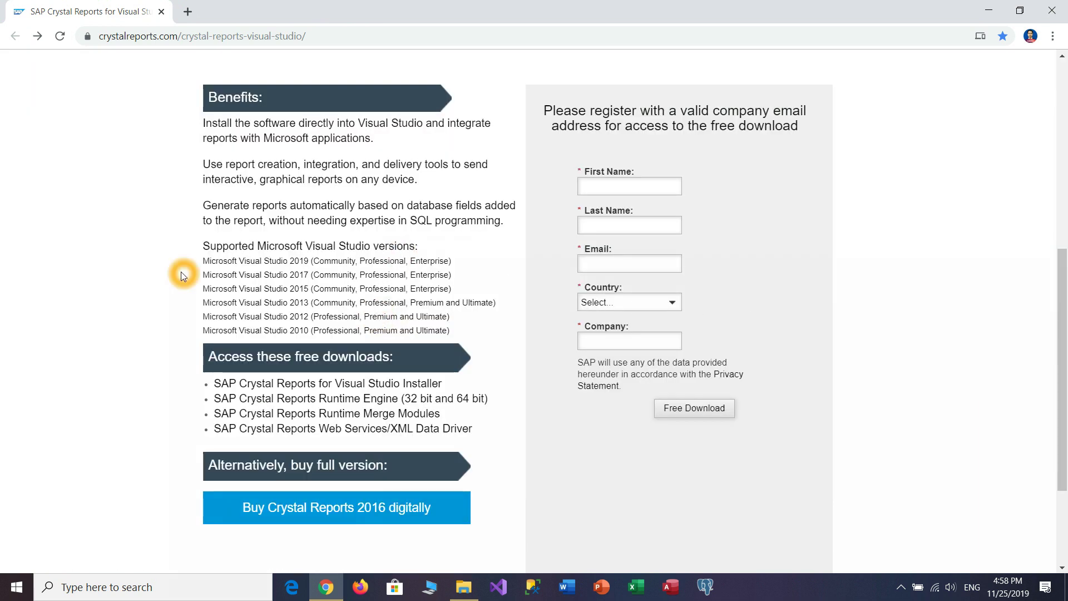
{"action": "left_click_drag", "start_coordinate": [203, 245], "coordinate": [355, 261]}
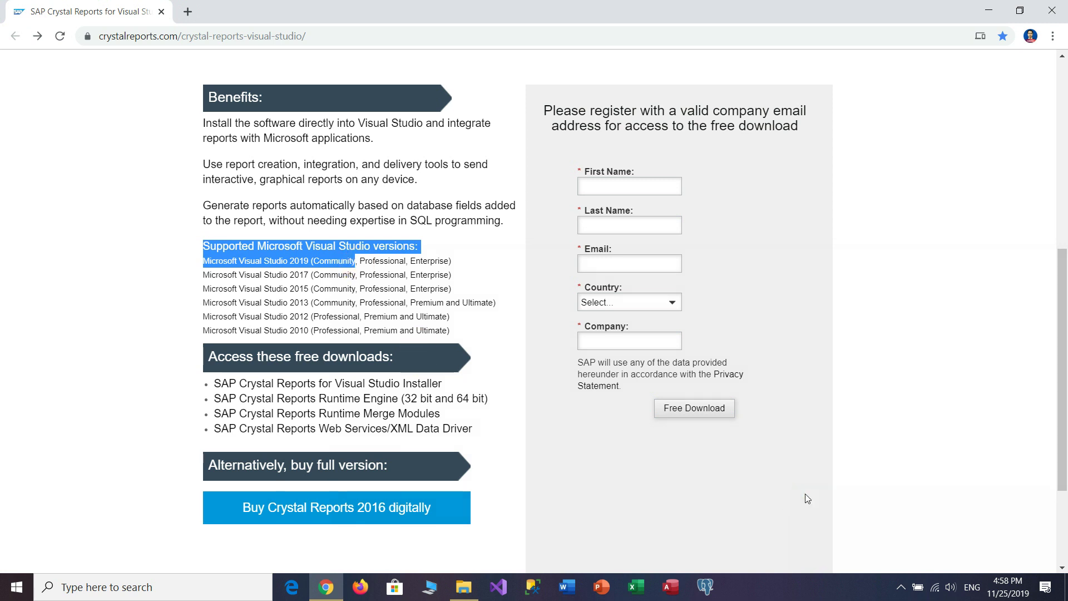
{"action": "left_click", "coordinate": [812, 344]}
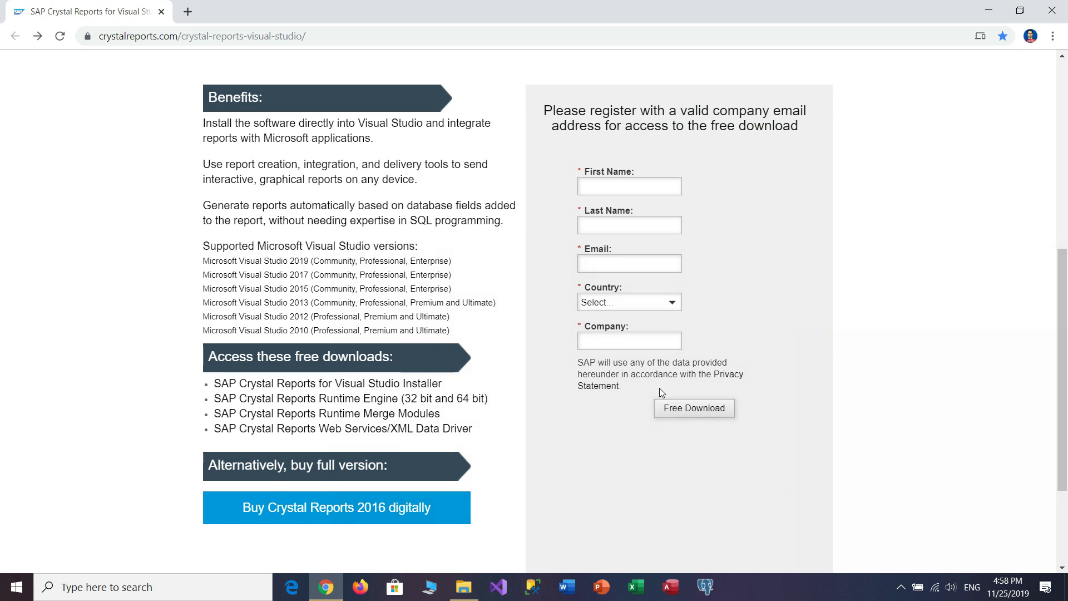
{"action": "left_click", "coordinate": [707, 412]}
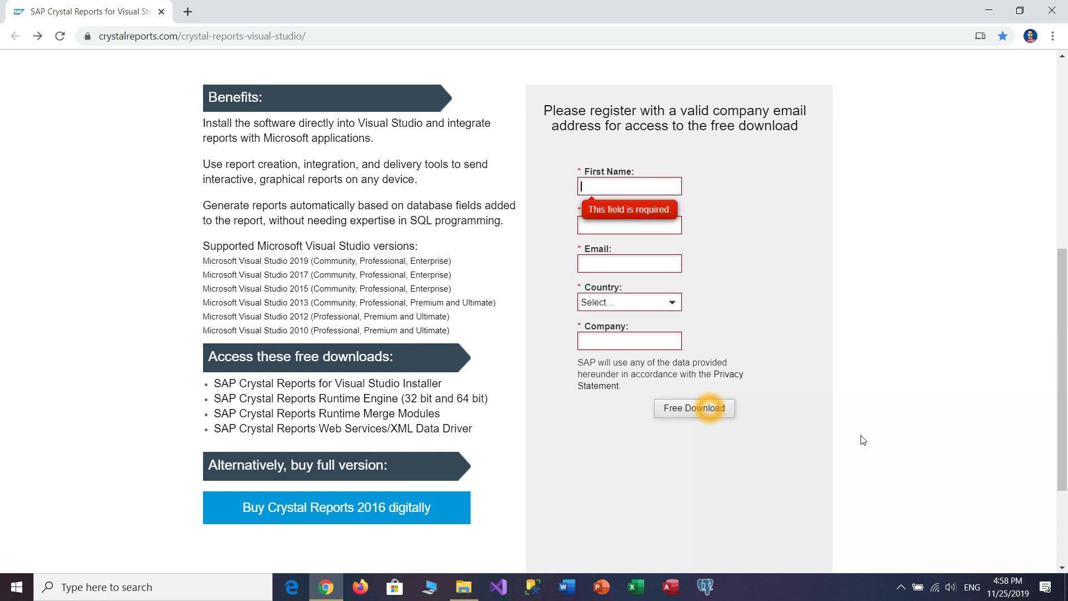
{"action": "left_click", "coordinate": [833, 460]}
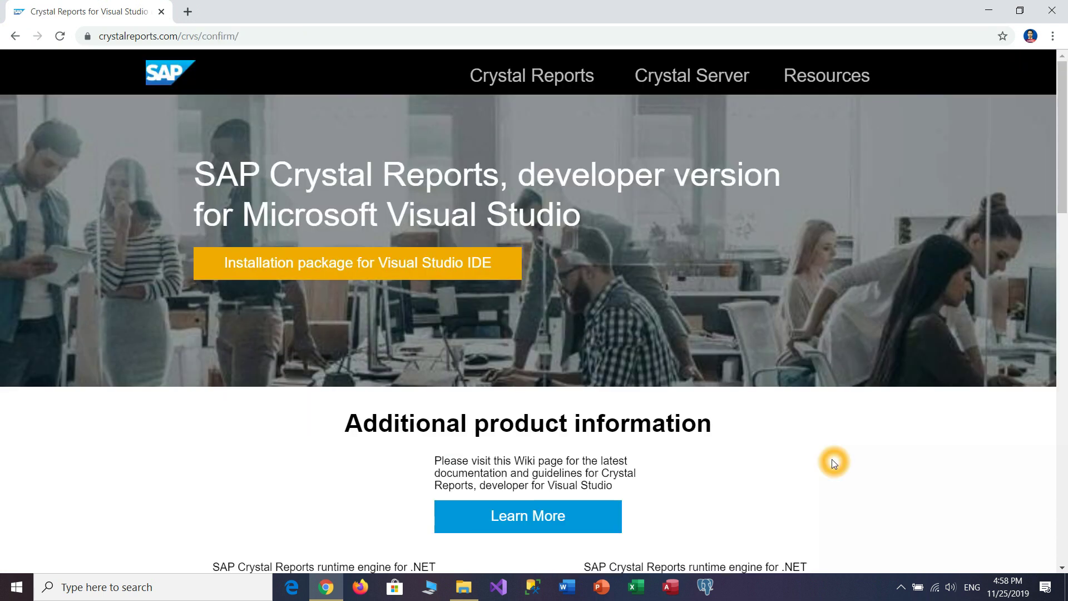
{"action": "left_click", "coordinate": [381, 276]}
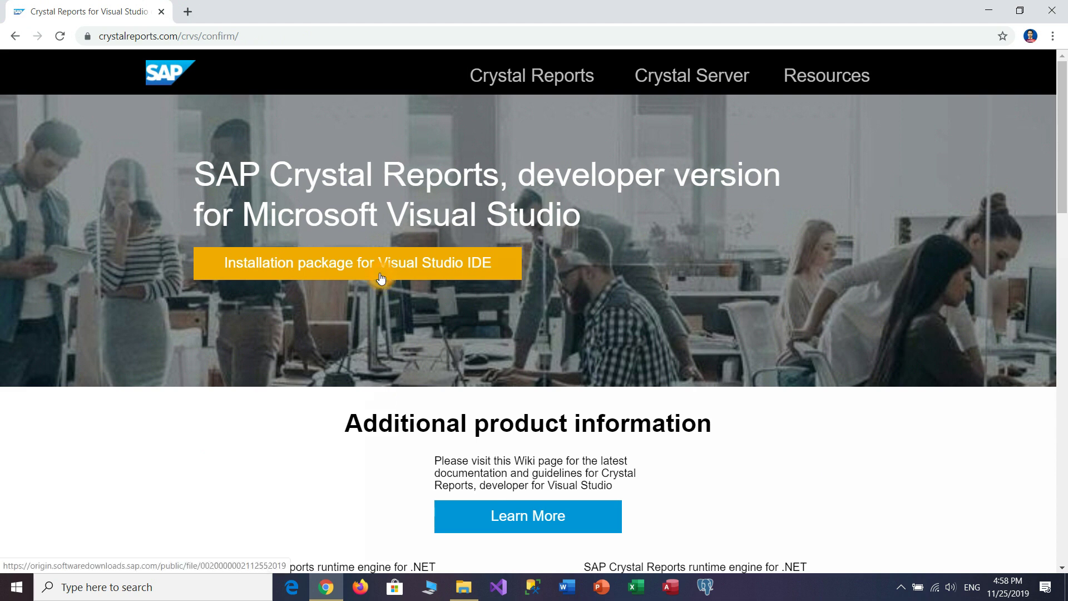
{"action": "left_click", "coordinate": [320, 327]}
{"action": "left_click", "coordinate": [332, 307]}
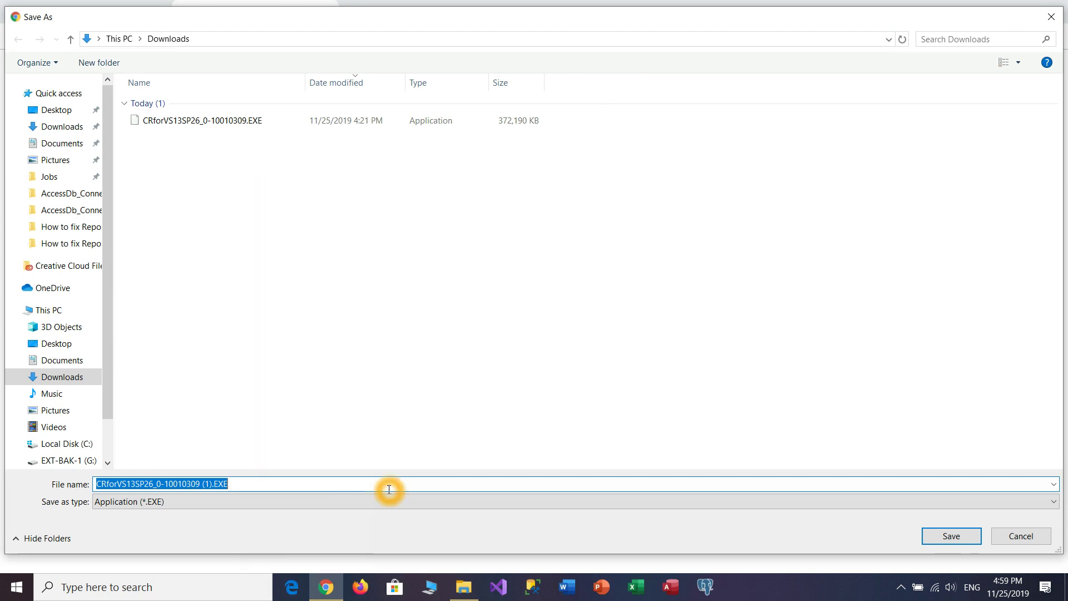
{"action": "left_click", "coordinate": [946, 536]}
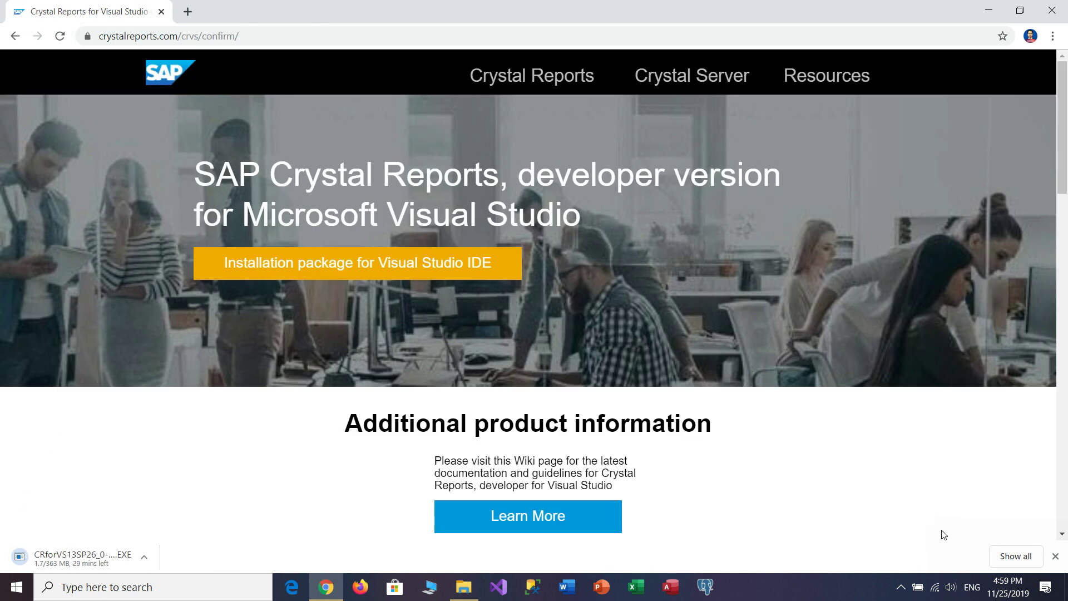
- Cancel the running download of the Crystal Reports installation package
{"action": "left_click", "coordinate": [896, 495]}
{"action": "left_click", "coordinate": [236, 503]}
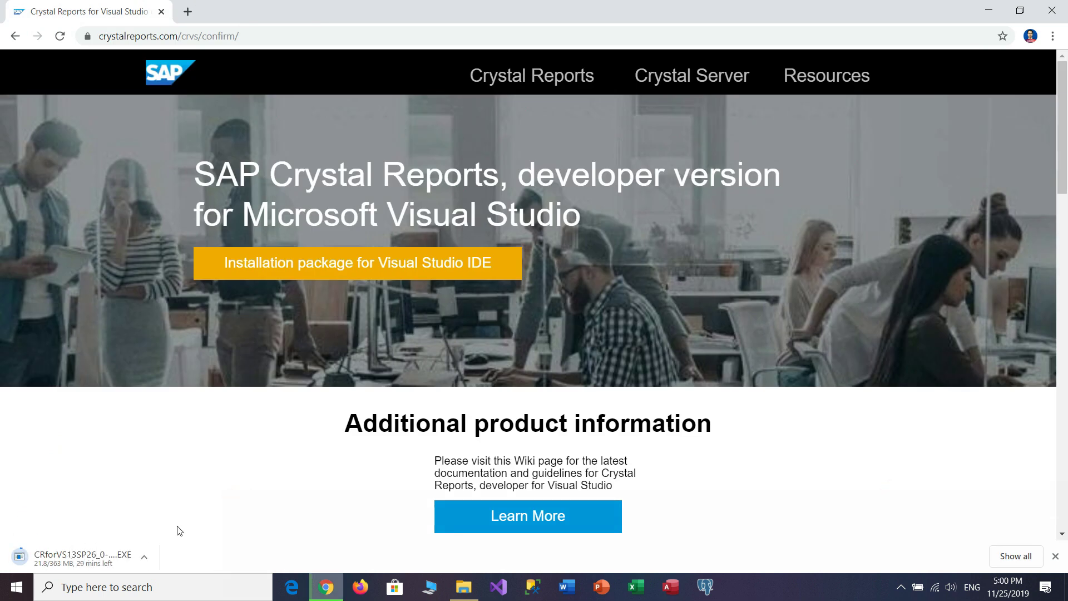
{"action": "left_click", "coordinate": [146, 557]}
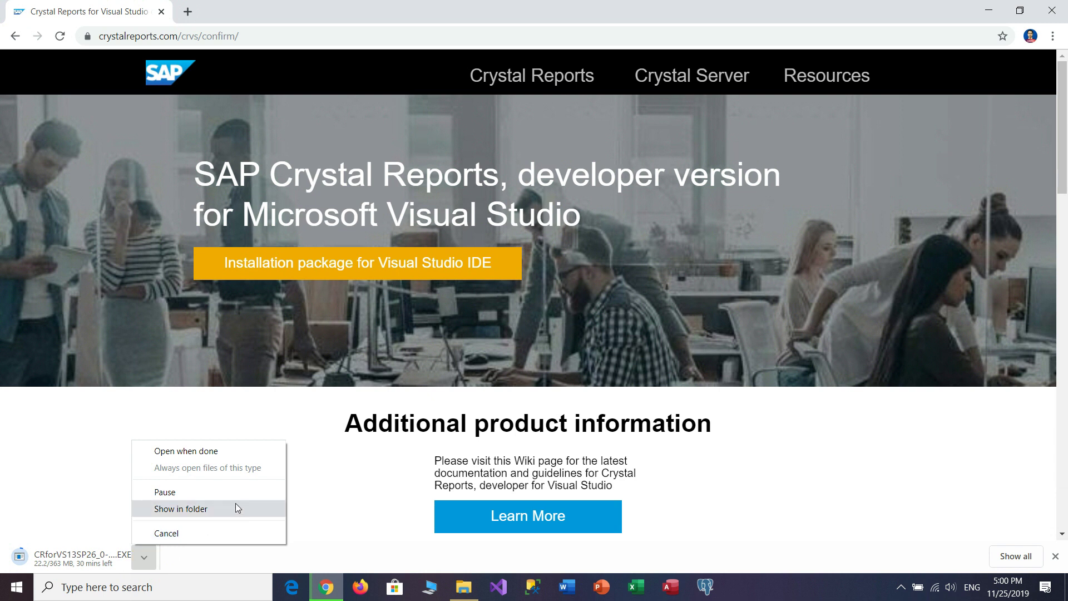
{"action": "left_click", "coordinate": [253, 494]}
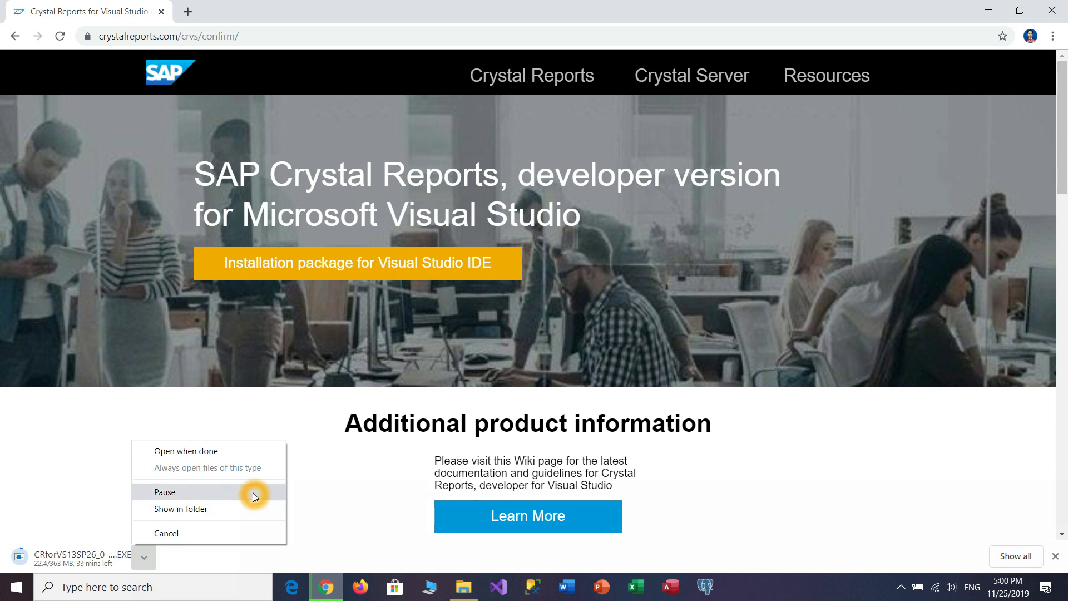
{"action": "left_click", "coordinate": [258, 532]}
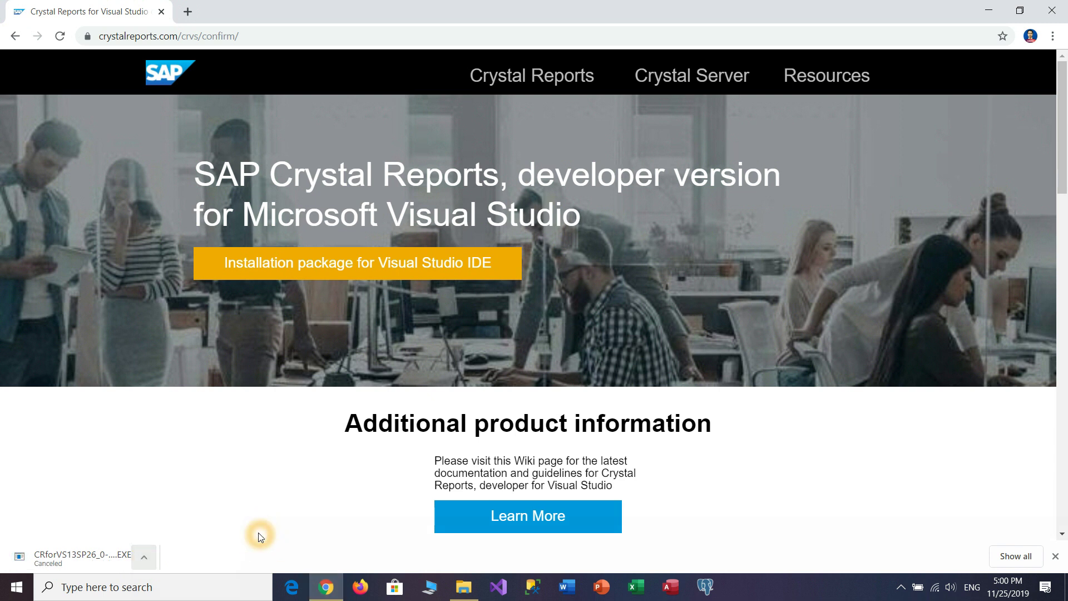
- Open the full downloads list and show the already downloaded CRforVS13SP26_0-10010309.EXE in its folder
{"action": "left_click", "coordinate": [1002, 558]}
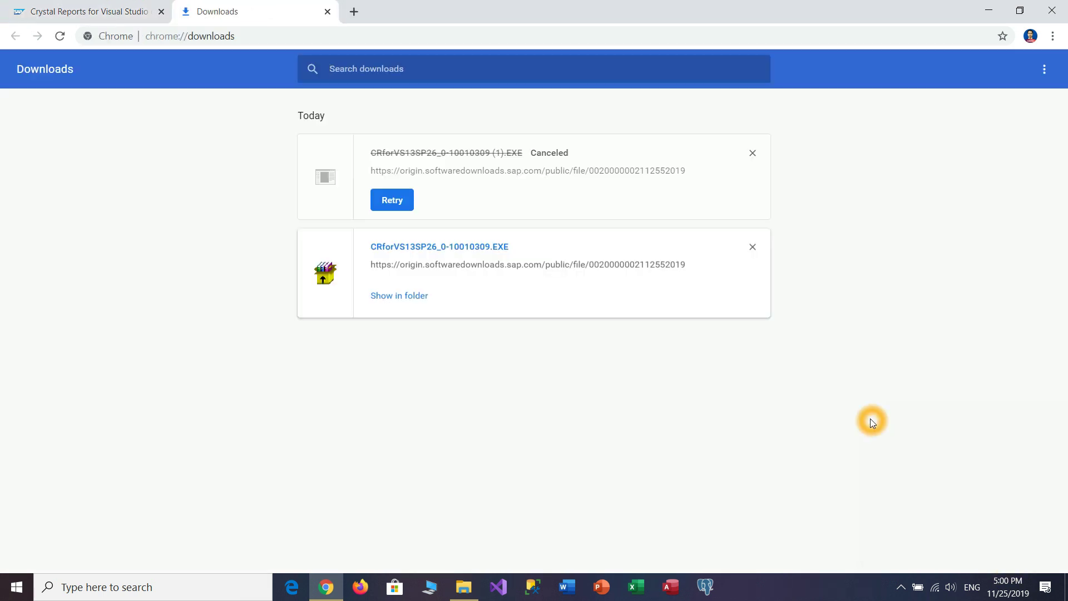
{"action": "left_click", "coordinate": [403, 299]}
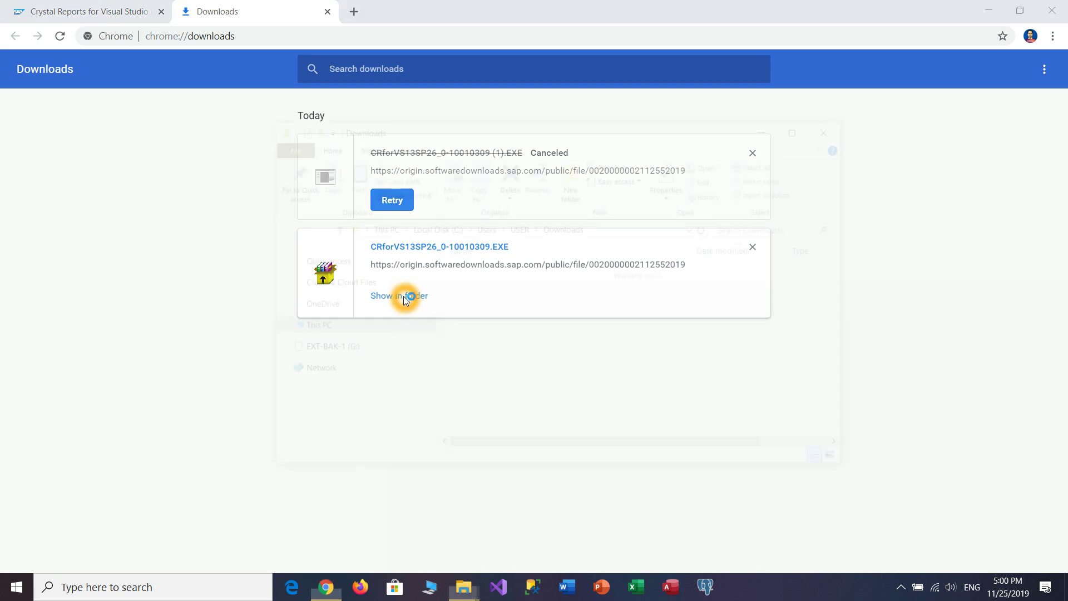
- Create a text document in the Downloads folder named "I HAVE ALREADY DOWNLOADED THIS FILE.txt"
{"action": "right_click", "coordinate": [637, 359]}
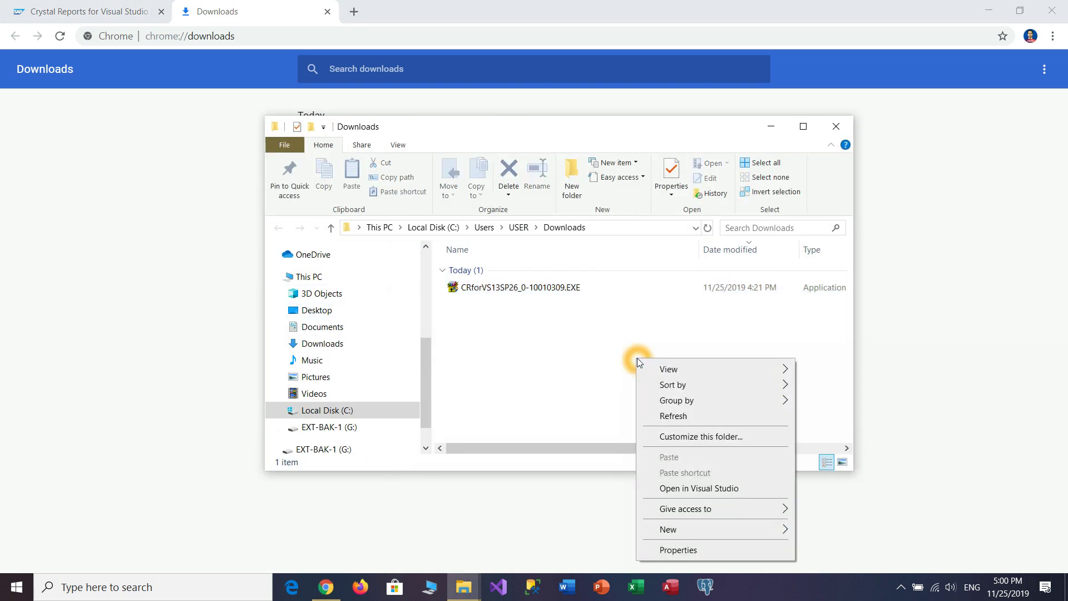
{"action": "mouse_move", "coordinate": [696, 529]}
{"action": "left_click", "coordinate": [844, 496]}
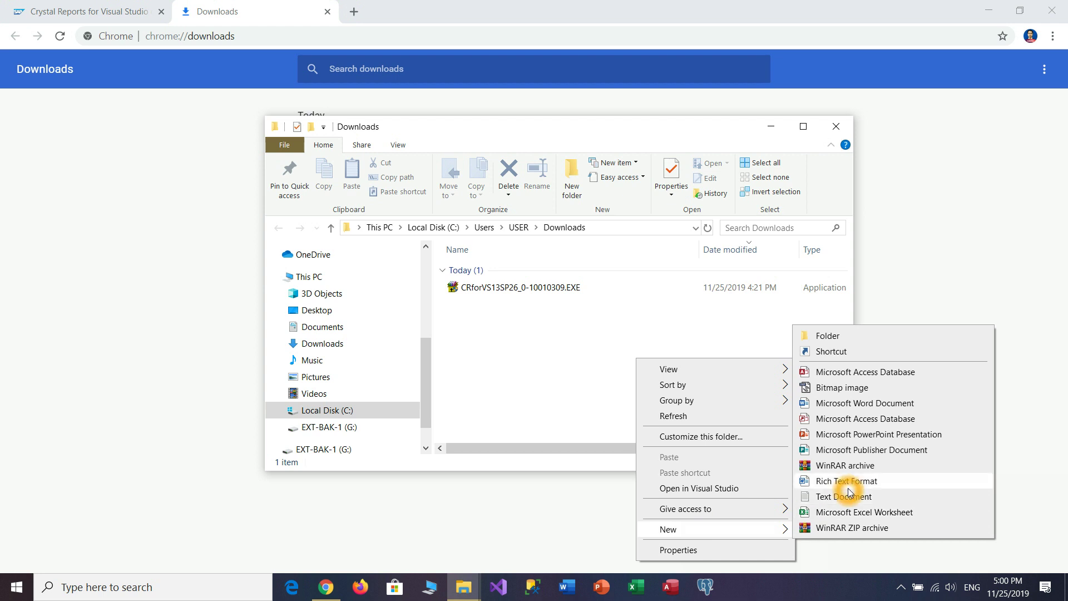
{"action": "type", "text": "I HAVE "}
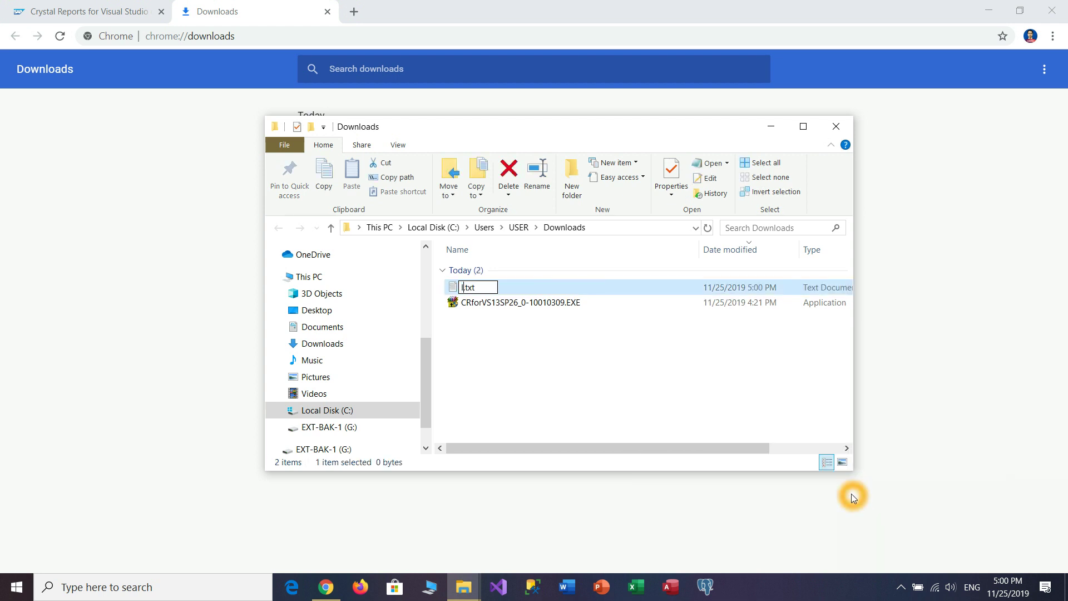
{"action": "type", "text": "ALREADY "}
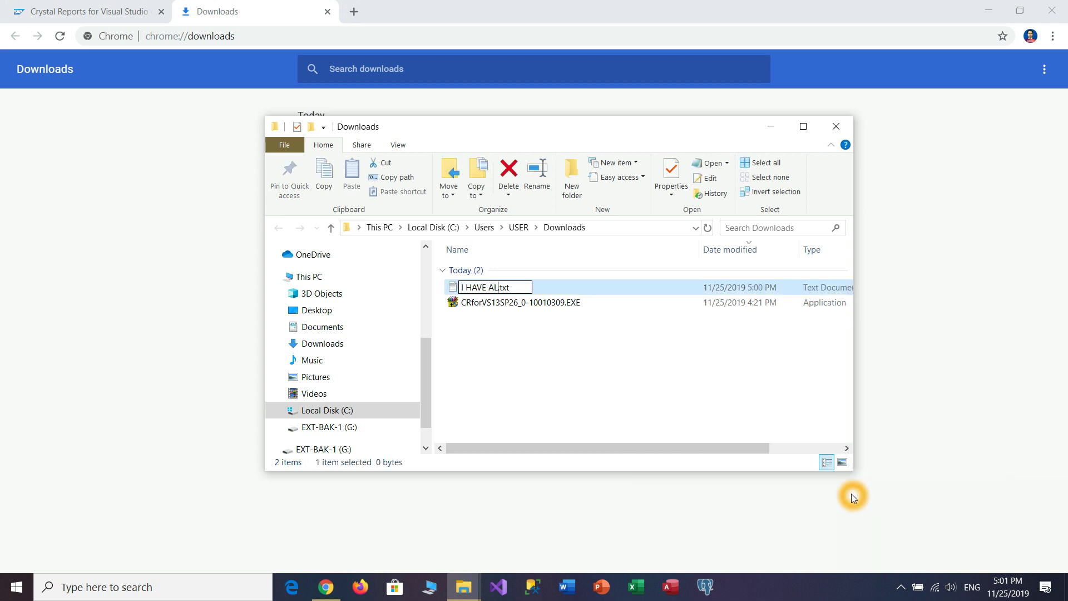
{"action": "type", "text": "DOWNLOADED"}
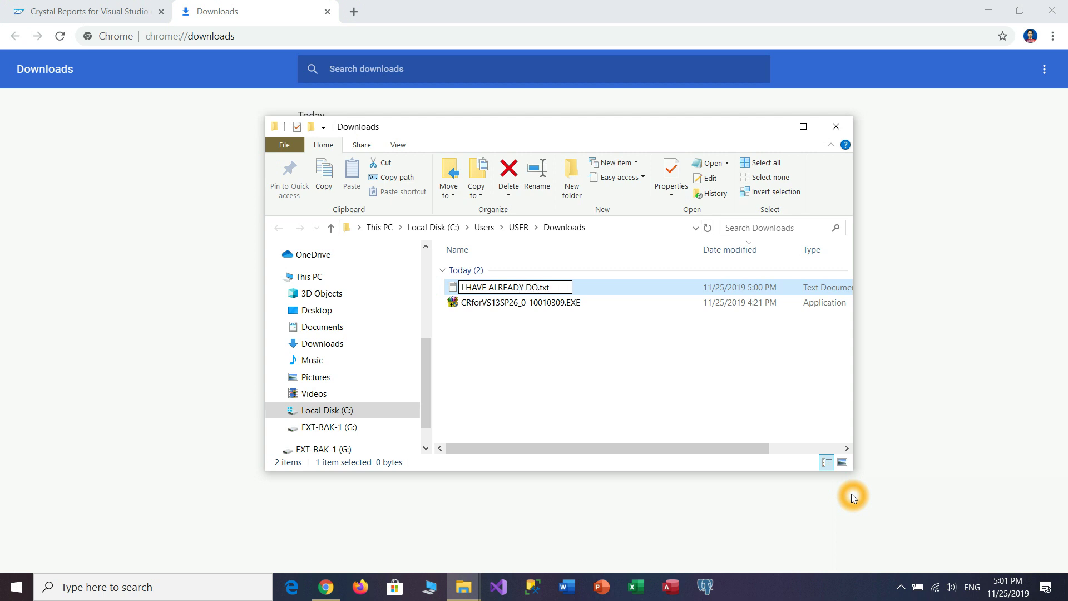
{"action": "type", "text": " THIS FI"}
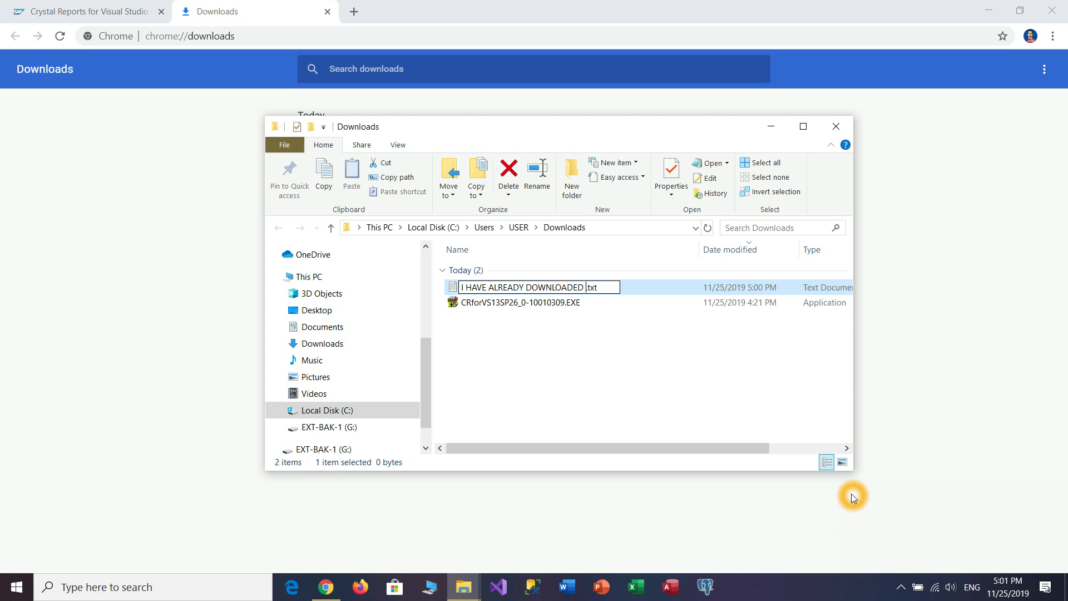
{"action": "type", "text": "LE"}
{"action": "key", "text": "Return"}
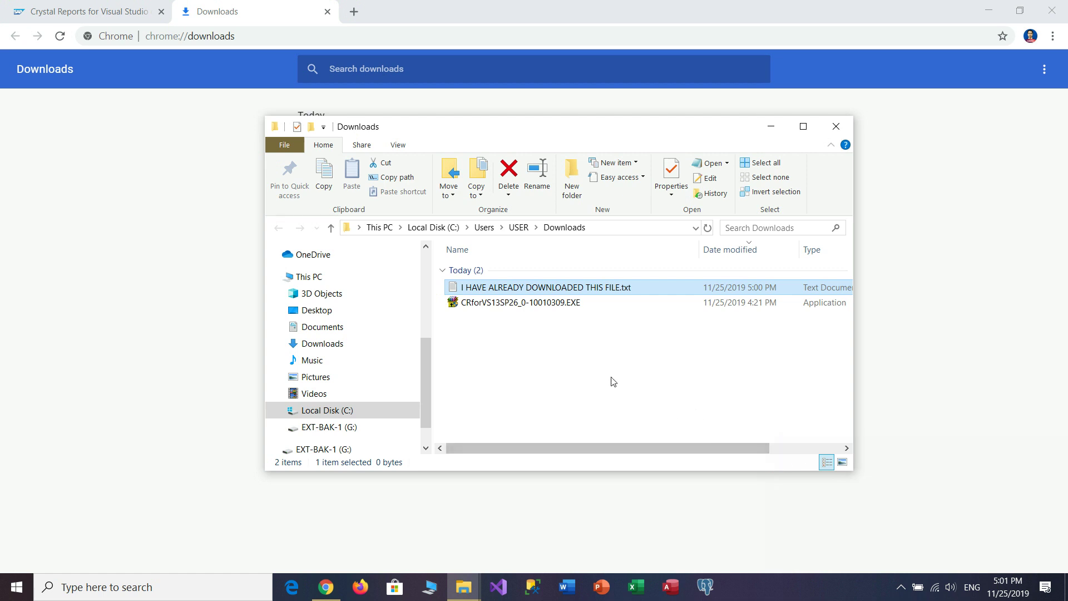
{"action": "left_click", "coordinate": [611, 377]}
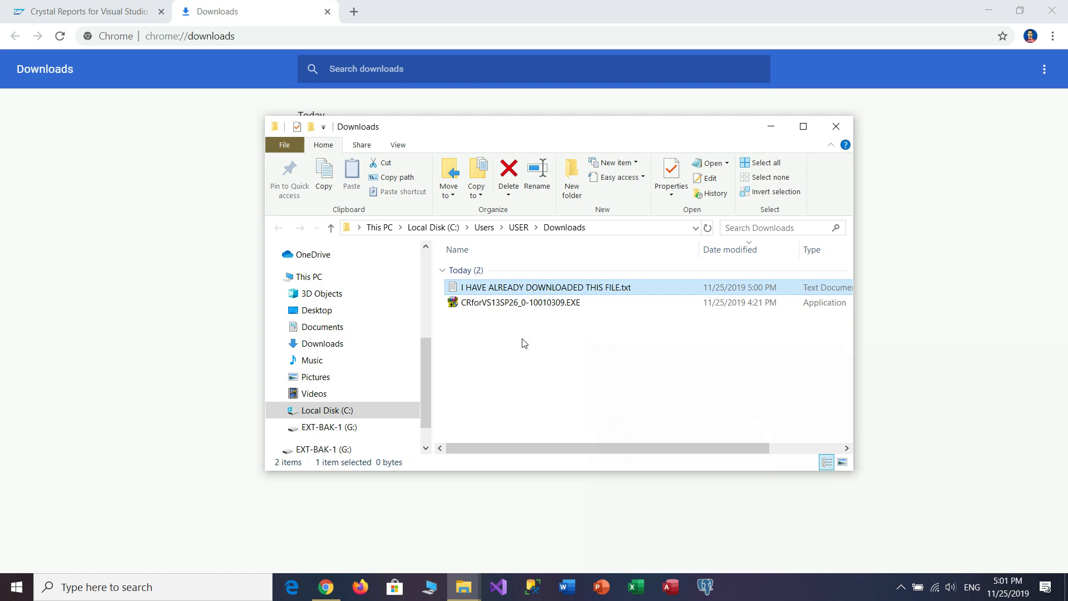
- Launch the CRforVS13SP26_0-10010309.EXE installer and close the Downloads folder and browser windows
{"action": "left_click", "coordinate": [470, 306]}
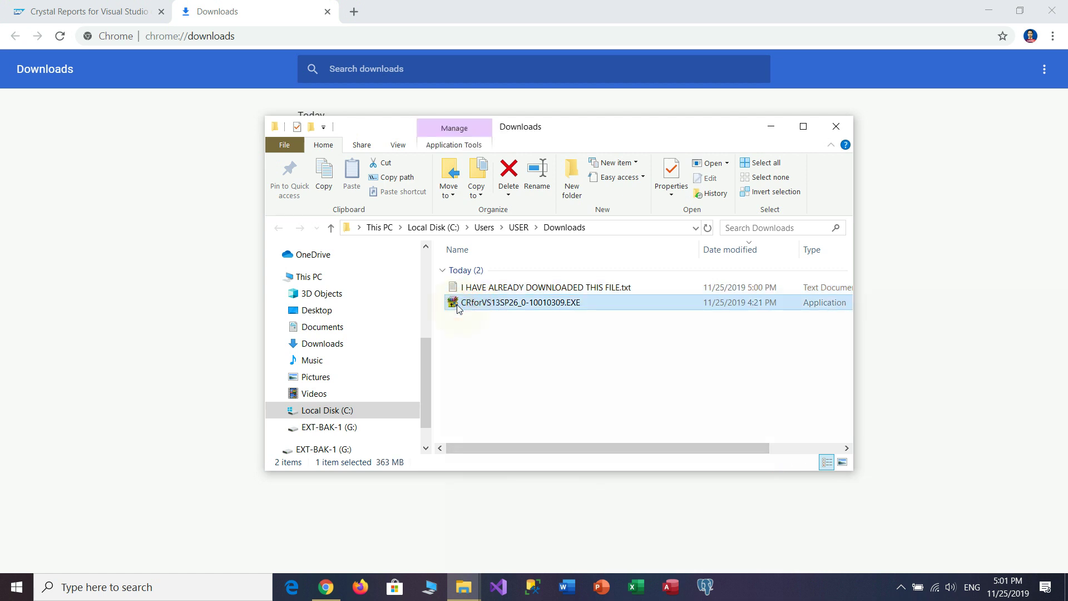
{"action": "double_click", "coordinate": [456, 304]}
{"action": "right_click", "coordinate": [455, 303]}
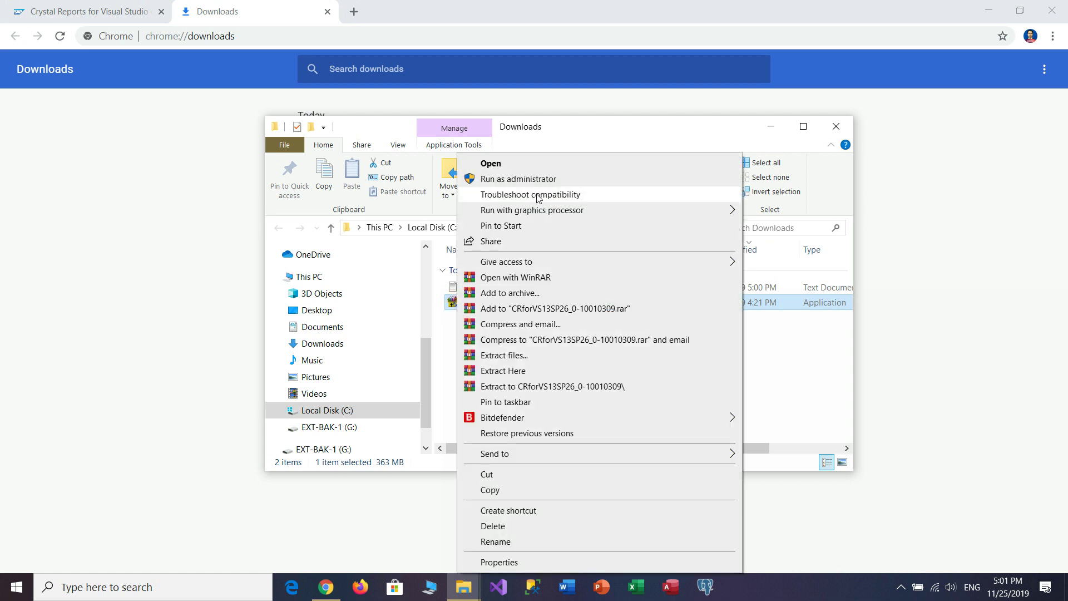
{"action": "left_click", "coordinate": [572, 166]}
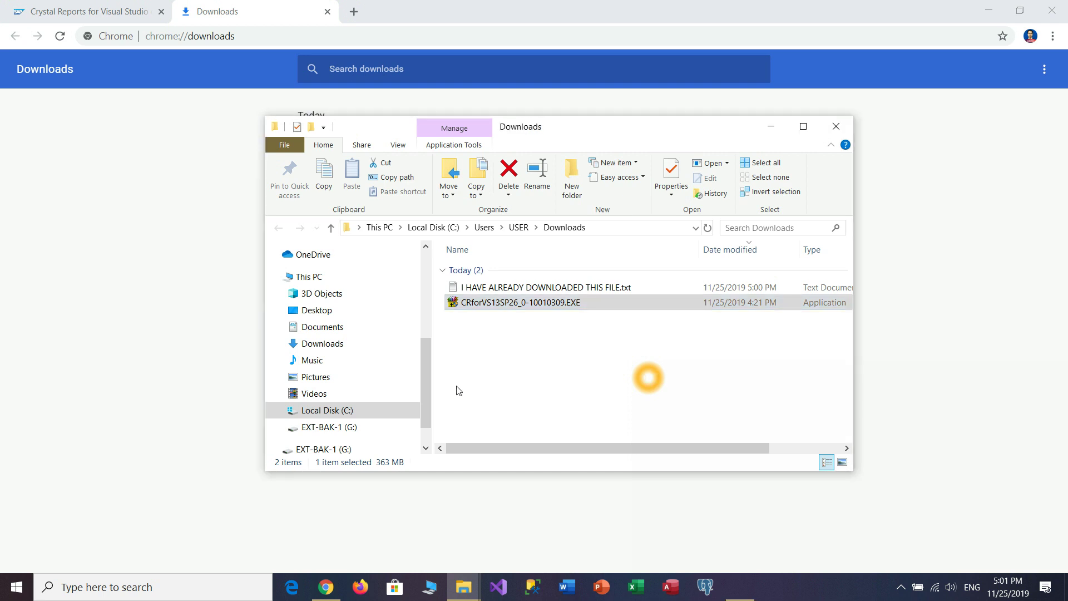
{"action": "left_click", "coordinate": [835, 127]}
{"action": "left_click", "coordinate": [1051, 10]}
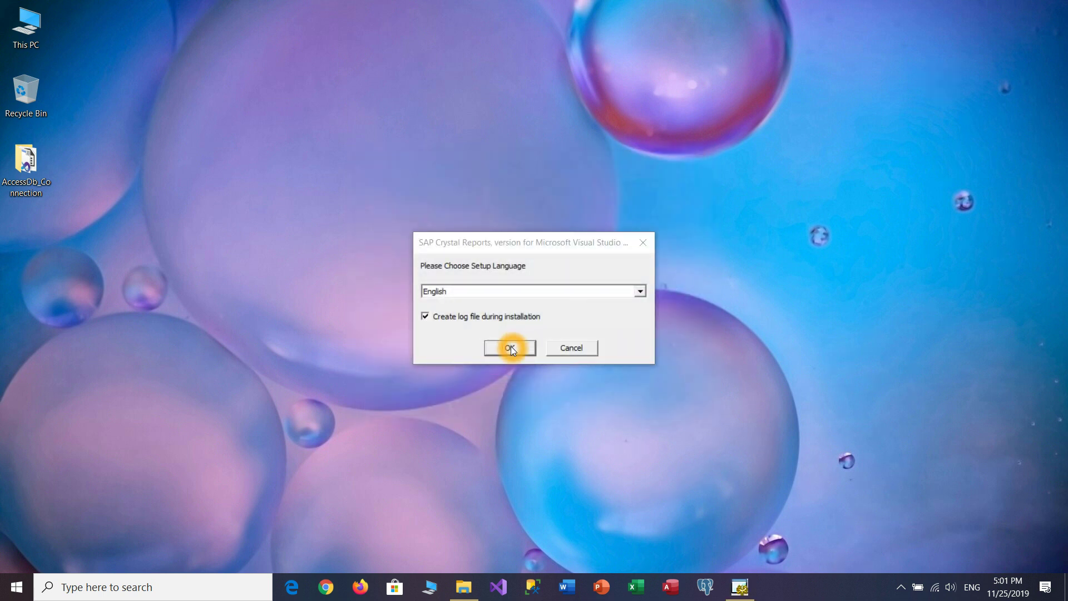
- Confirm English as the setup language and proceed past the installation wizard's welcome page
{"action": "left_click", "coordinate": [534, 290]}
{"action": "left_click", "coordinate": [534, 291]}
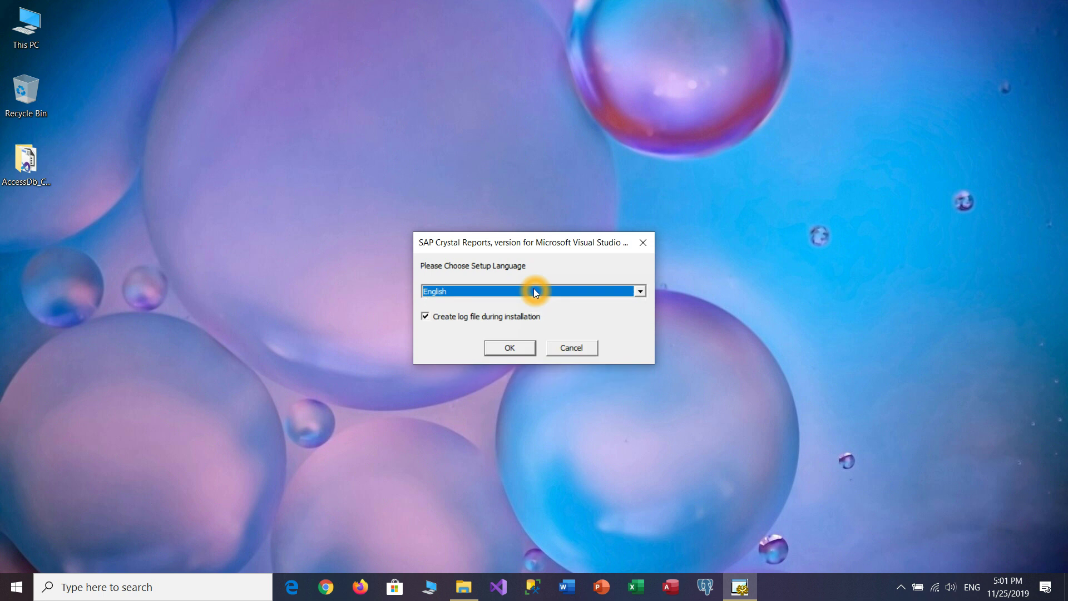
{"action": "left_click", "coordinate": [508, 348]}
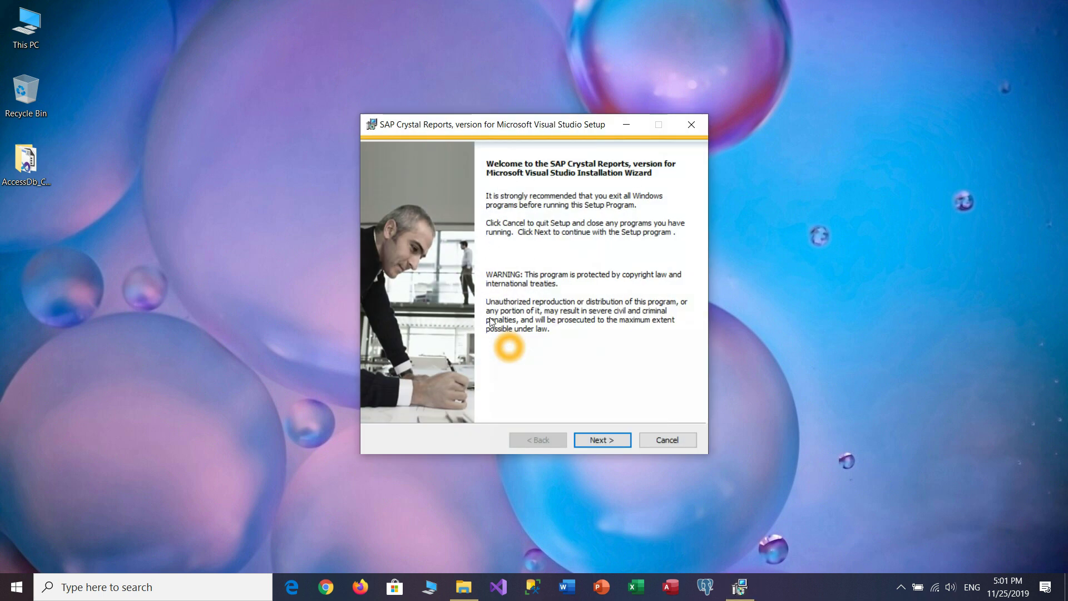
{"action": "left_click", "coordinate": [606, 439]}
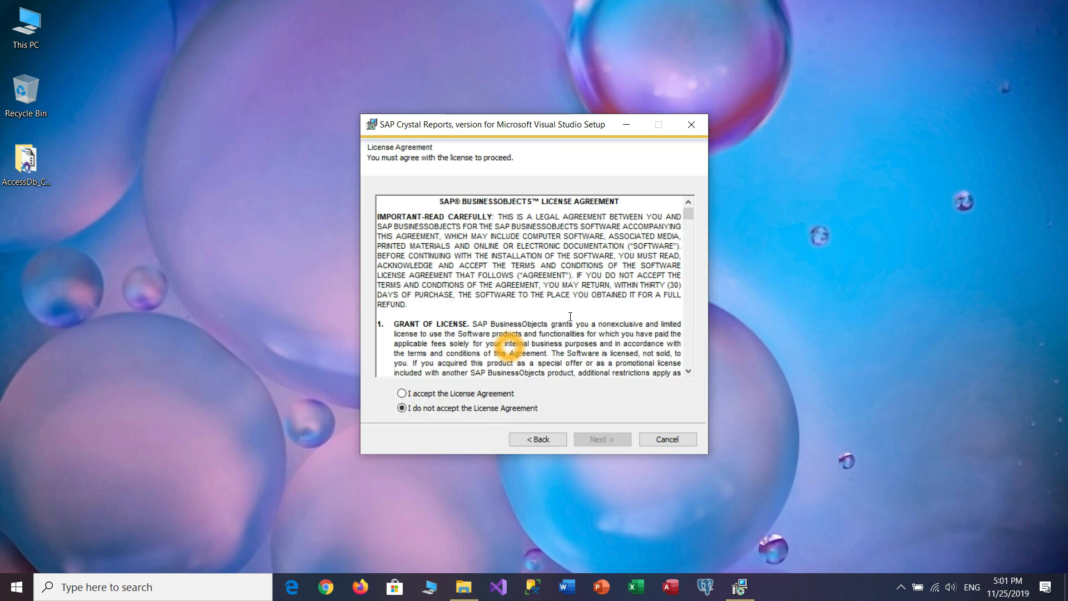
- Accept the SAP BusinessObjects license agreement and start the Crystal Reports installation
{"action": "left_click", "coordinate": [402, 393]}
{"action": "left_click_drag", "start_coordinate": [691, 212], "coordinate": [690, 360]}
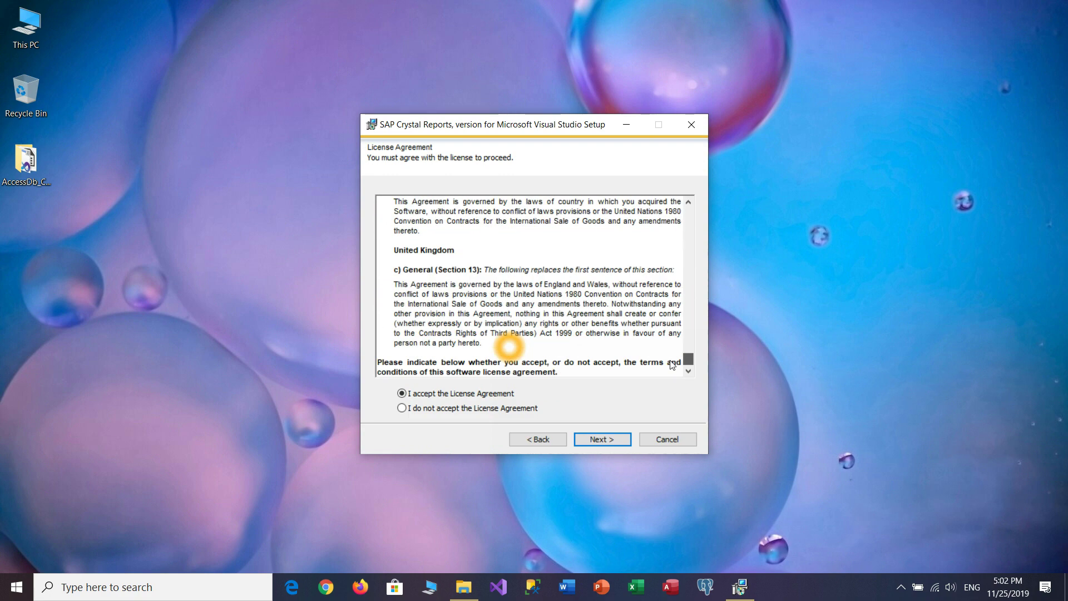
{"action": "left_click", "coordinate": [616, 439]}
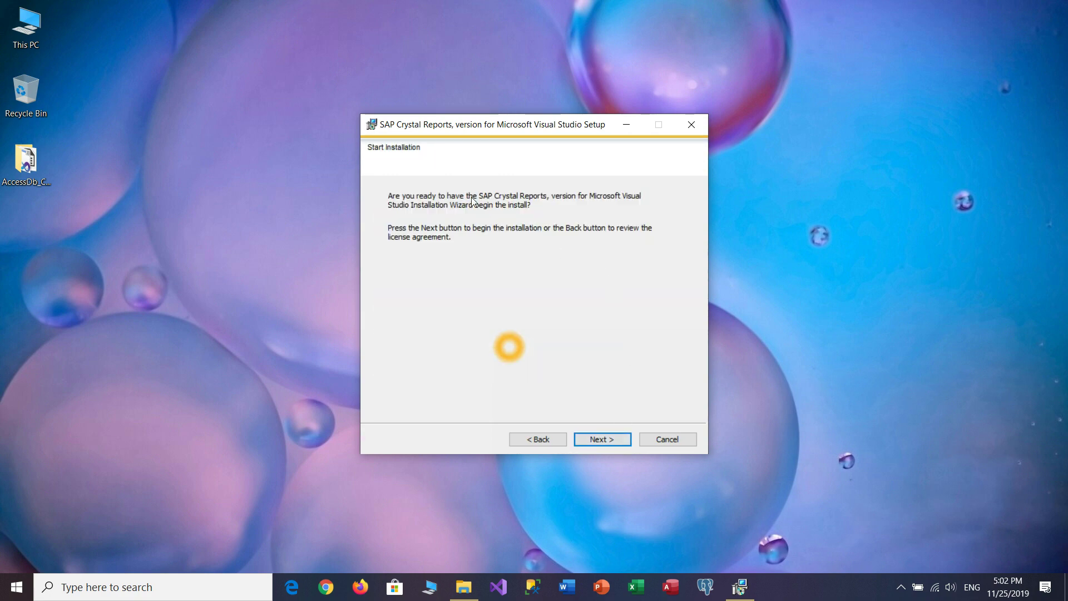
{"action": "left_click", "coordinate": [627, 442]}
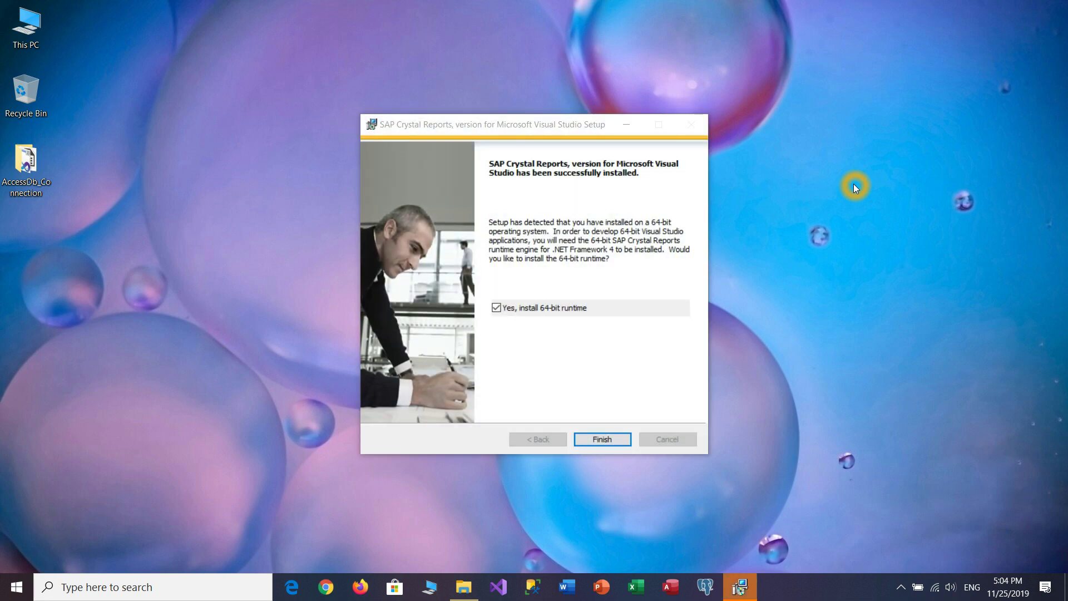
- Finish the setup with the option to install the 64-bit runtime enabled
{"action": "left_click", "coordinate": [496, 307]}
{"action": "left_click", "coordinate": [865, 310]}
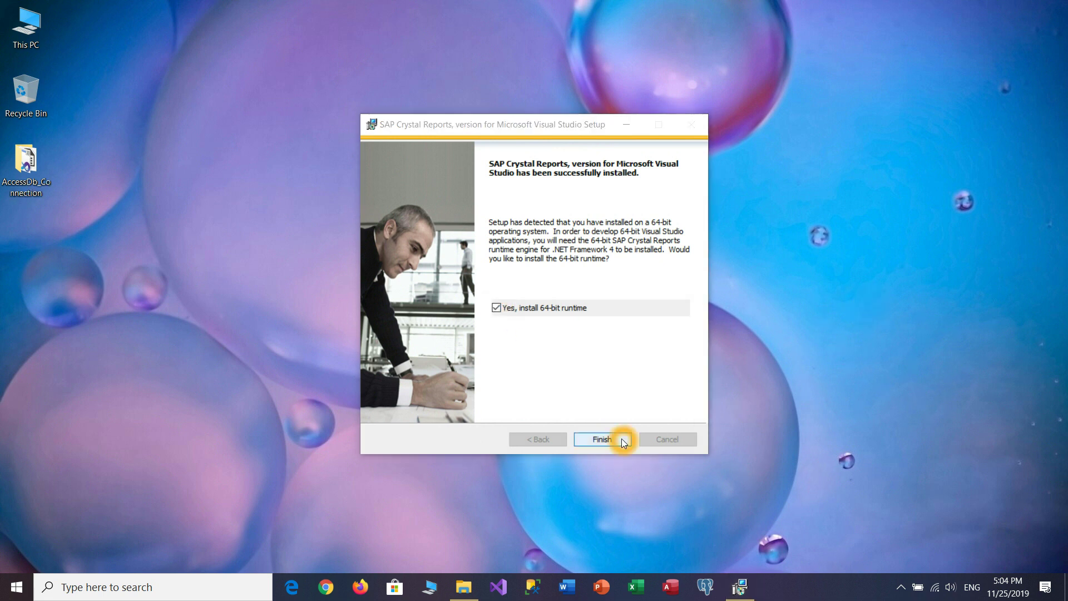
{"action": "left_click", "coordinate": [602, 439]}
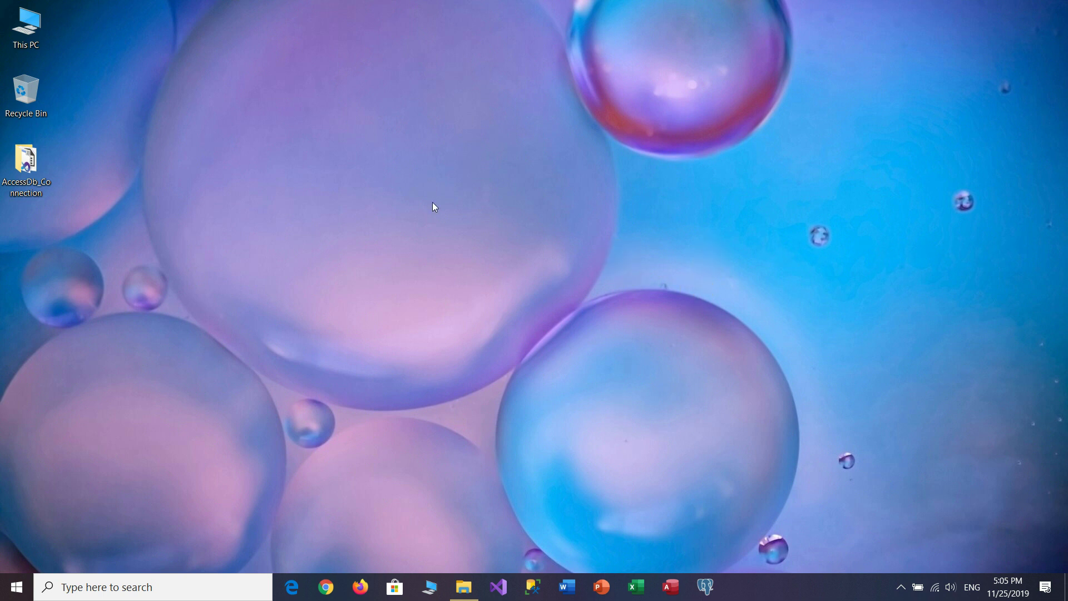
- Open AccessDb_Connection.sln from the AccessDb_Connection desktop folder in Visual Studio 2019 and minimize the folder window
{"action": "left_click", "coordinate": [48, 162]}
{"action": "double_click", "coordinate": [31, 156]}
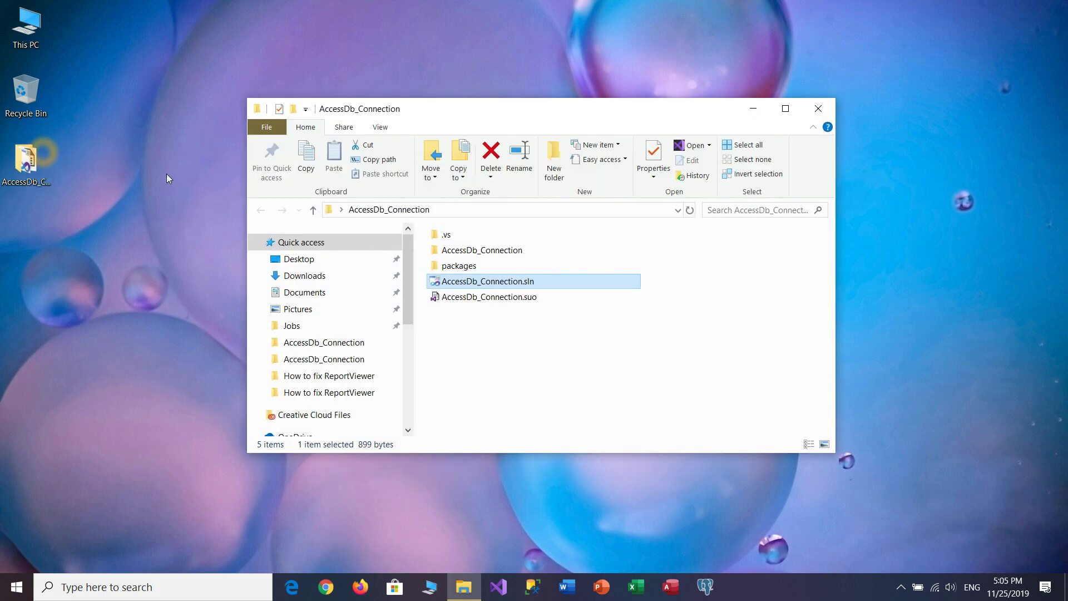
{"action": "left_click", "coordinate": [548, 359]}
{"action": "left_click", "coordinate": [445, 282]}
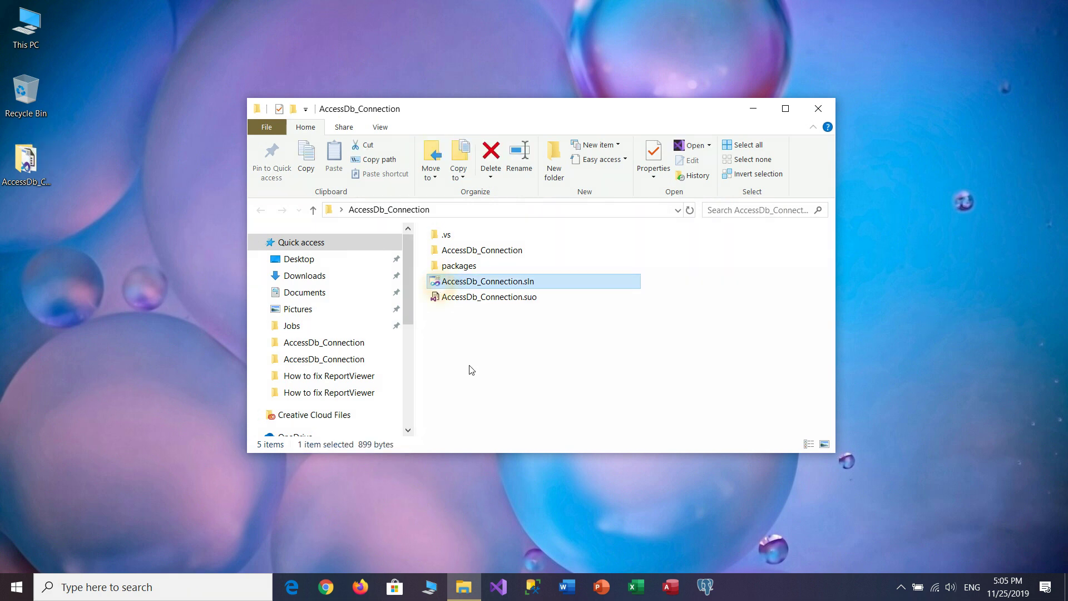
{"action": "double_click", "coordinate": [440, 282]}
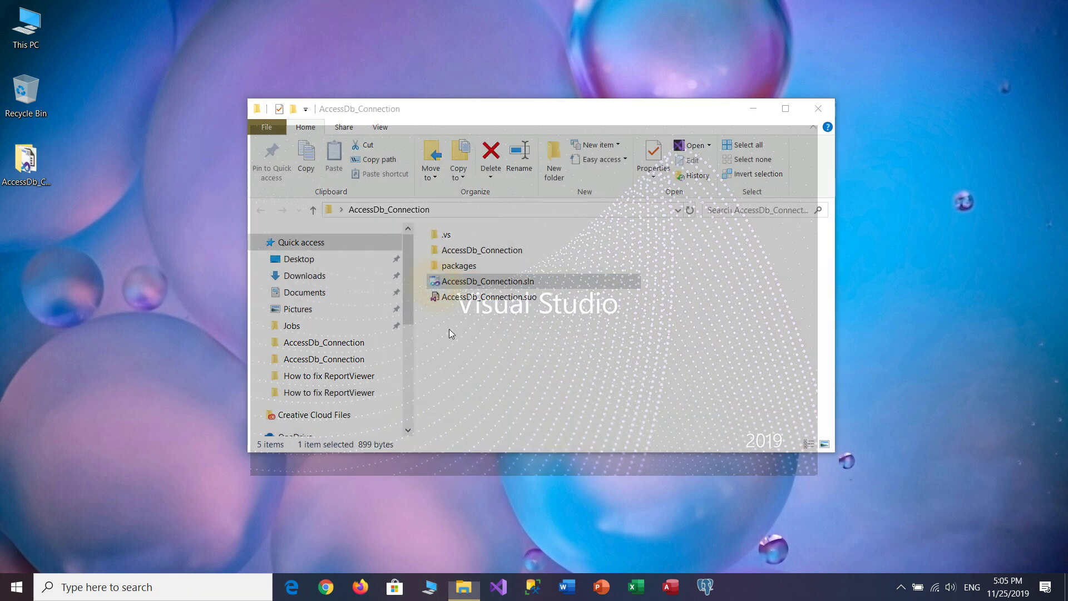
{"action": "left_click", "coordinate": [458, 356]}
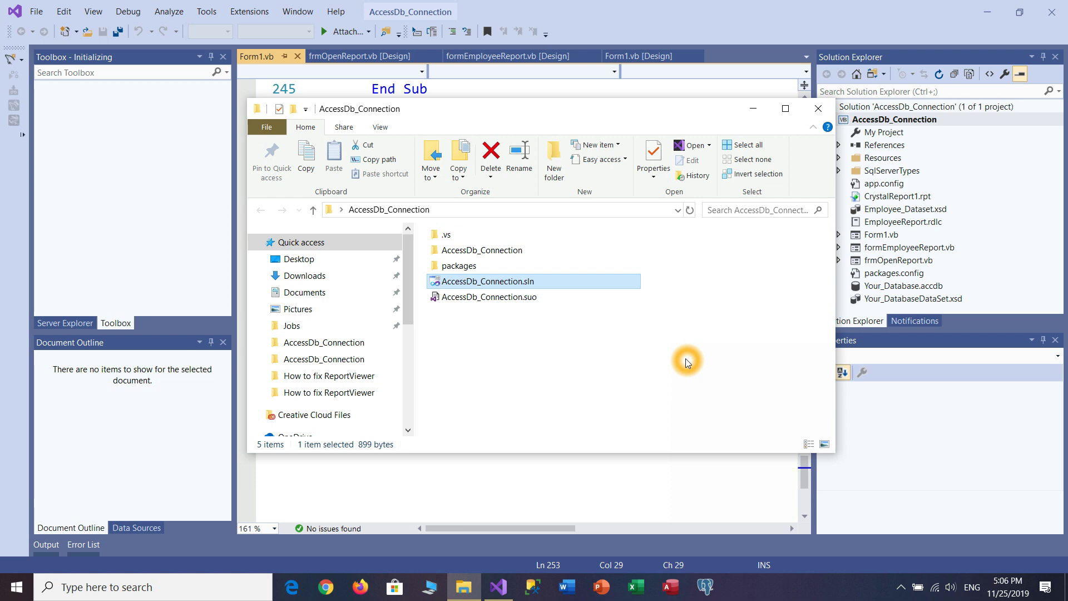
{"action": "left_click", "coordinate": [755, 115]}
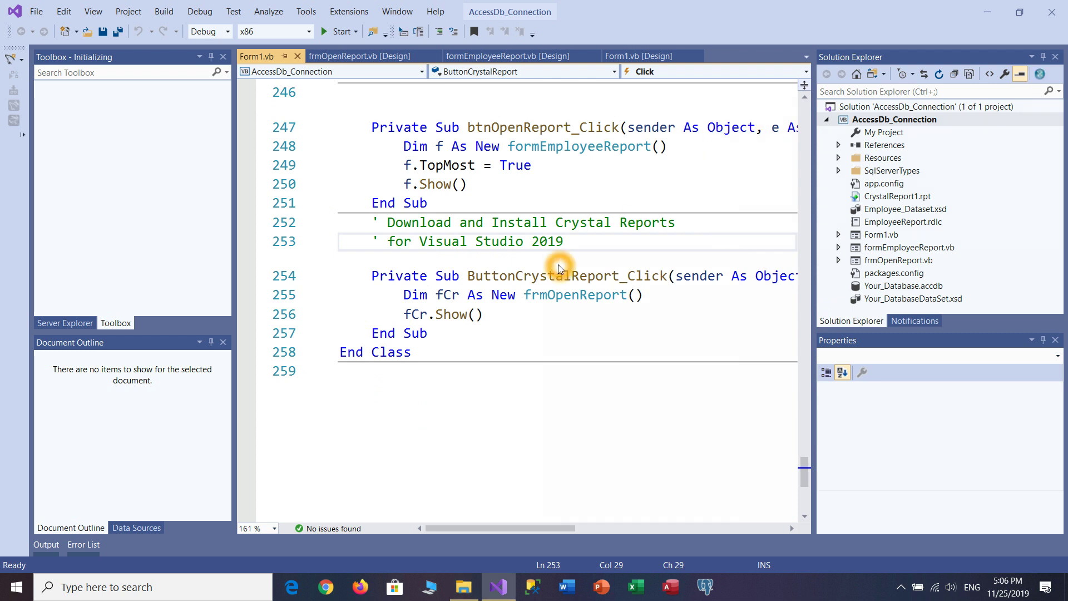
{"action": "left_click", "coordinate": [530, 259]}
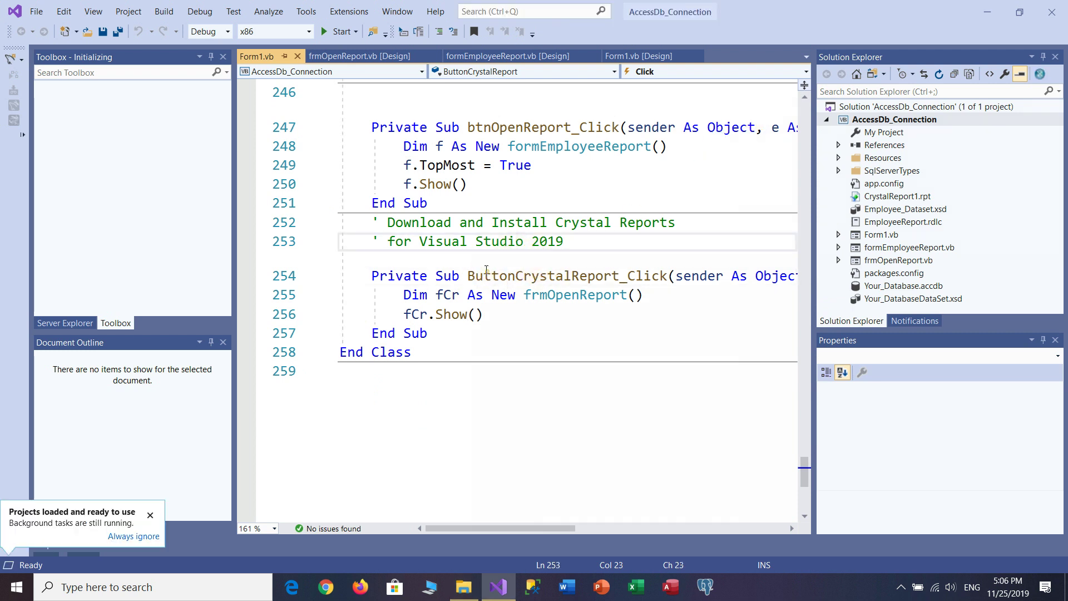
{"action": "left_click", "coordinate": [467, 275]}
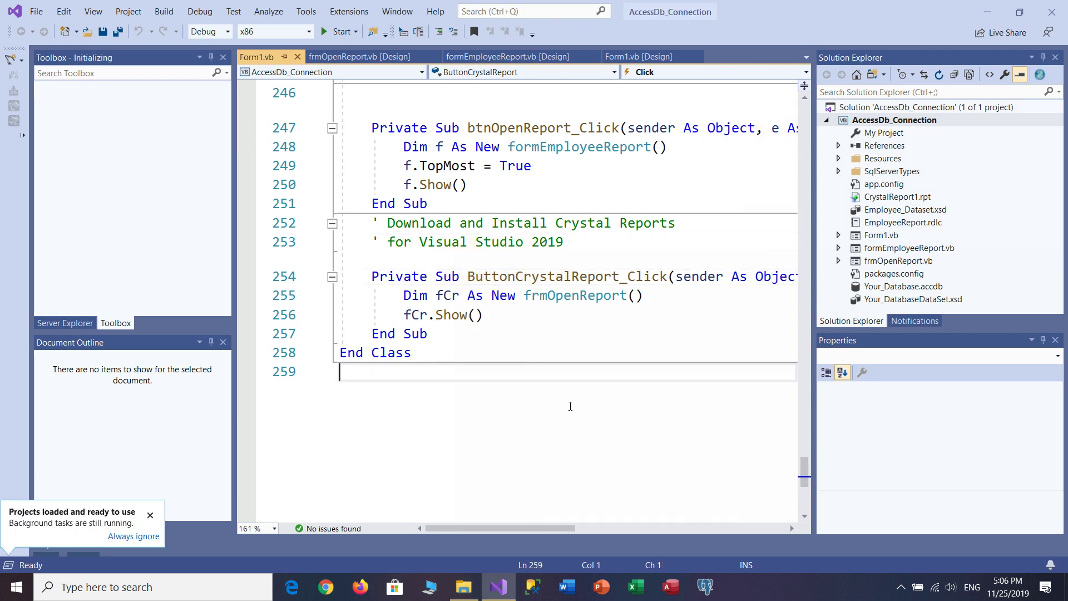
{"action": "left_click", "coordinate": [458, 330]}
{"action": "left_click", "coordinate": [461, 243]}
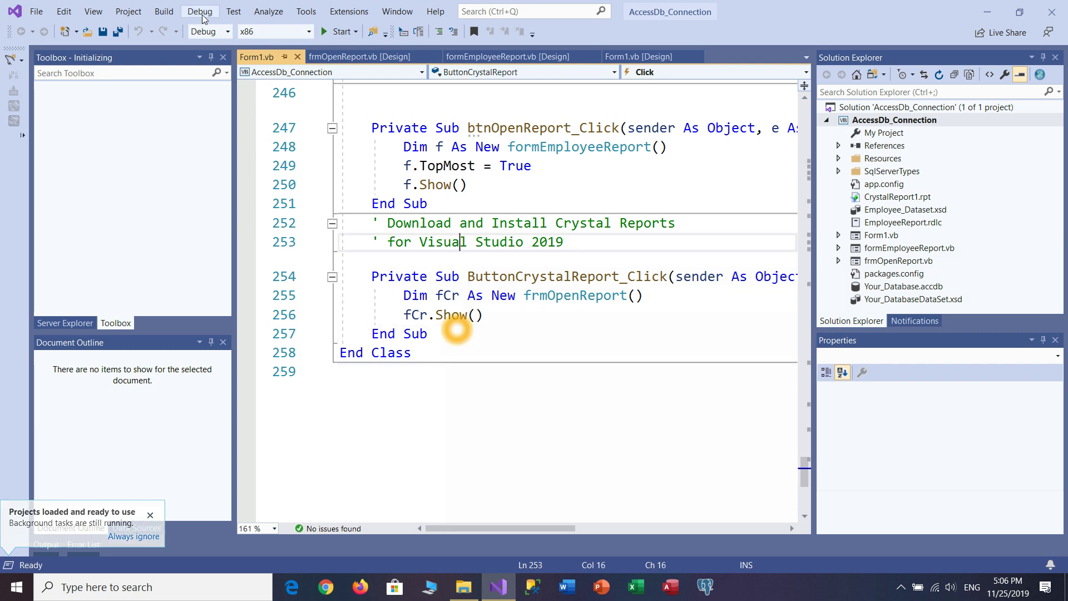
{"action": "left_click", "coordinate": [164, 11]}
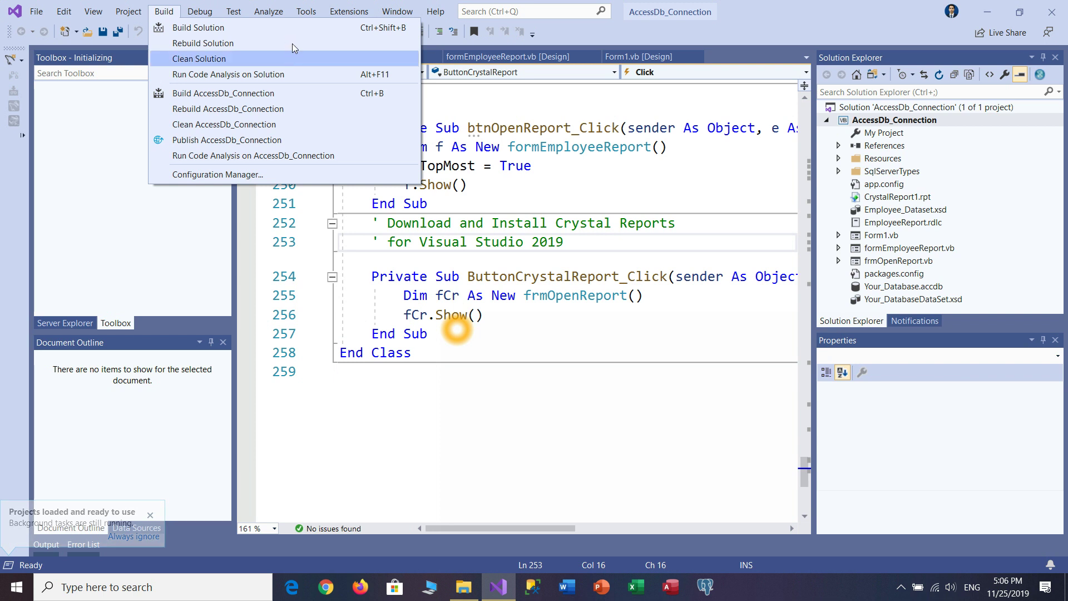
{"action": "left_click", "coordinate": [814, 21]}
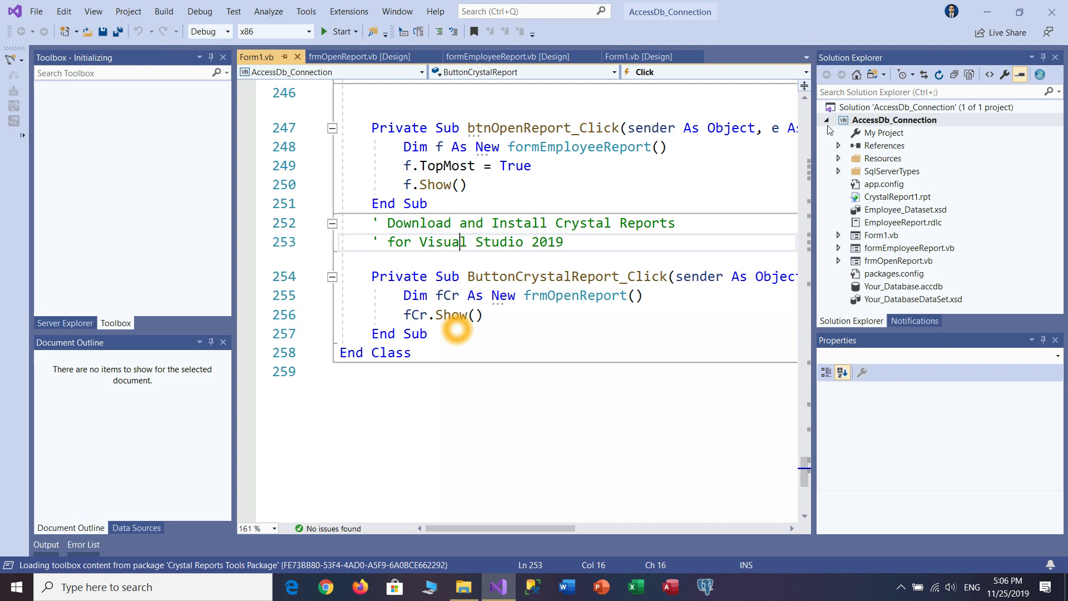
{"action": "left_click", "coordinate": [838, 145]}
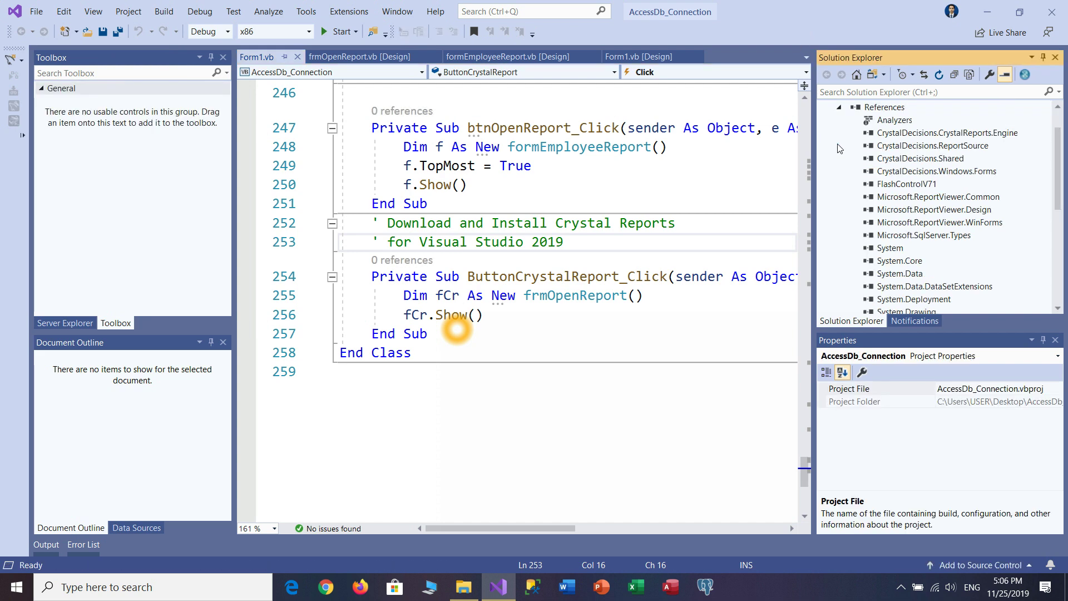
{"action": "scroll", "coordinate": [851, 139], "scroll_direction": "up", "scroll_amount": 1}
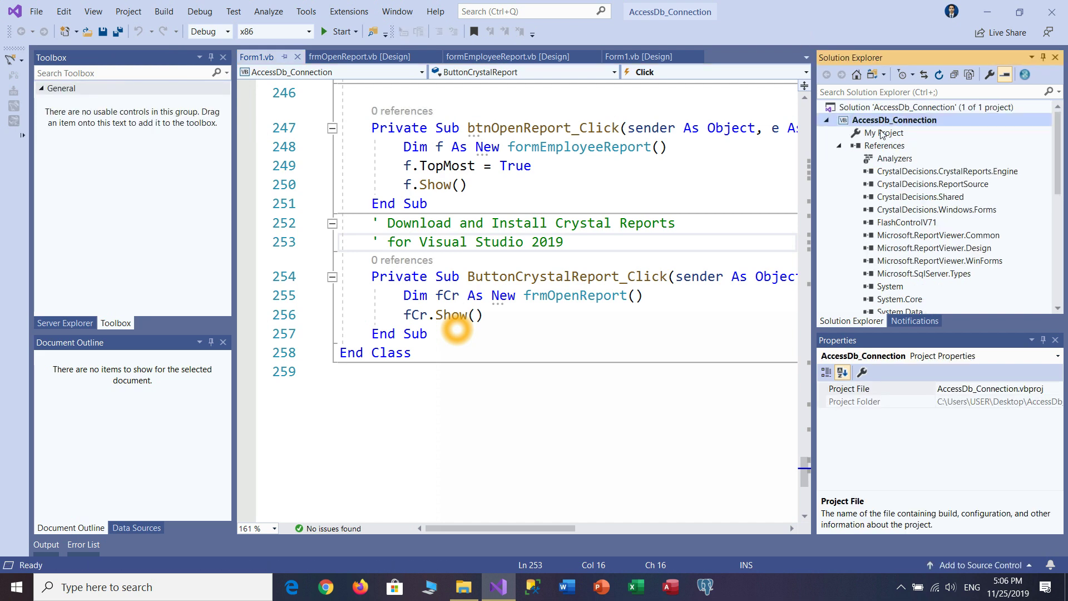
{"action": "left_click", "coordinate": [884, 145]}
{"action": "left_click", "coordinate": [839, 146]}
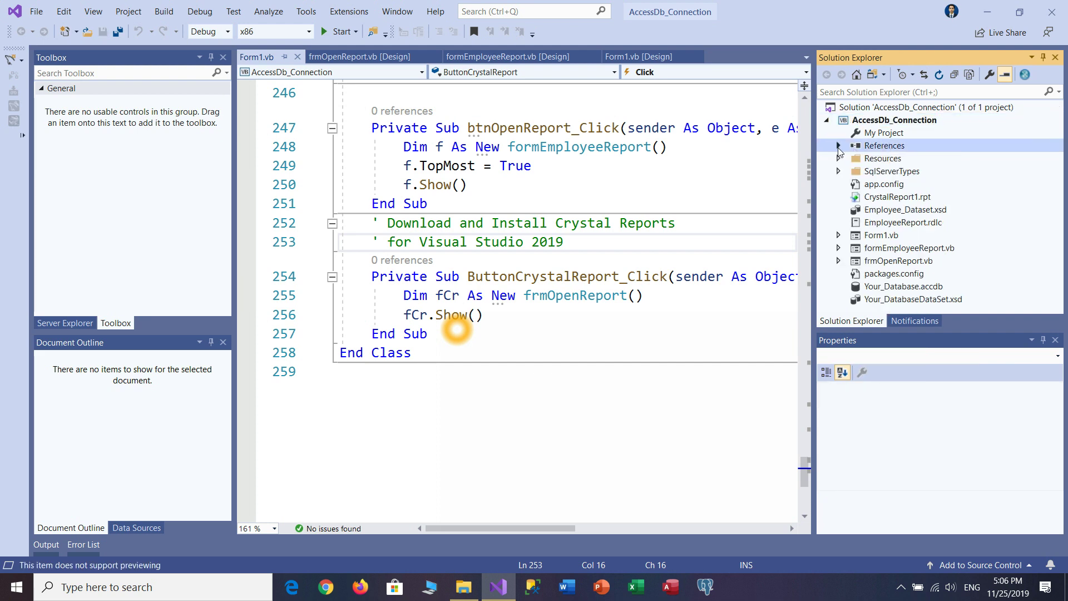
- Remove the CrystalDecisions.CrystalReports.Engine, ReportSource, Shared and Windows.Forms references from the AccessDb_Connection project
{"action": "left_click", "coordinate": [839, 145]}
{"action": "left_click", "coordinate": [883, 136]}
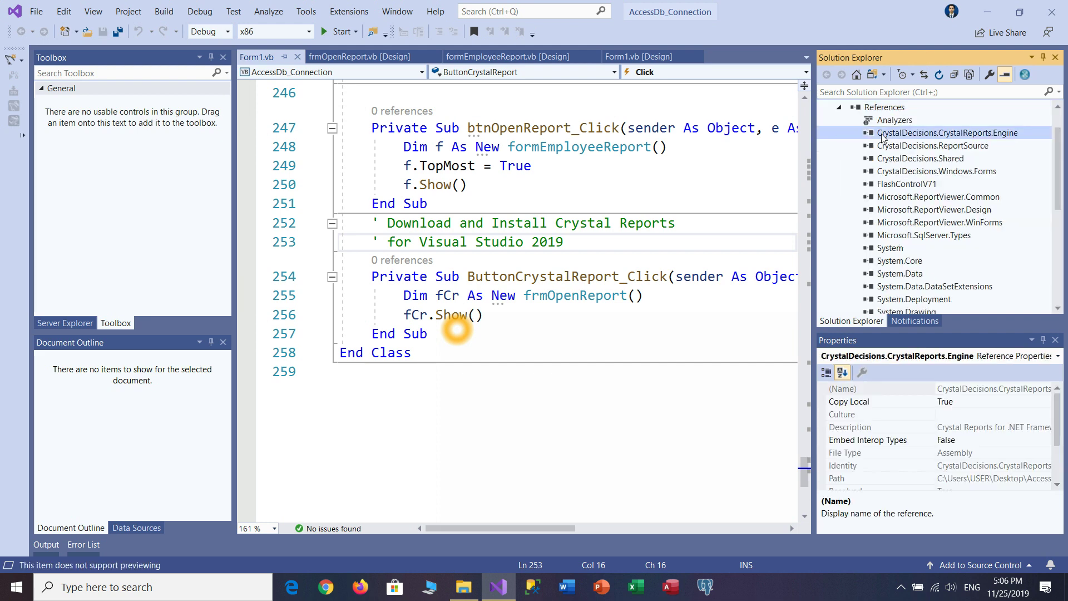
{"action": "left_click", "coordinate": [894, 147], "text": "ctrl"}
{"action": "left_click", "coordinate": [905, 160], "text": "ctrl"}
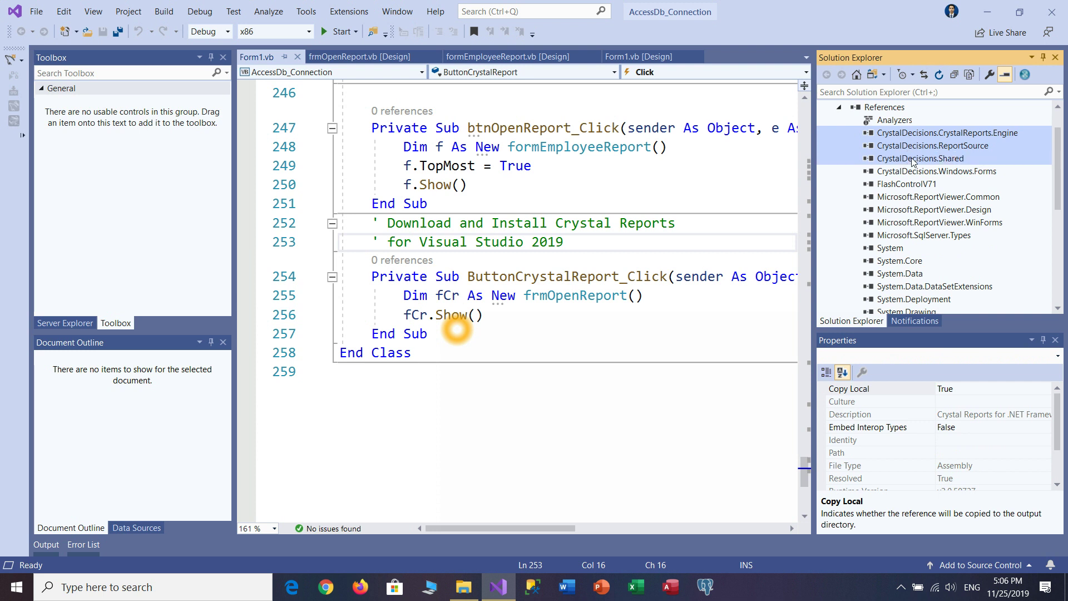
{"action": "left_click", "coordinate": [919, 172], "text": "ctrl"}
{"action": "scroll", "coordinate": [919, 172], "scroll_direction": "up", "scroll_amount": 1}
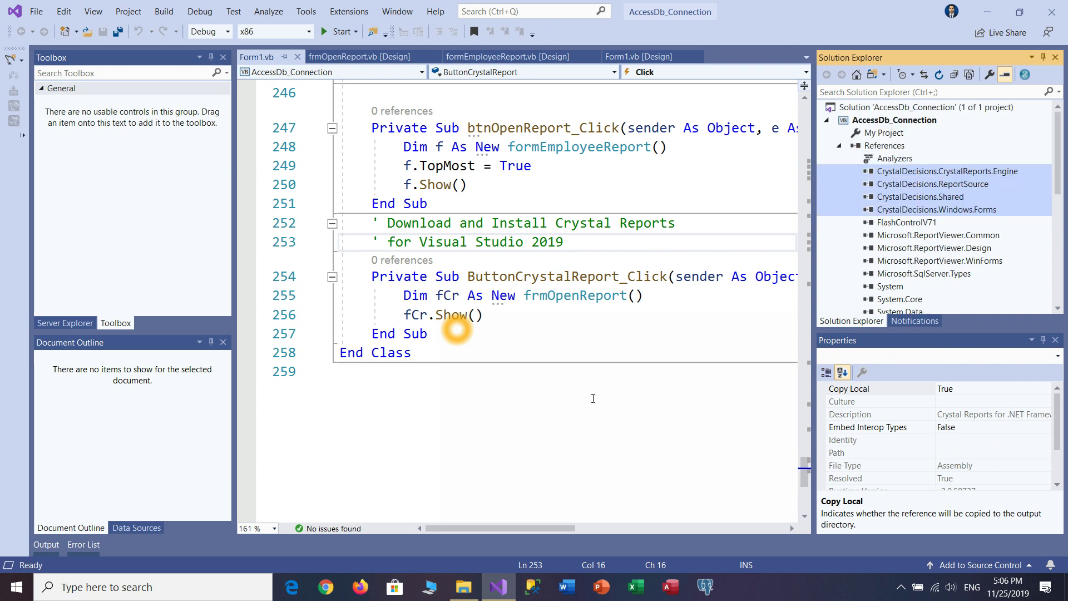
{"action": "right_click", "coordinate": [880, 173]}
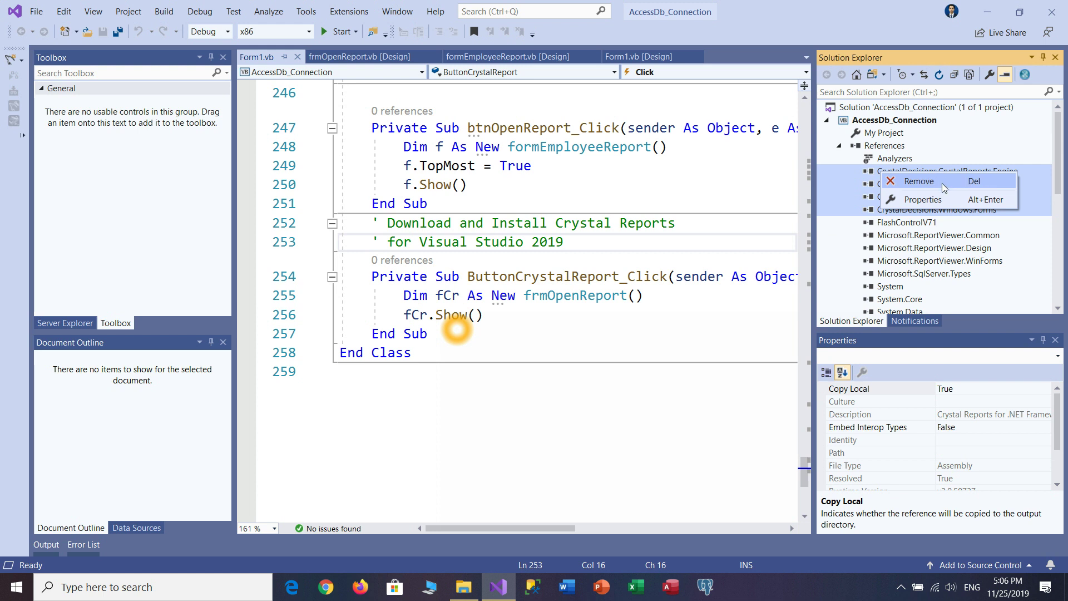
{"action": "left_click", "coordinate": [860, 10]}
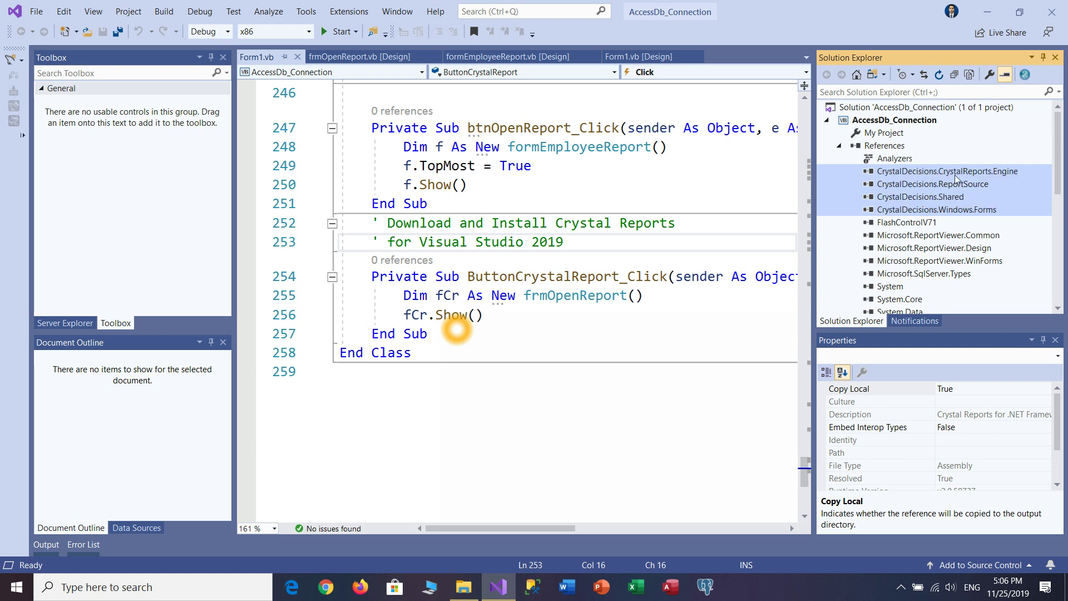
{"action": "right_click", "coordinate": [1034, 171]}
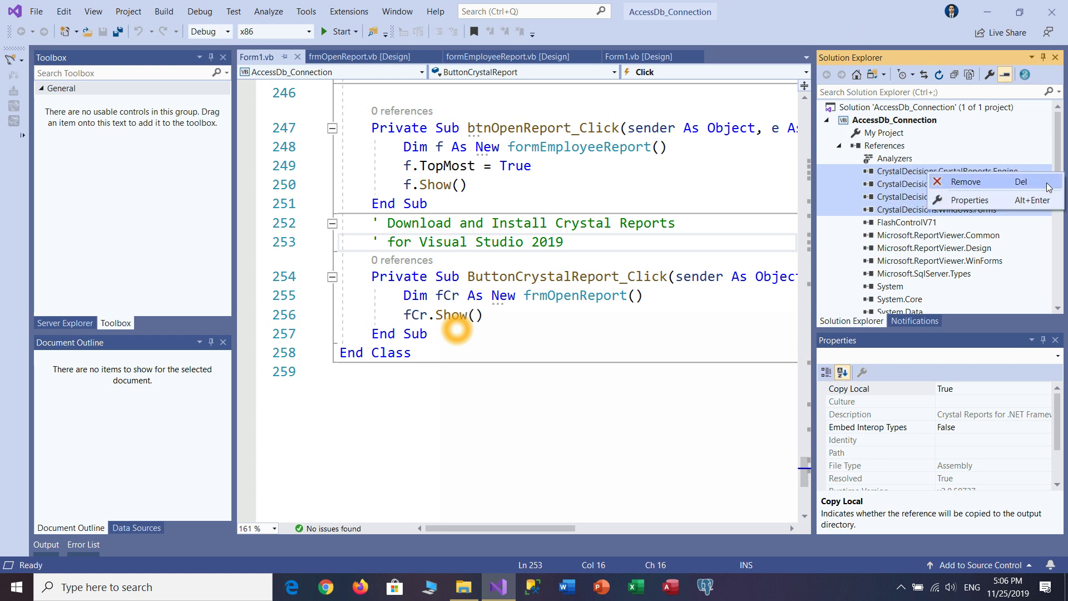
{"action": "left_click", "coordinate": [1048, 184]}
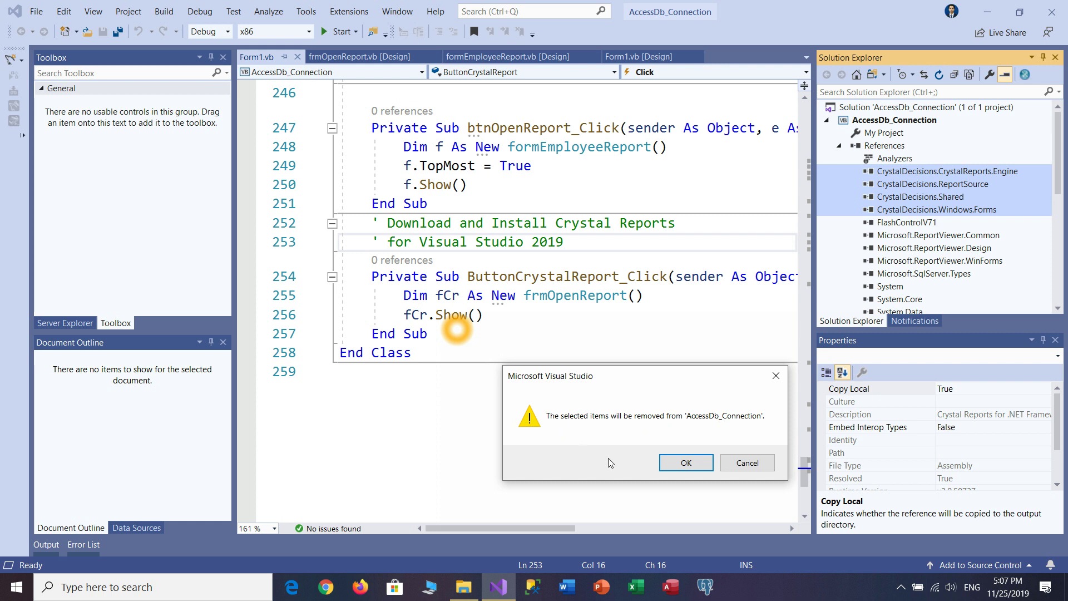
{"action": "left_click", "coordinate": [692, 461]}
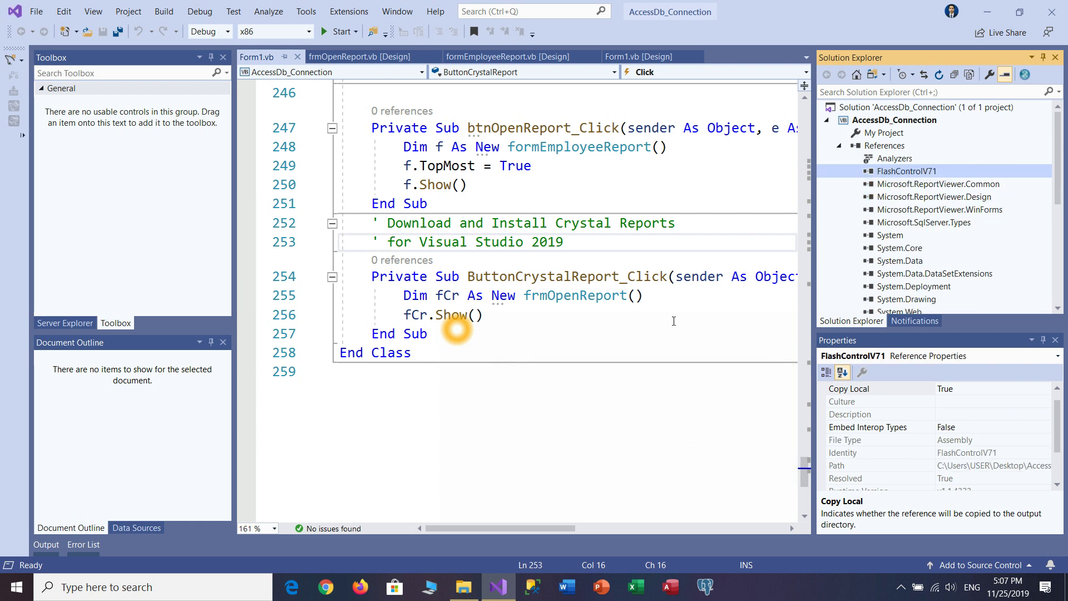
- Start adding a reference to the AccessDb_Connection project and search the available assemblies for Crystal
{"action": "left_click", "coordinate": [884, 147]}
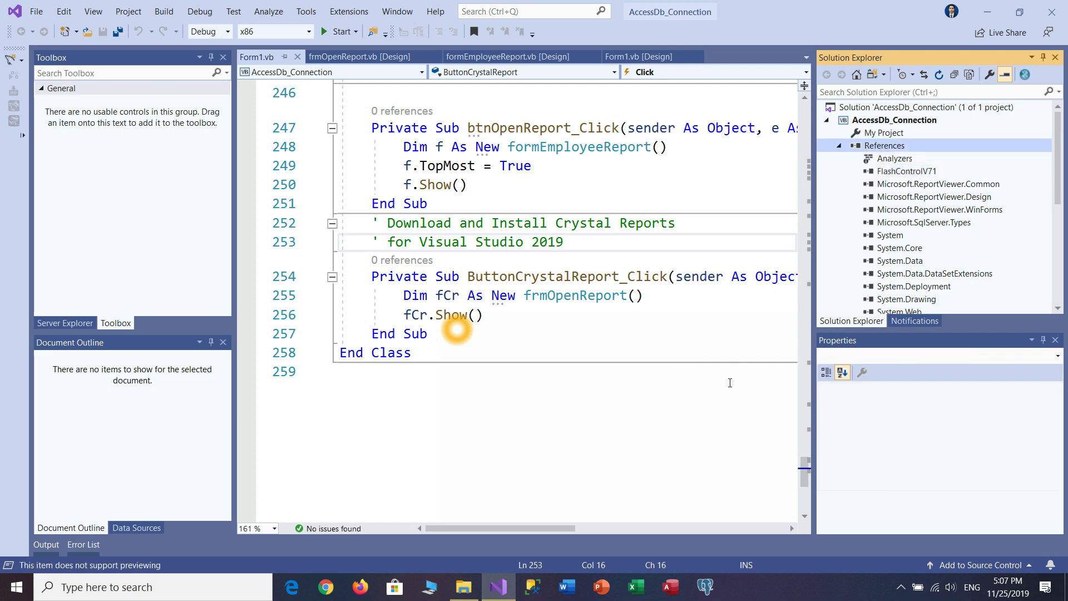
{"action": "right_click", "coordinate": [932, 144]}
{"action": "left_click", "coordinate": [1026, 154]}
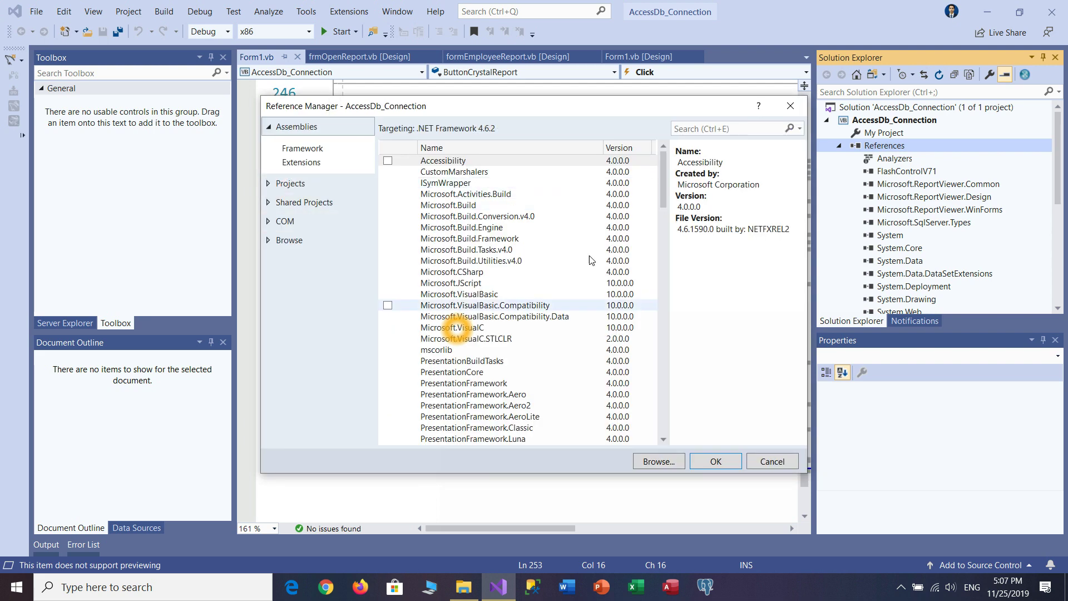
{"action": "left_click", "coordinate": [707, 130]}
{"action": "type", "text": "Crystal"}
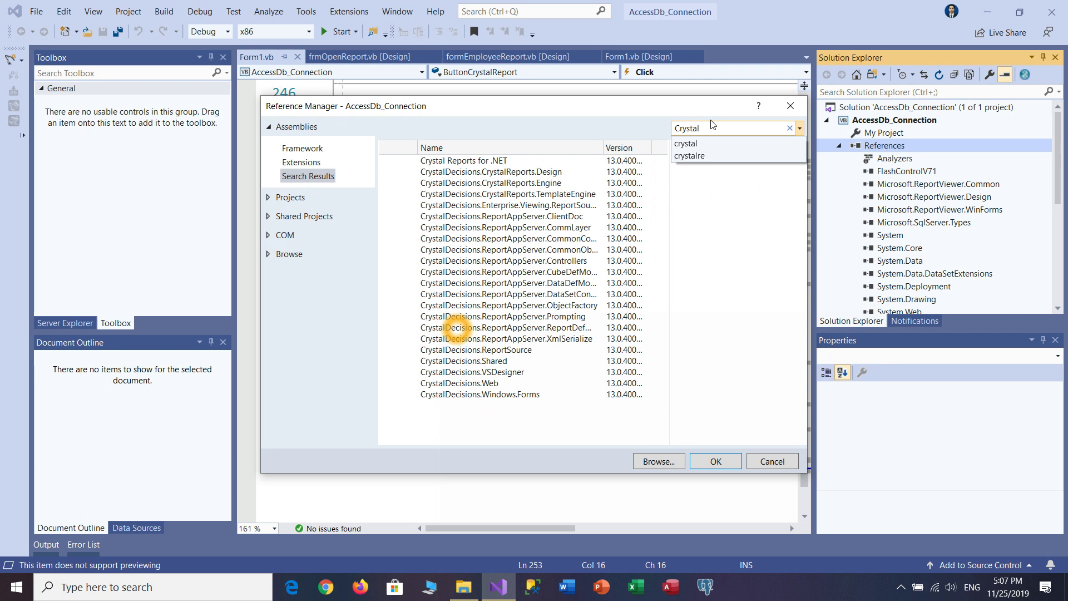
{"action": "left_click", "coordinate": [718, 233]}
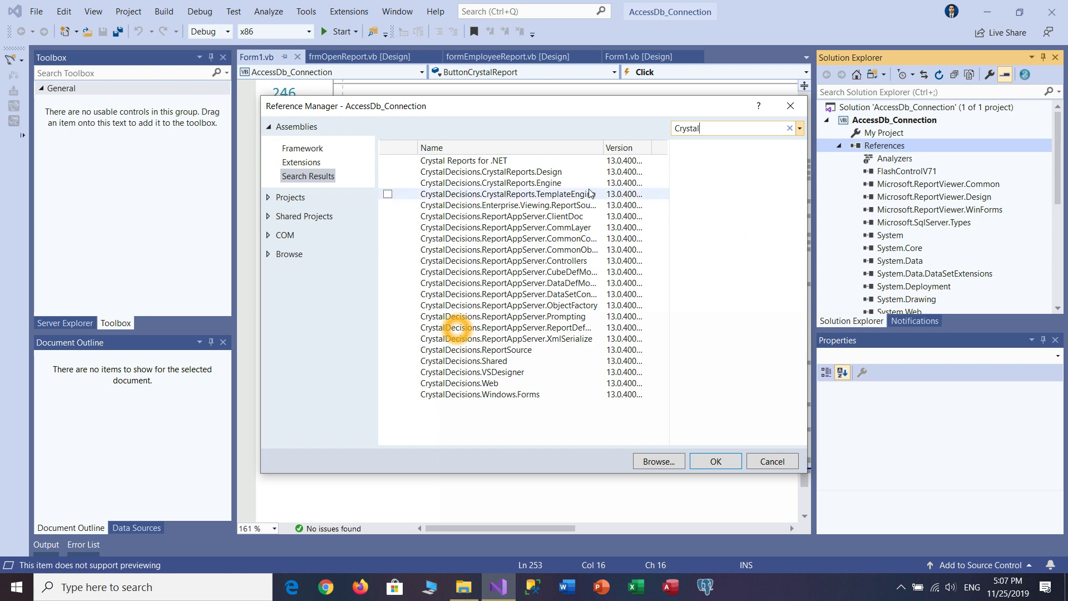
- Add the CrystalDecisions.CrystalReports.Engine, ReportSource, Shared and Windows.Forms assemblies as project references and save all files
{"action": "left_click", "coordinate": [388, 183]}
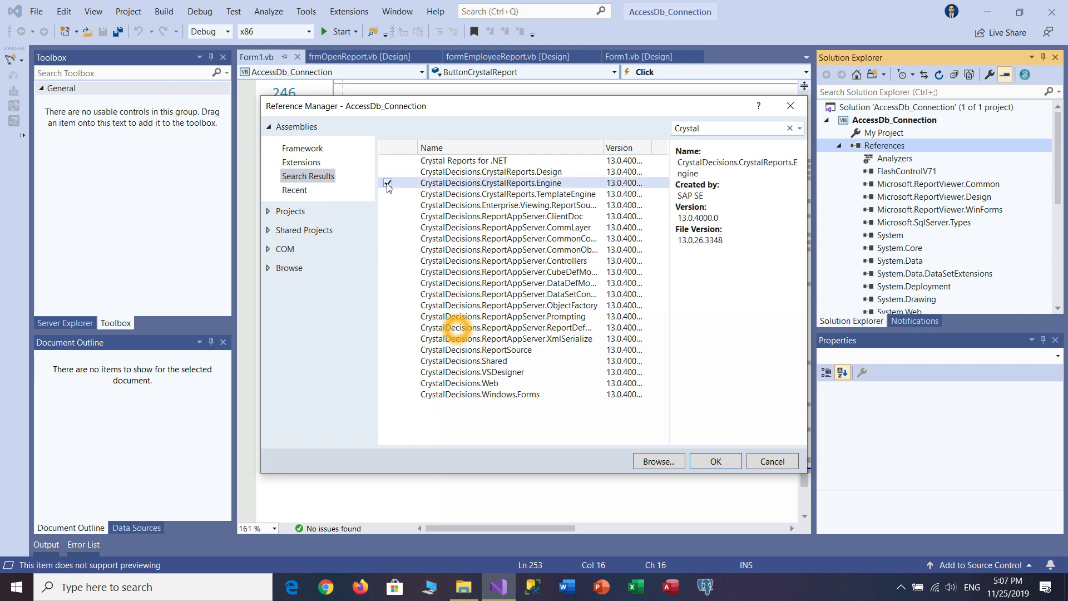
{"action": "left_click", "coordinate": [387, 350]}
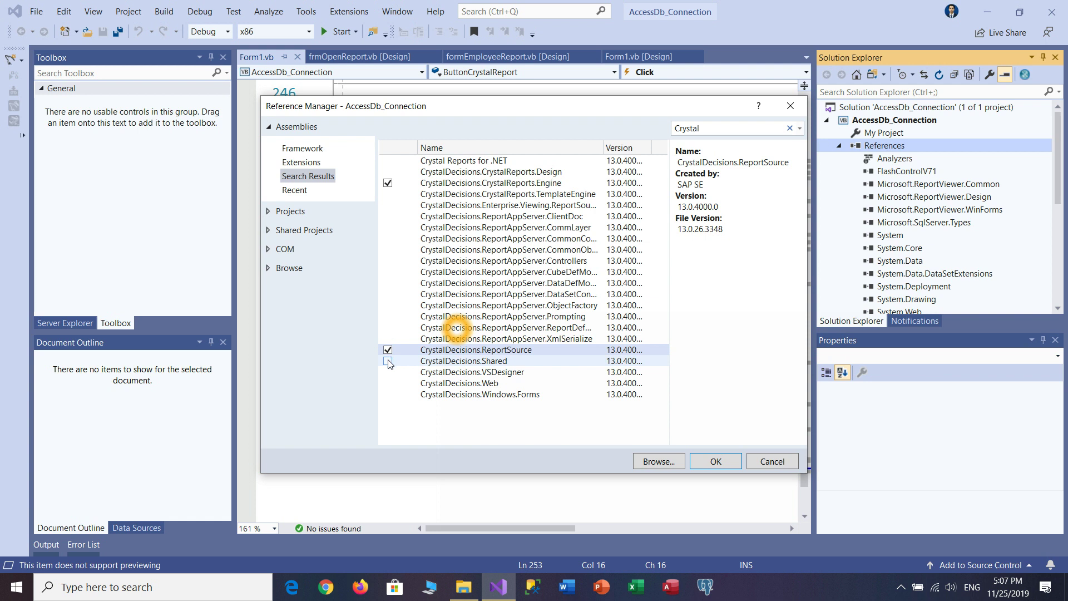
{"action": "left_click", "coordinate": [388, 361]}
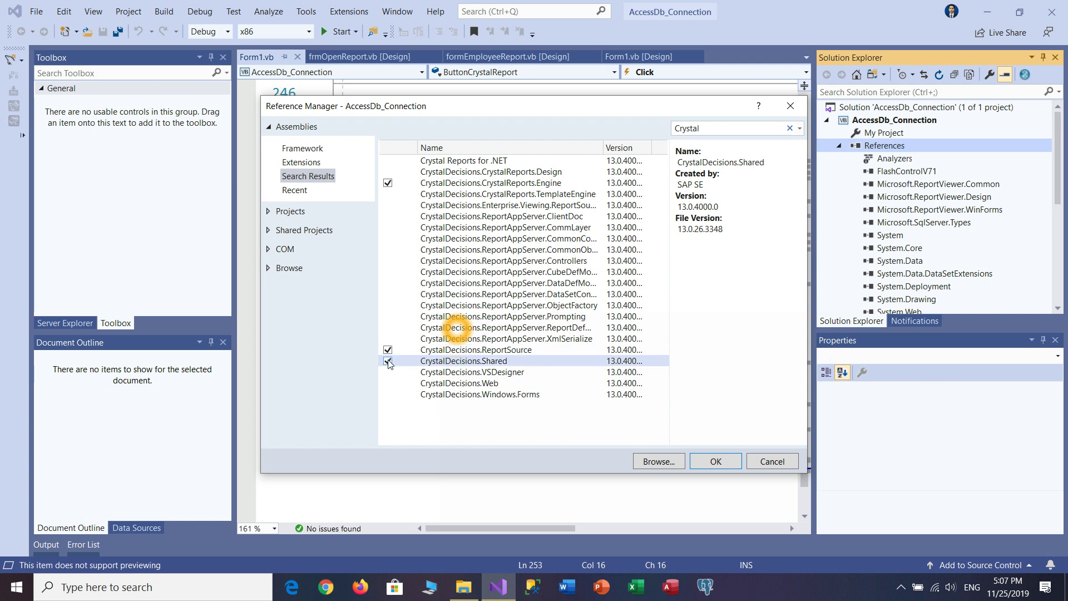
{"action": "left_click", "coordinate": [388, 395]}
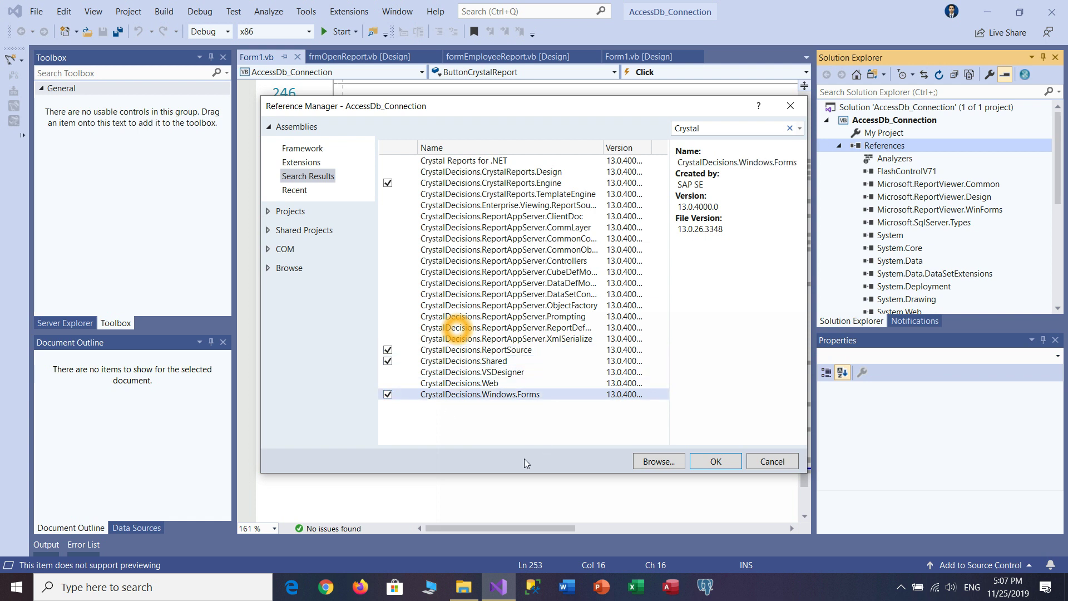
{"action": "left_click", "coordinate": [527, 184]}
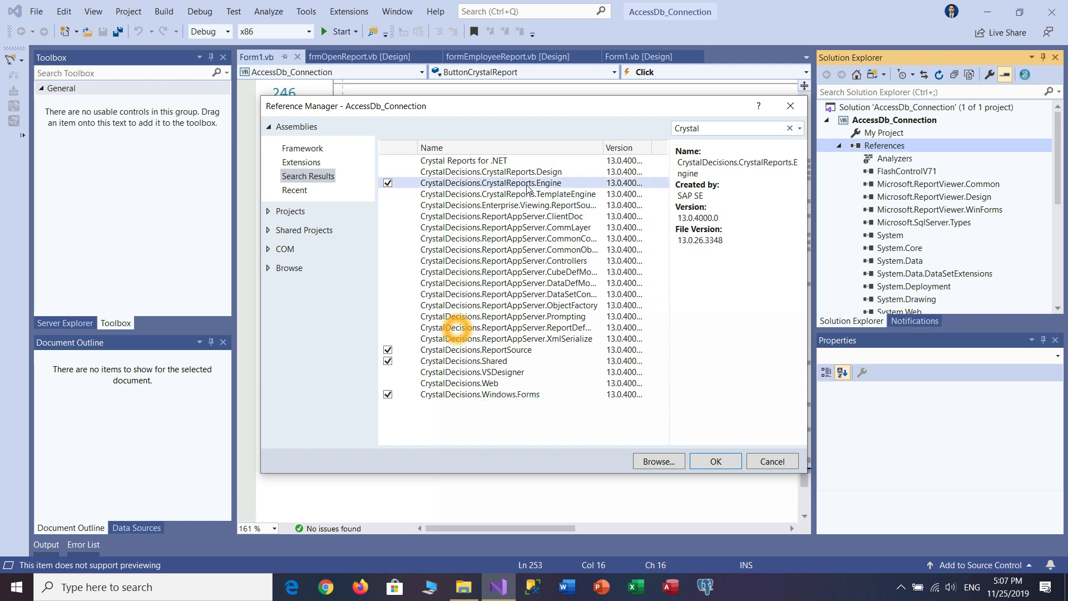
{"action": "left_click", "coordinate": [527, 351]}
{"action": "left_click", "coordinate": [532, 361]}
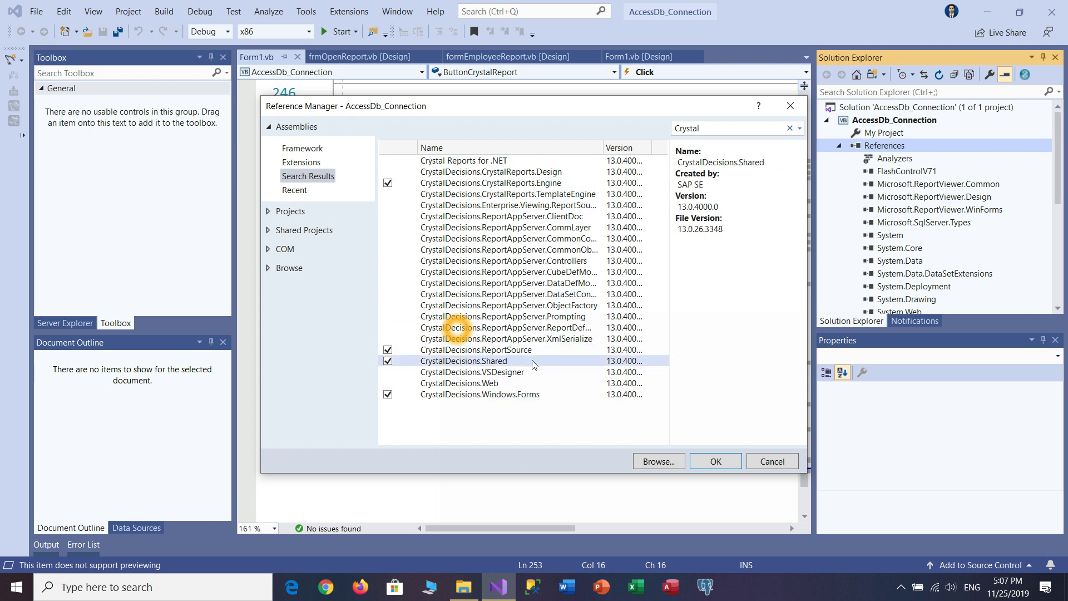
{"action": "left_click", "coordinate": [537, 396]}
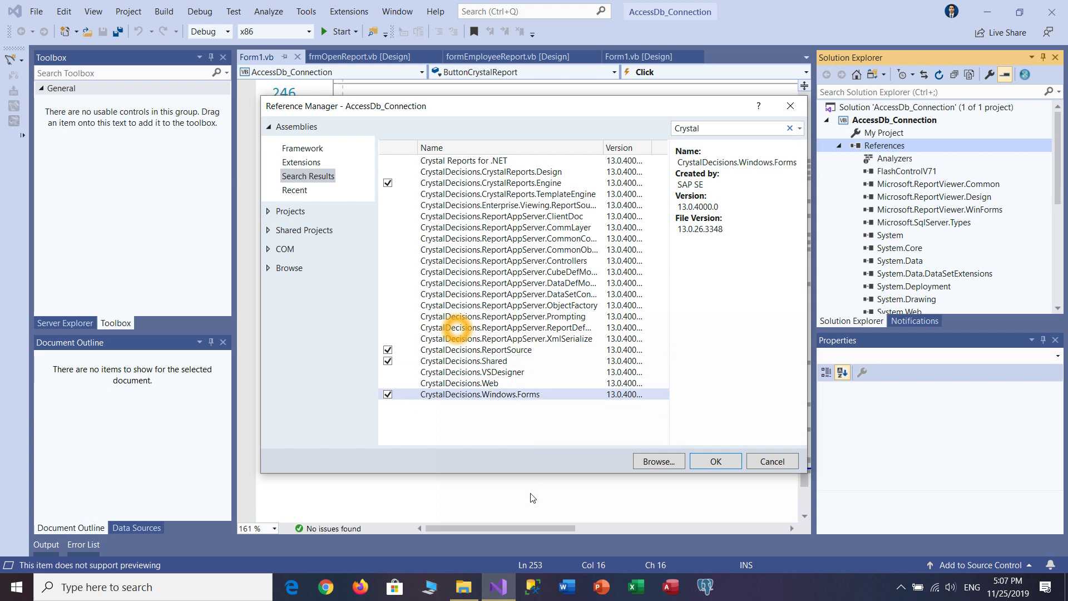
{"action": "left_click", "coordinate": [715, 461]}
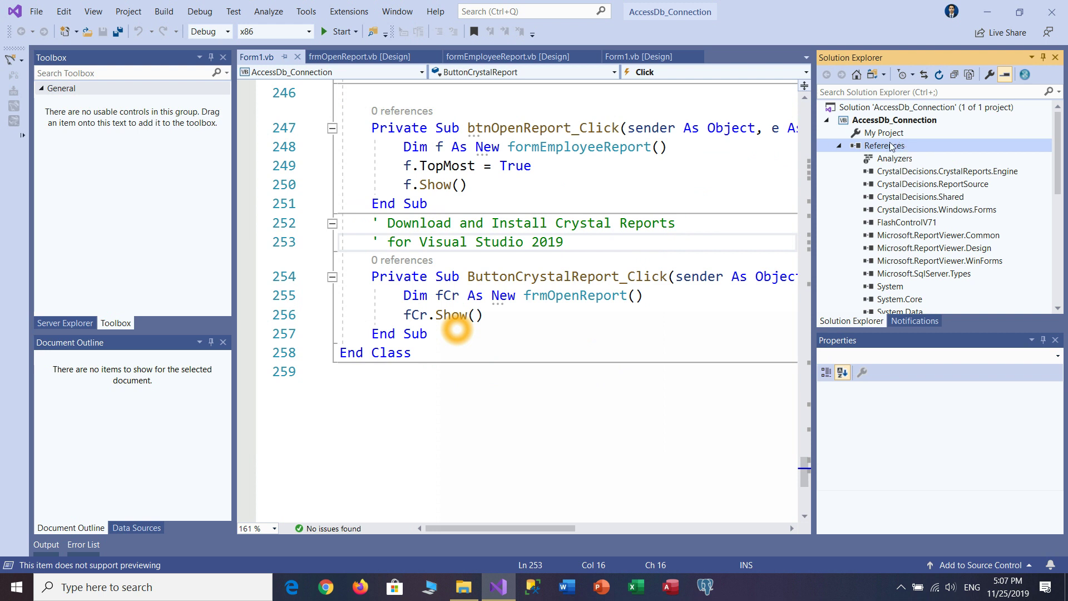
{"action": "left_click", "coordinate": [119, 32]}
- Change the target framework in the AccessDb_Connection project properties to .NET Framework 4.8 and accept the project reload
{"action": "left_click", "coordinate": [127, 14]}
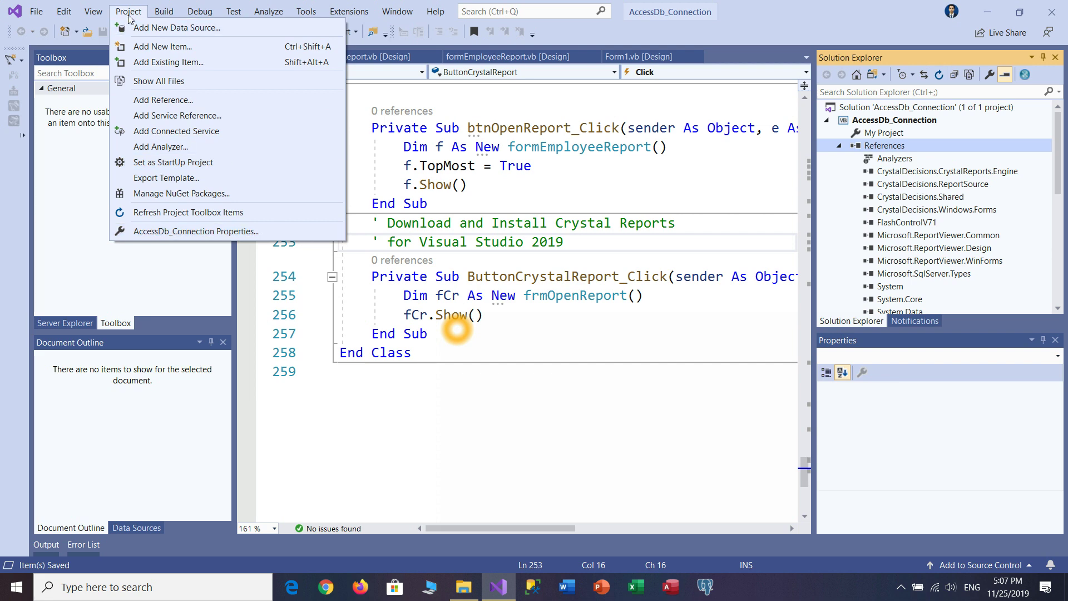
{"action": "left_click", "coordinate": [129, 12]}
{"action": "left_click", "coordinate": [129, 12]}
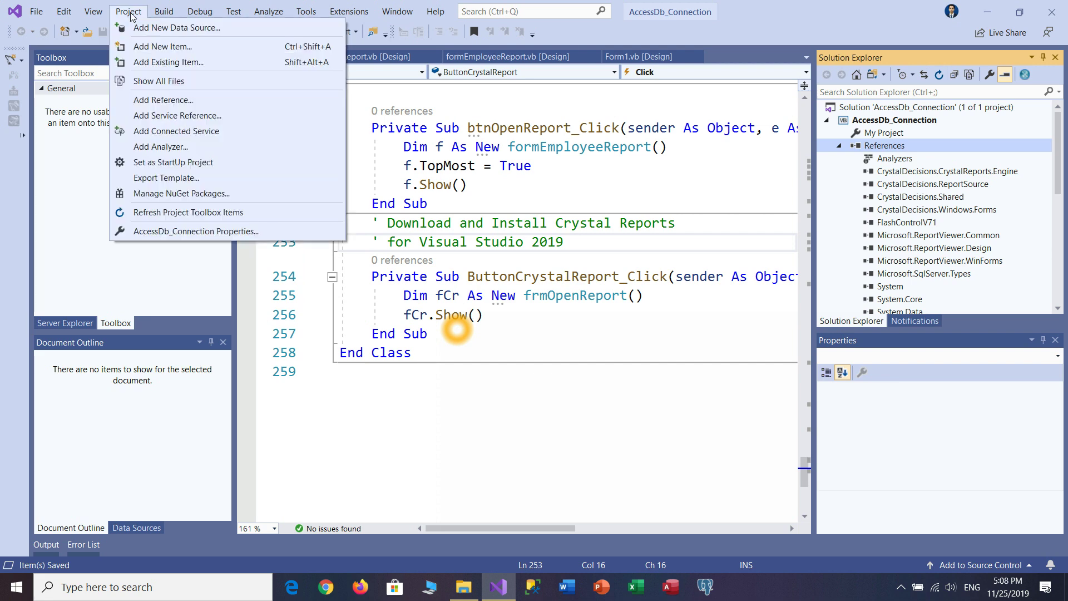
{"action": "left_click", "coordinate": [313, 229]}
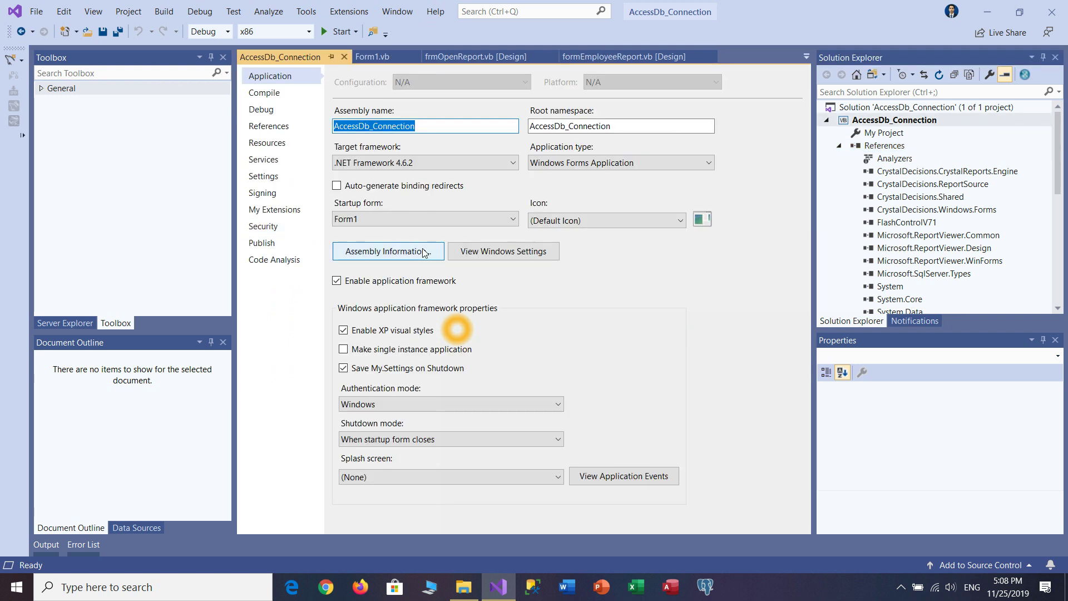
{"action": "left_click", "coordinate": [484, 162]}
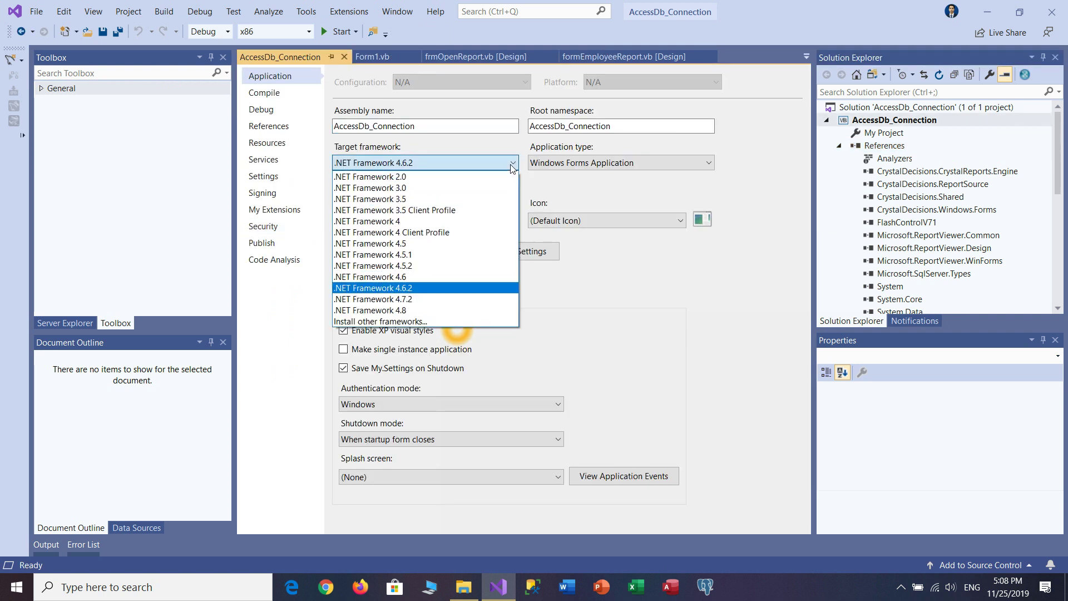
{"action": "left_click", "coordinate": [482, 309]}
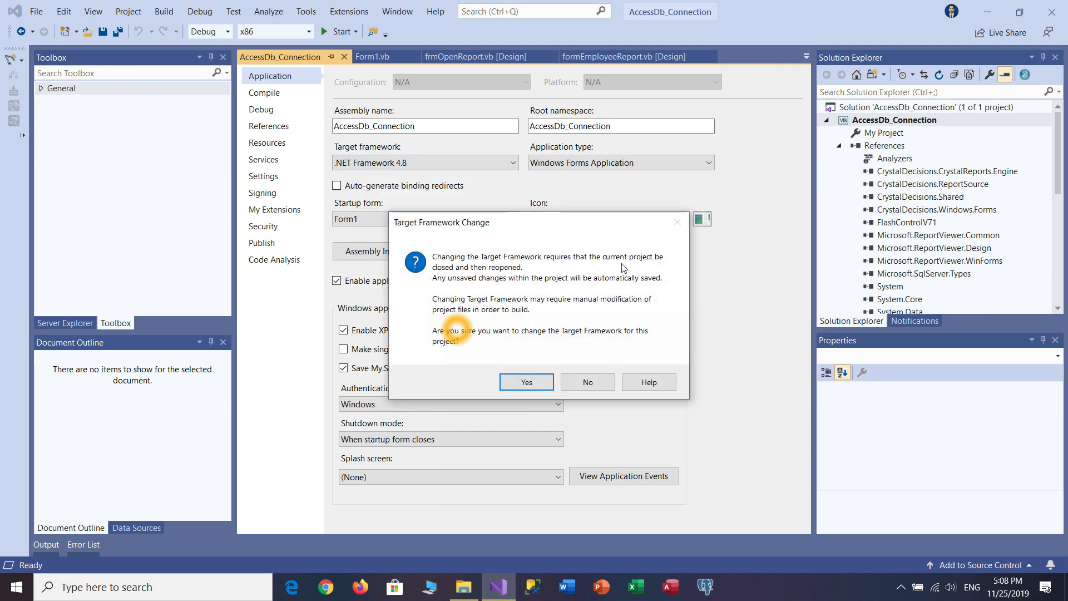
{"action": "left_click", "coordinate": [529, 380]}
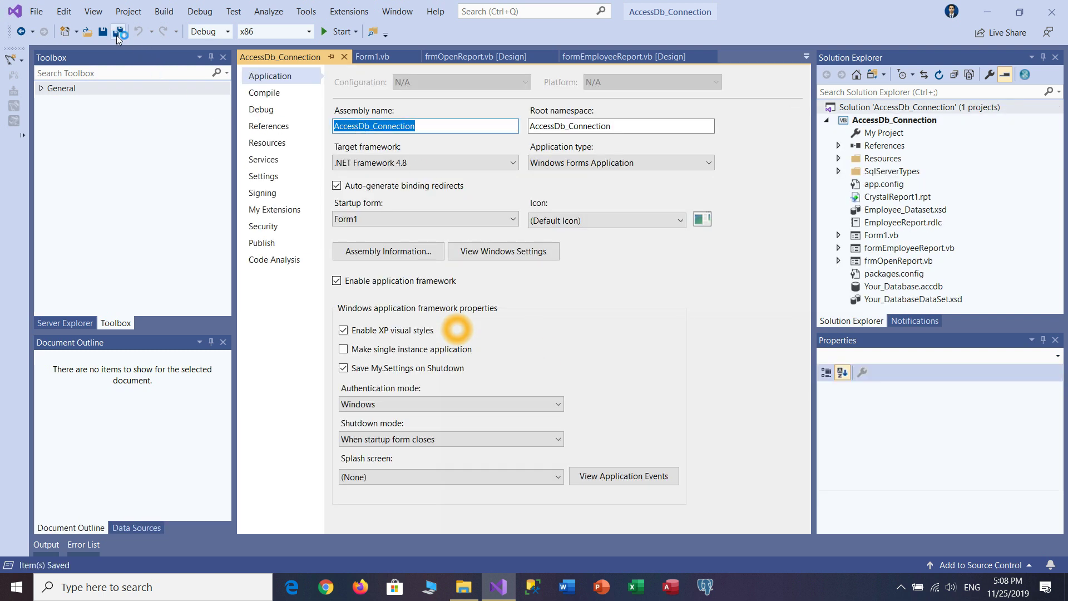
- Insert three blank lines in Form1.vb after the ButtonCrystalReport_Click procedure and place the cursor on the middle one
{"action": "left_click", "coordinate": [359, 58]}
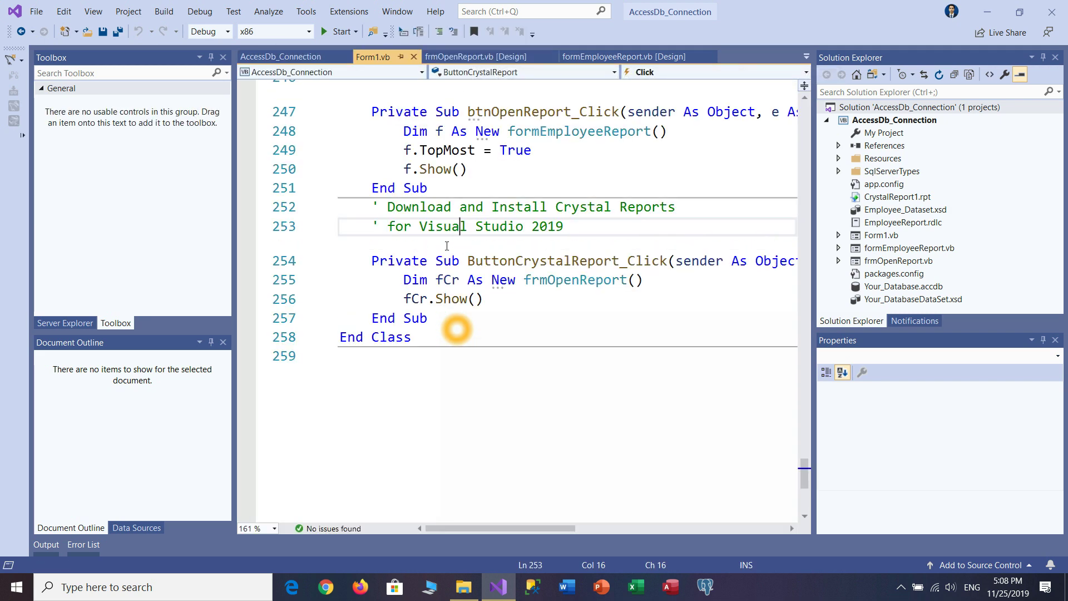
{"action": "left_click", "coordinate": [436, 226]}
{"action": "key", "text": "Down"}
{"action": "key", "text": "Down"}
{"action": "key", "text": "Down"}
{"action": "key", "text": "Down"}
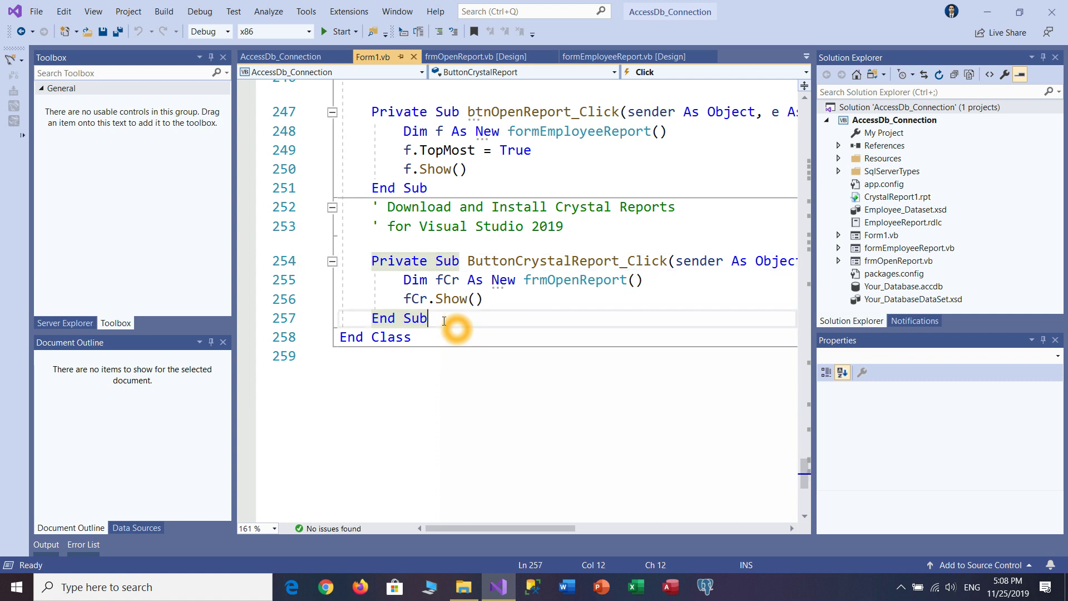
{"action": "key", "text": "Return"}
{"action": "key", "text": "Return"}
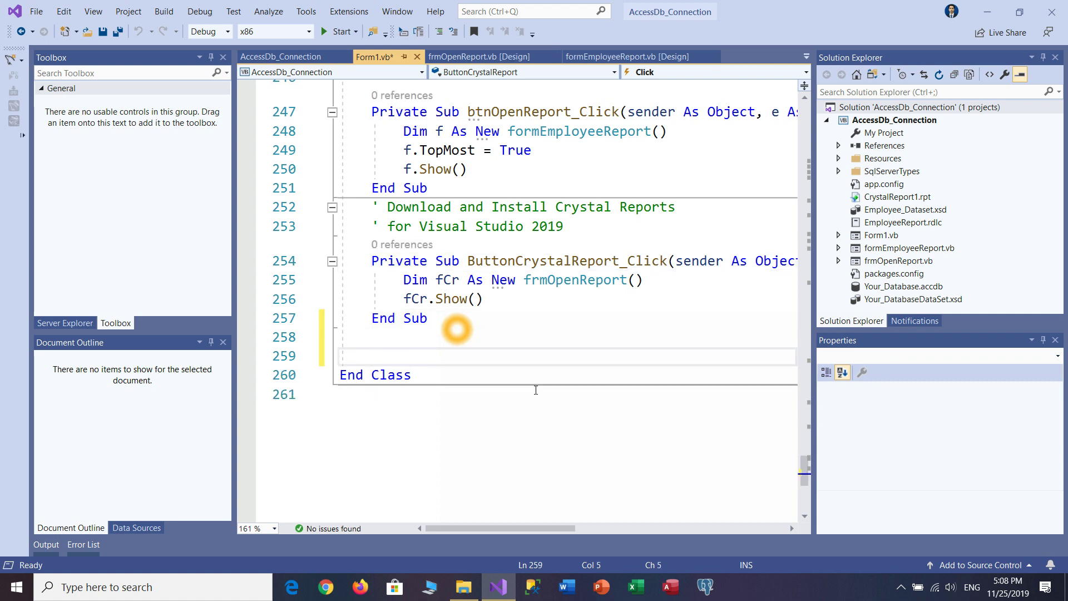
{"action": "key", "text": "Return"}
{"action": "key", "text": "Up"}
- Add the comment "' Please don't forget to backup your database." below the ButtonCrystalReport_Click procedure in Form1.vb
{"action": "type", "text": "' Please"}
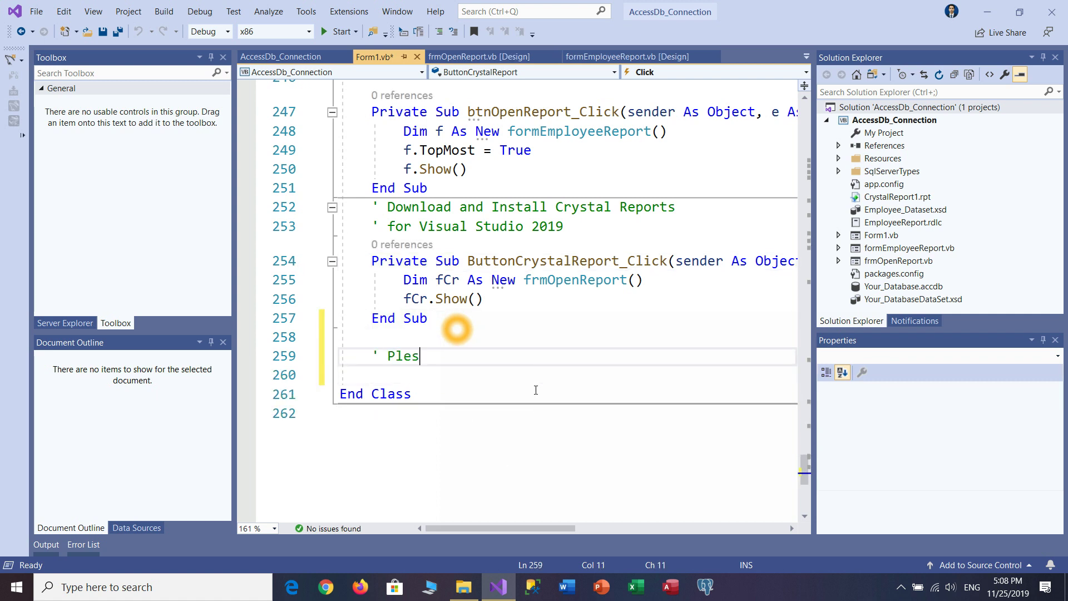
{"action": "key", "text": "BackSpace"}
{"action": "key", "text": "BackSpace"}
{"action": "type", "text": "ase don't forg"}
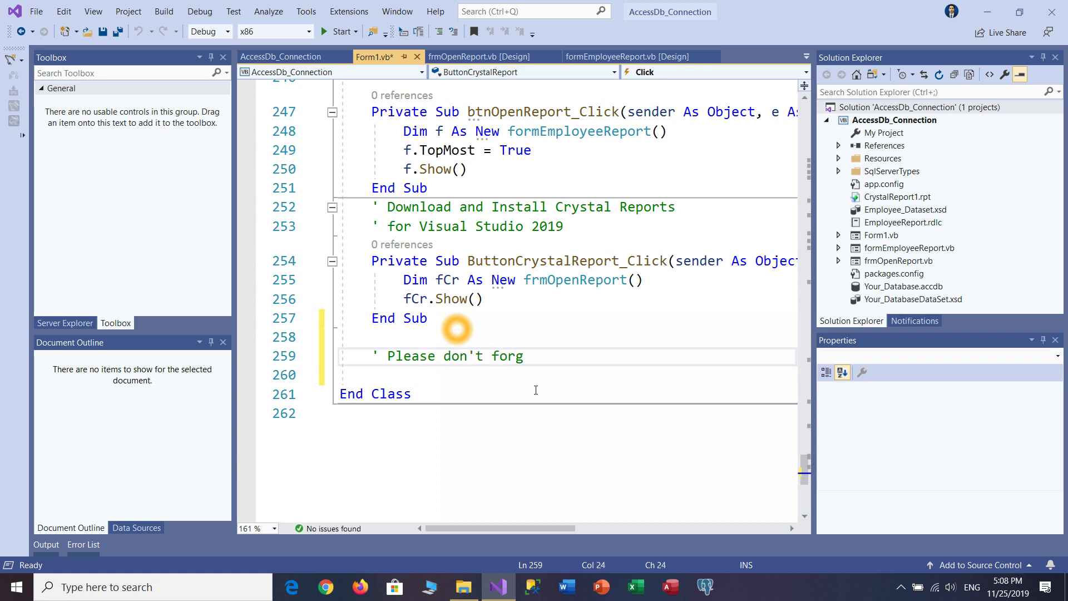
{"action": "type", "text": "et to backup you"}
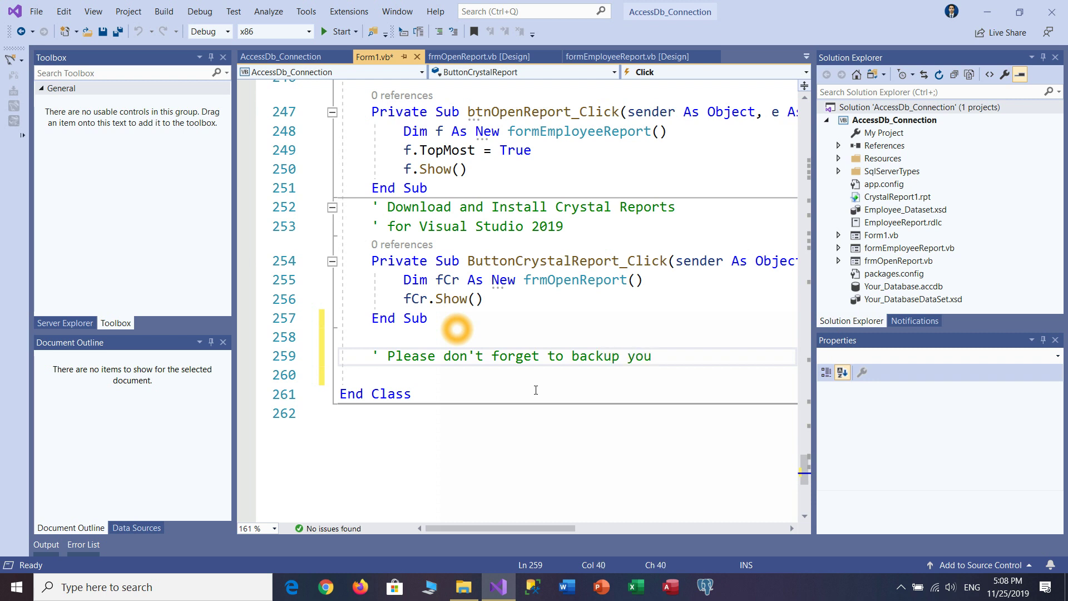
{"action": "type", "text": "r database."}
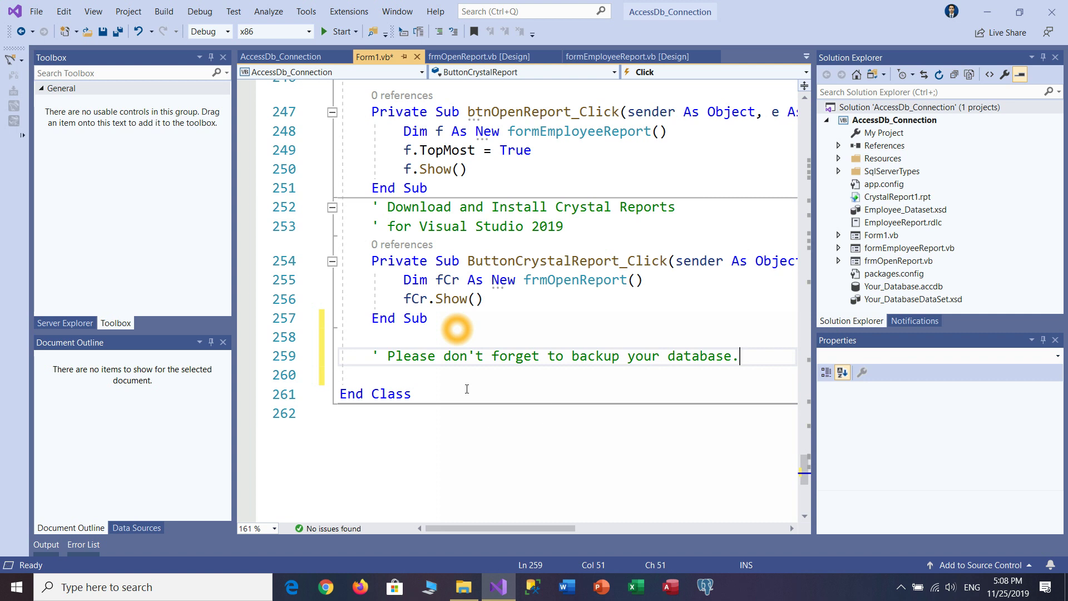
{"action": "left_click", "coordinate": [517, 376]}
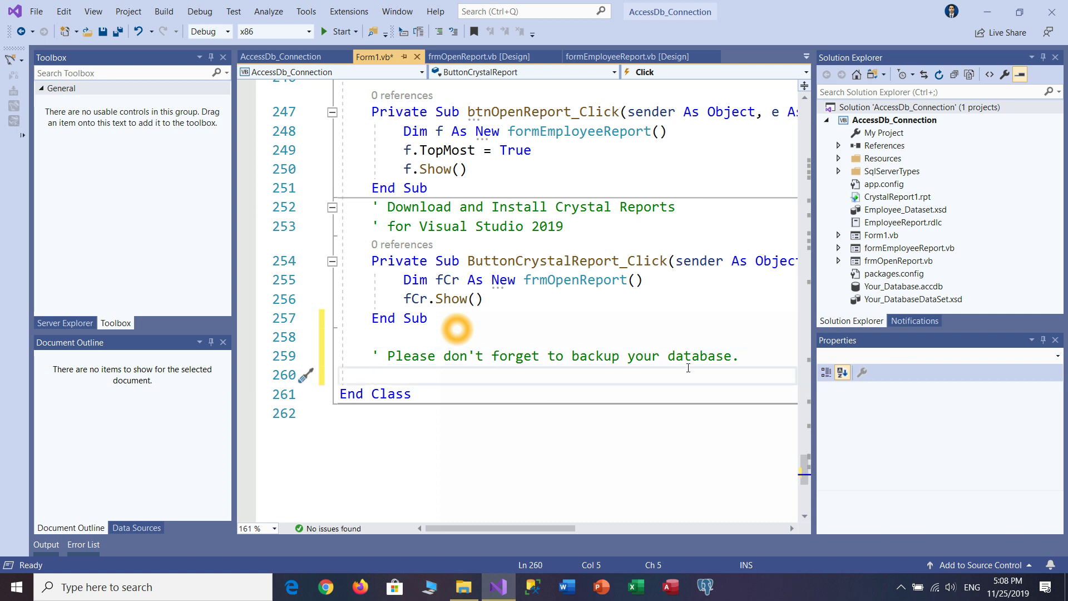
- Open the AccessDb_Connection project folder in File Explorer, locate Your_Database.accdb in bin\Debug, and close the window
{"action": "left_click", "coordinate": [904, 122]}
{"action": "right_click", "coordinate": [903, 126]}
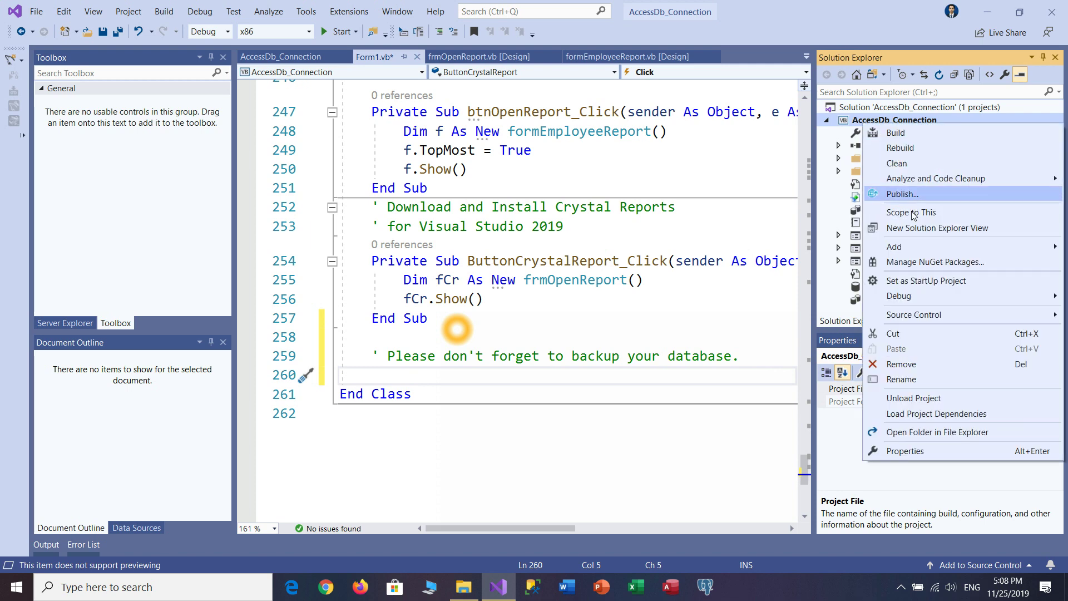
{"action": "left_click", "coordinate": [944, 433]}
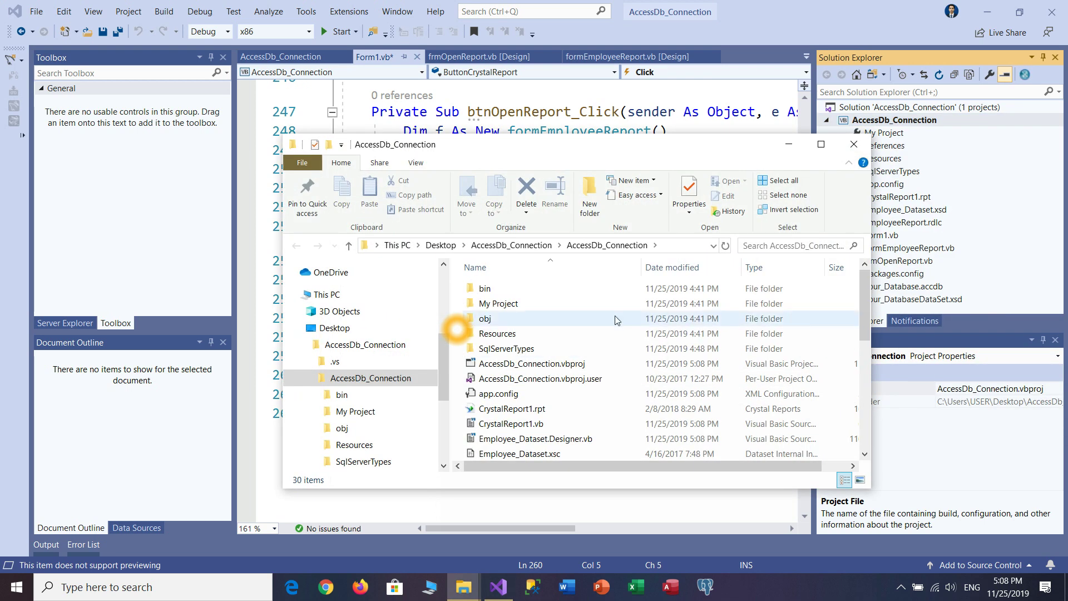
{"action": "double_click", "coordinate": [495, 289]}
{"action": "double_click", "coordinate": [492, 289]}
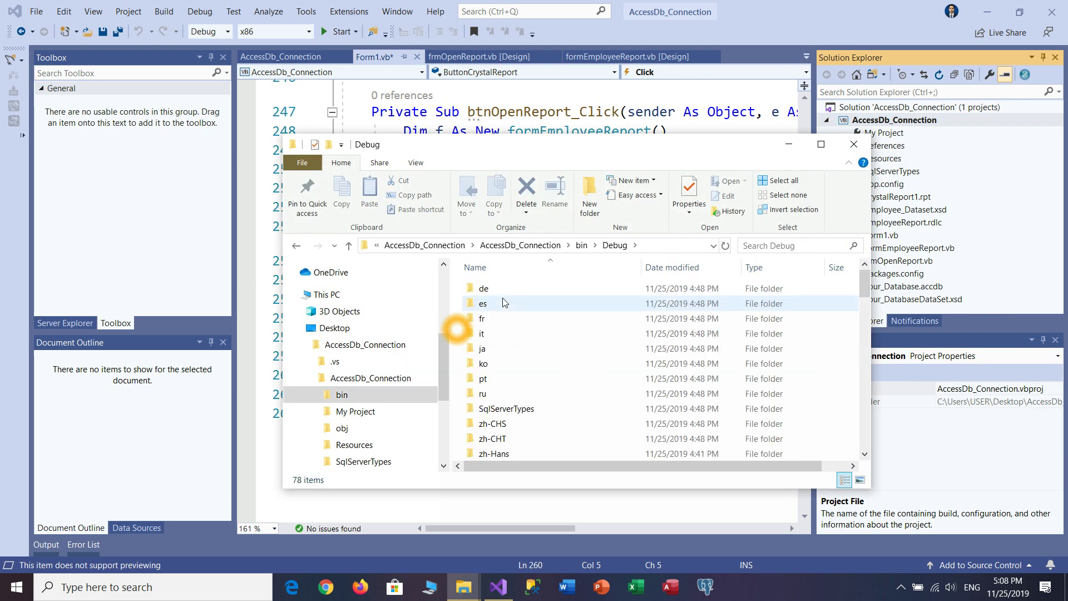
{"action": "scroll", "coordinate": [523, 389], "scroll_direction": "down", "scroll_amount": 20}
{"action": "scroll", "coordinate": [525, 407], "scroll_direction": "down", "scroll_amount": 2}
{"action": "left_click", "coordinate": [515, 452]}
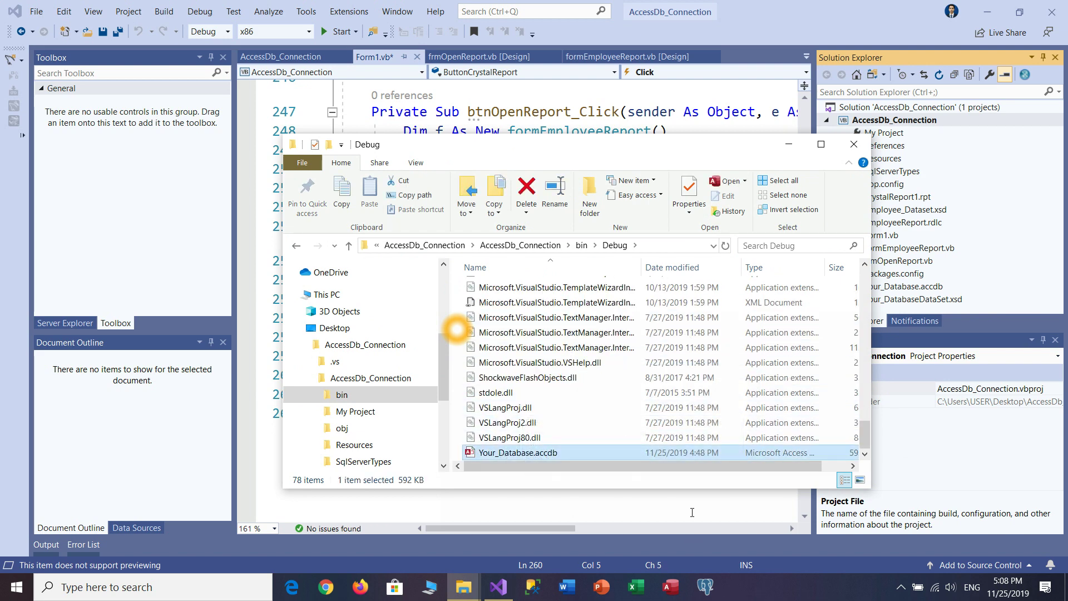
{"action": "left_click", "coordinate": [854, 145]}
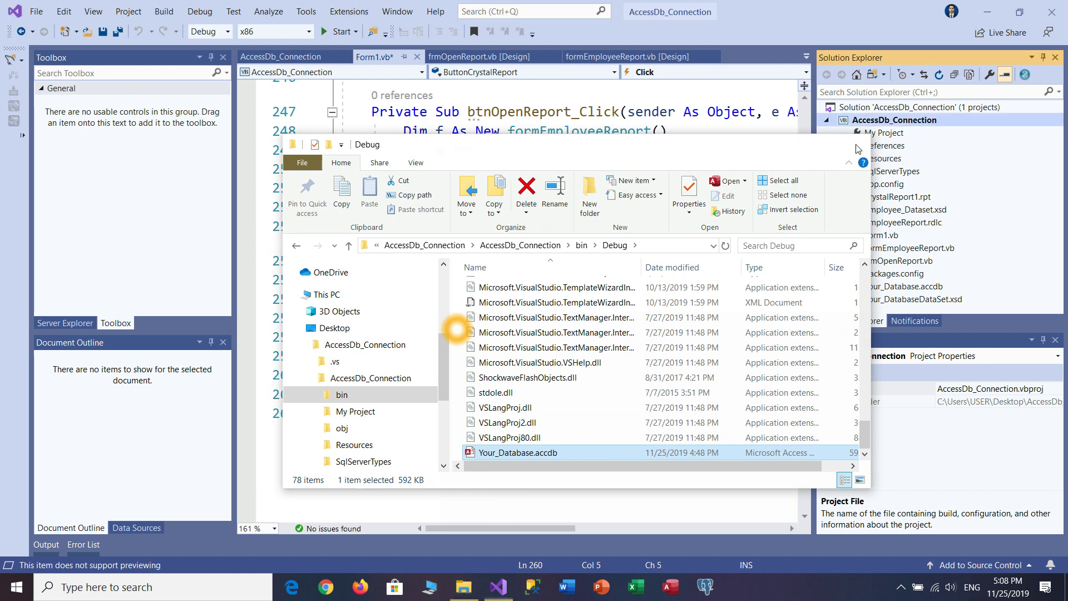
- Review the backup reminder comment and save Form1.vb
{"action": "left_click_drag", "start_coordinate": [388, 354], "coordinate": [739, 356]}
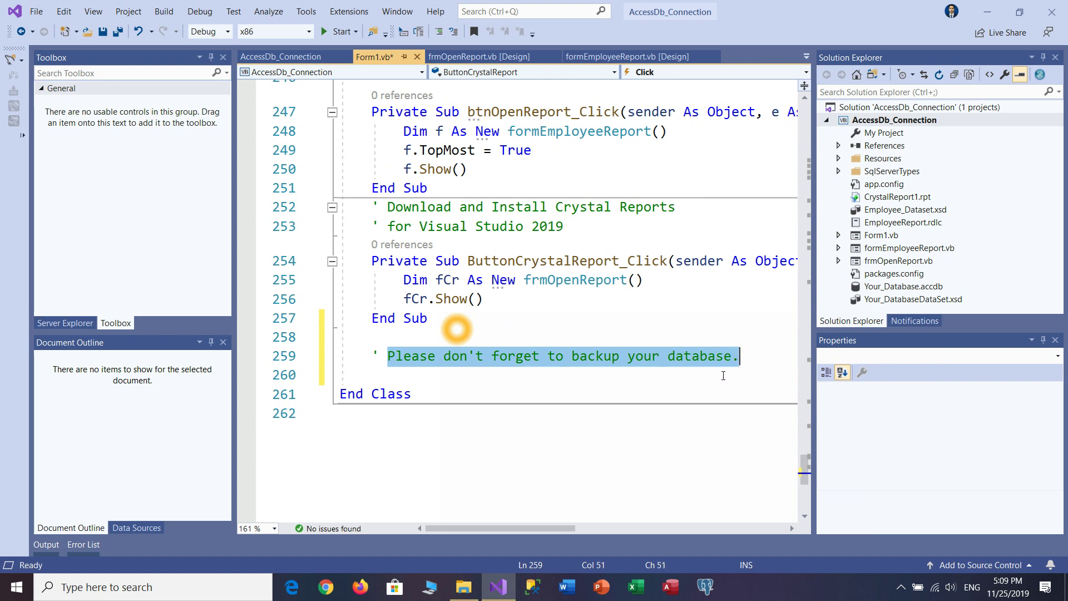
{"action": "left_click", "coordinate": [467, 383]}
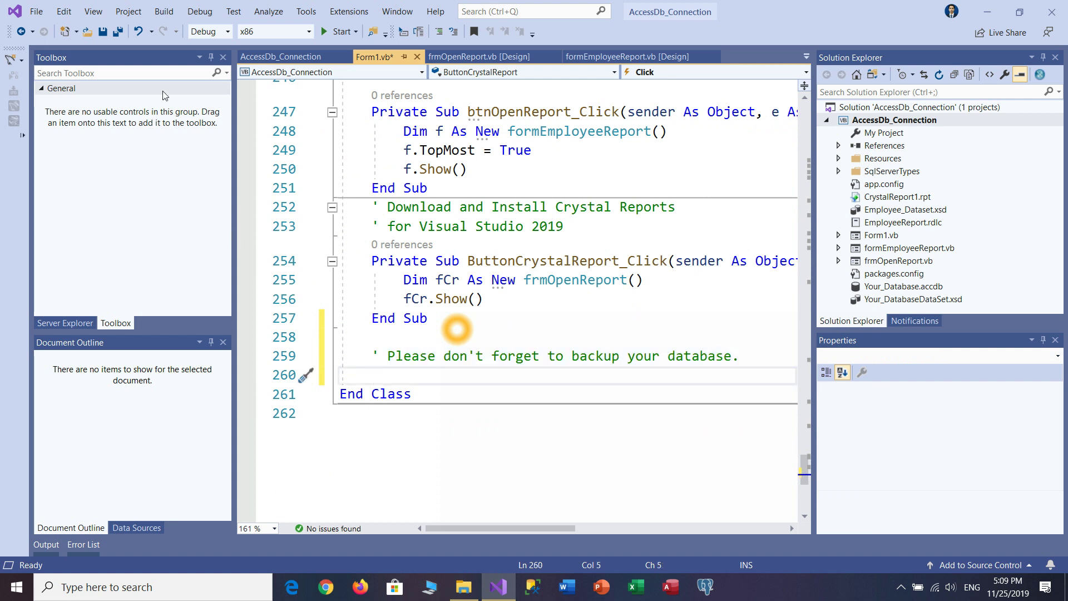
{"action": "key", "text": "ctrl+s"}
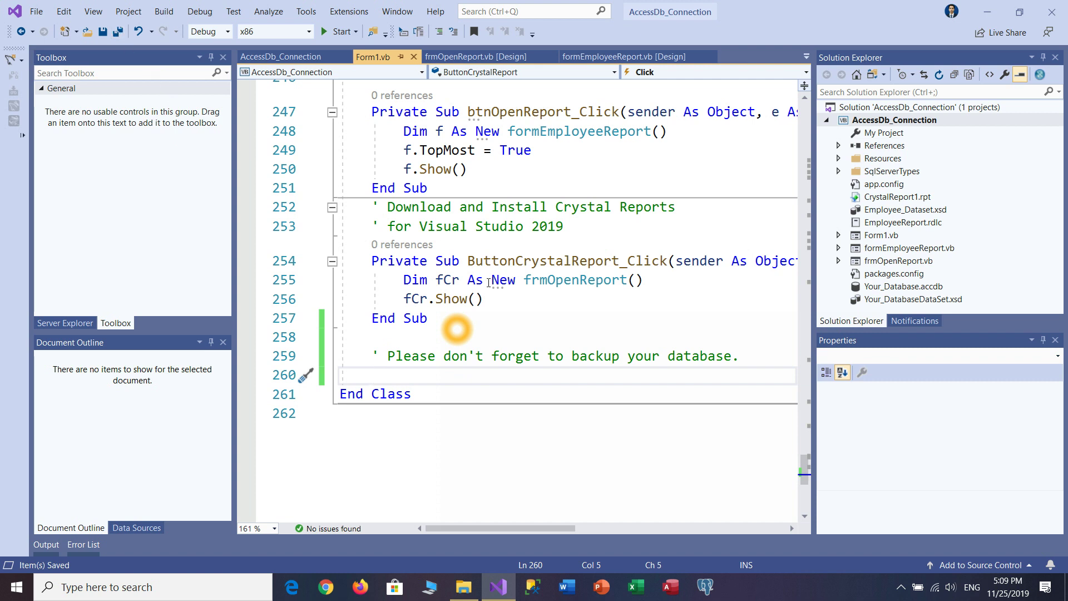
- Open CrystalReport1.rpt in the report designer
{"action": "left_click", "coordinate": [897, 199]}
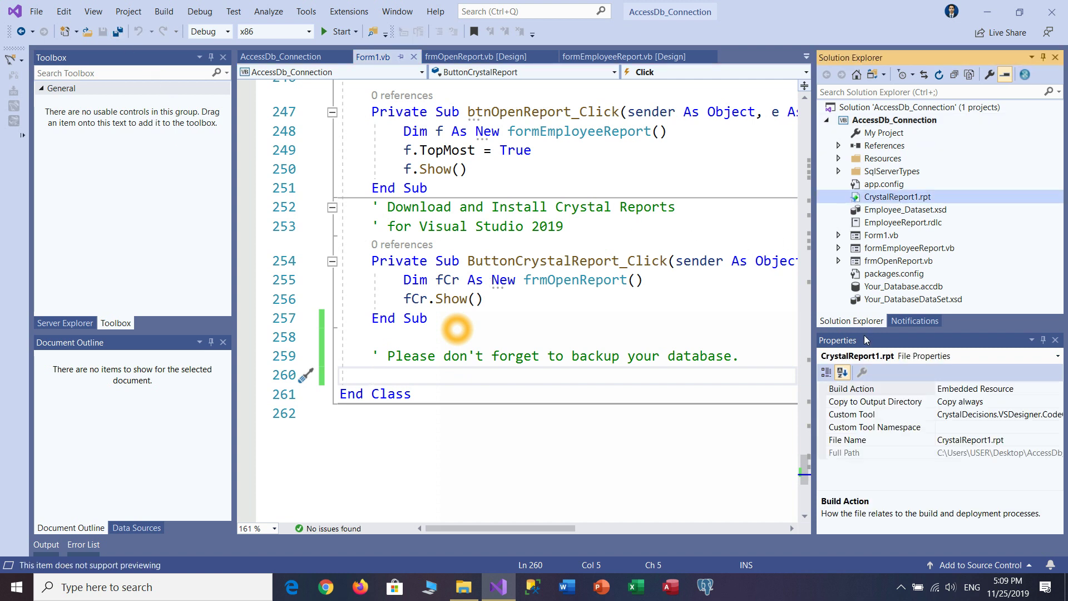
{"action": "double_click", "coordinate": [859, 195]}
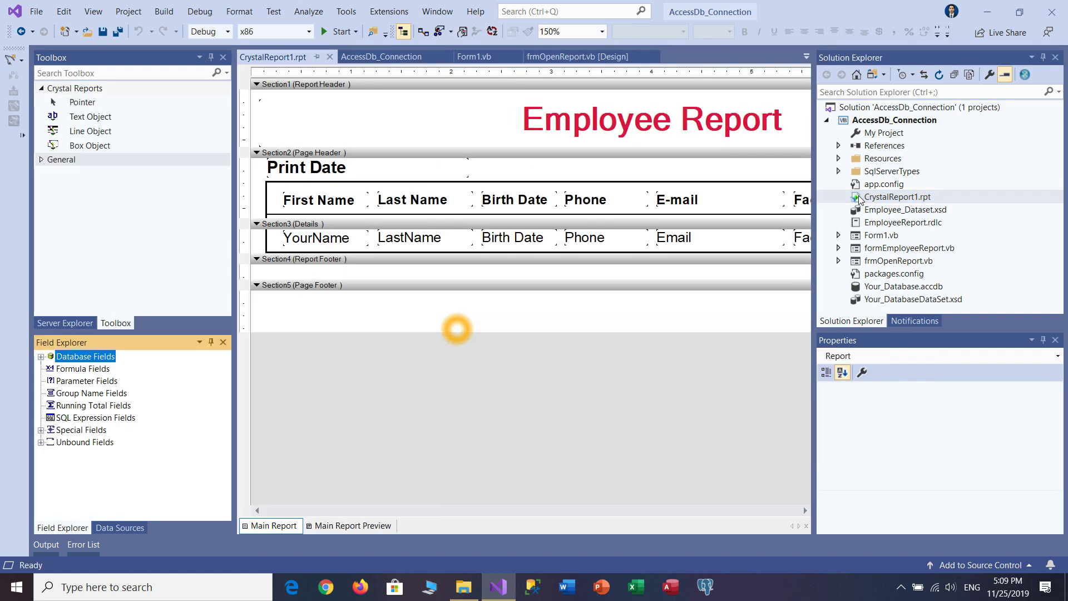
{"action": "left_click", "coordinate": [522, 314]}
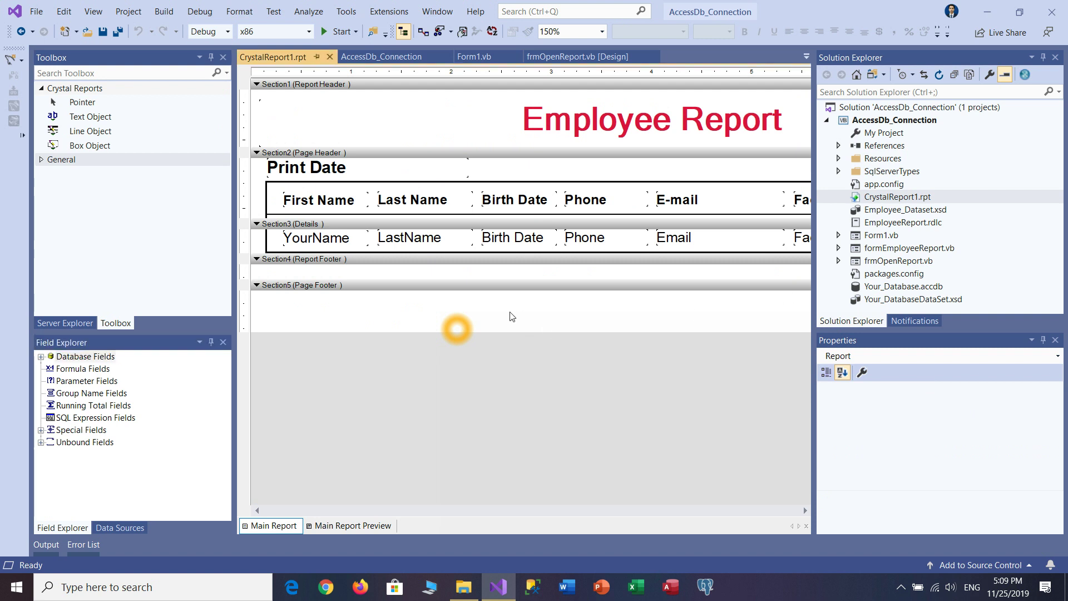
- Inspect the report's current data source in Set Datasource Location and close the dialog
{"action": "right_click", "coordinate": [511, 316]}
{"action": "mouse_move", "coordinate": [519, 338]}
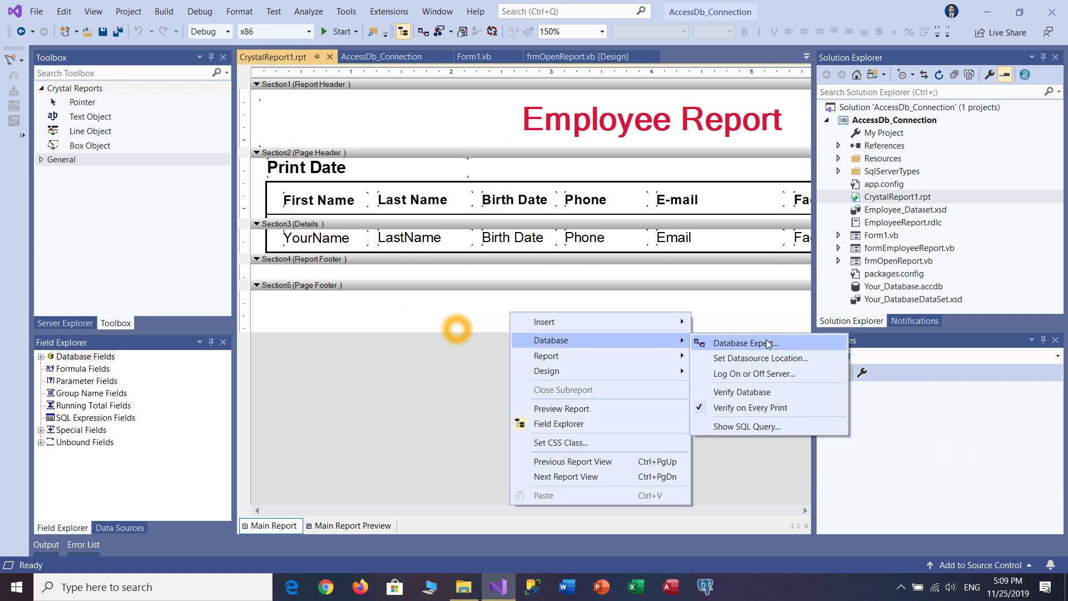
{"action": "left_click", "coordinate": [825, 358]}
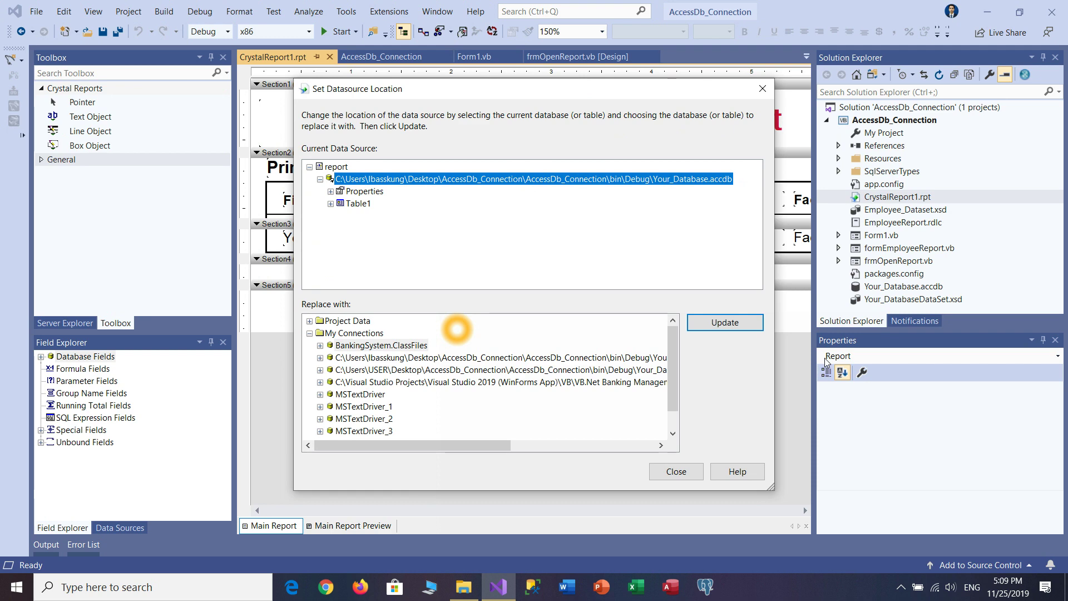
{"action": "left_click", "coordinate": [763, 89]}
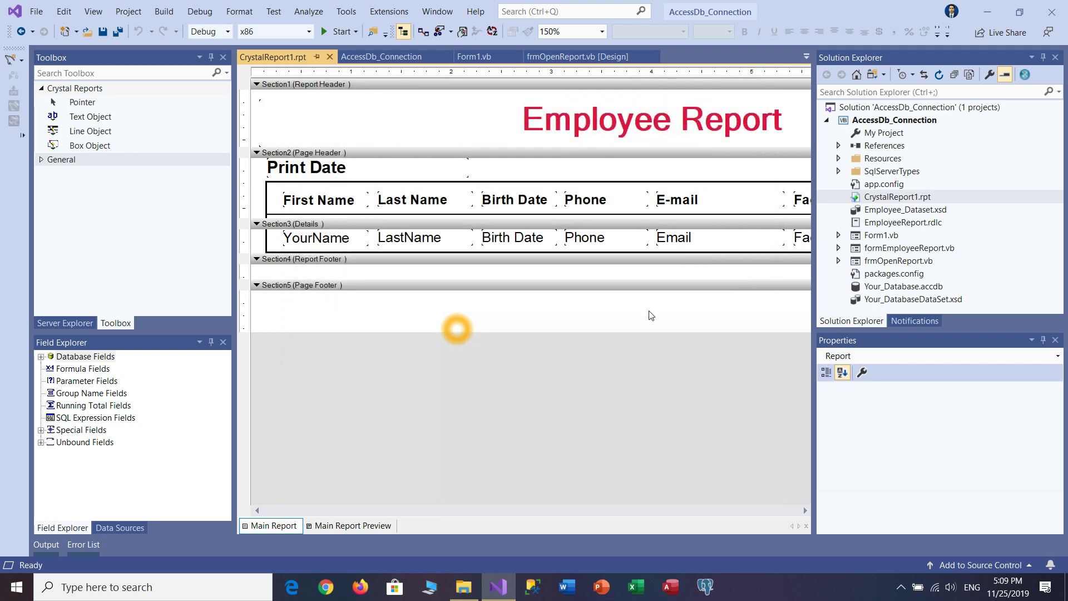
- Start verifying the report's database and choose Your_Database.accdb from the project's bin\Debug folder on the Desktop as the data source
{"action": "right_click", "coordinate": [647, 319]}
{"action": "mouse_move", "coordinate": [690, 346]}
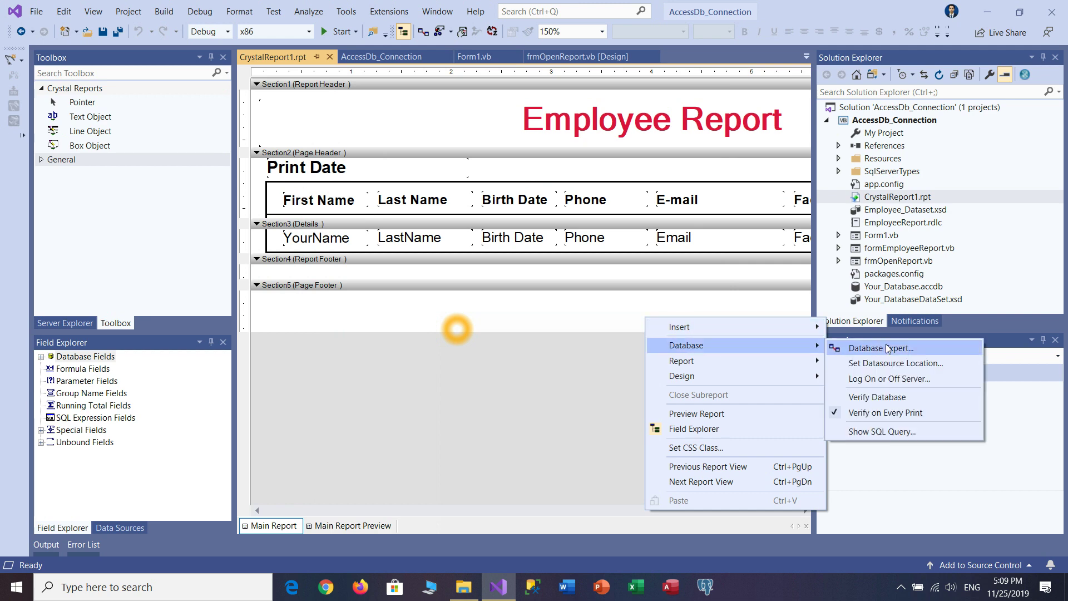
{"action": "left_click", "coordinate": [949, 397]}
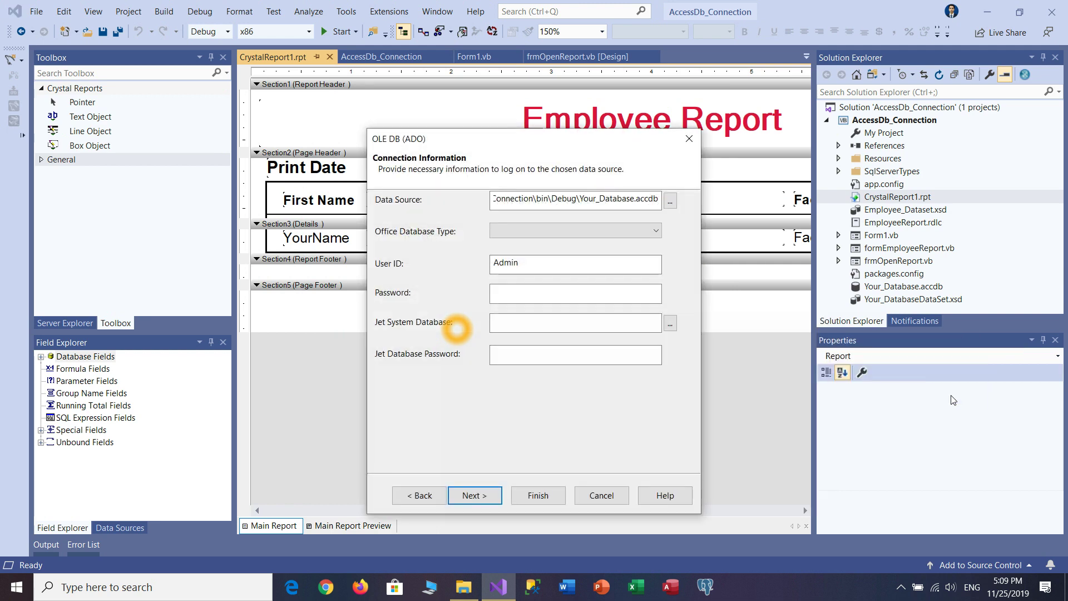
{"action": "left_click", "coordinate": [670, 202]}
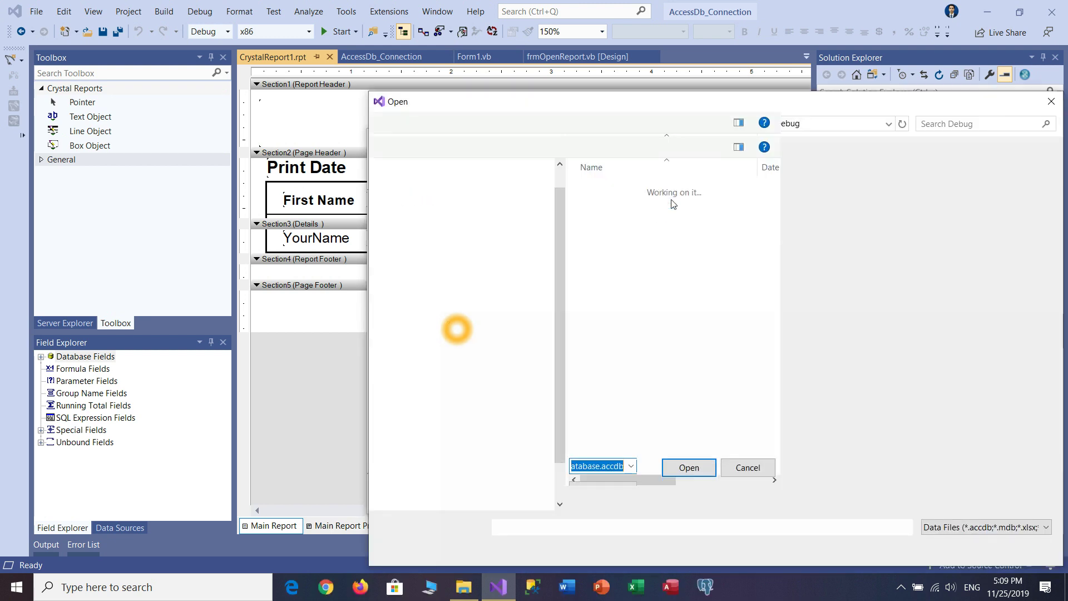
{"action": "left_click", "coordinate": [421, 378]}
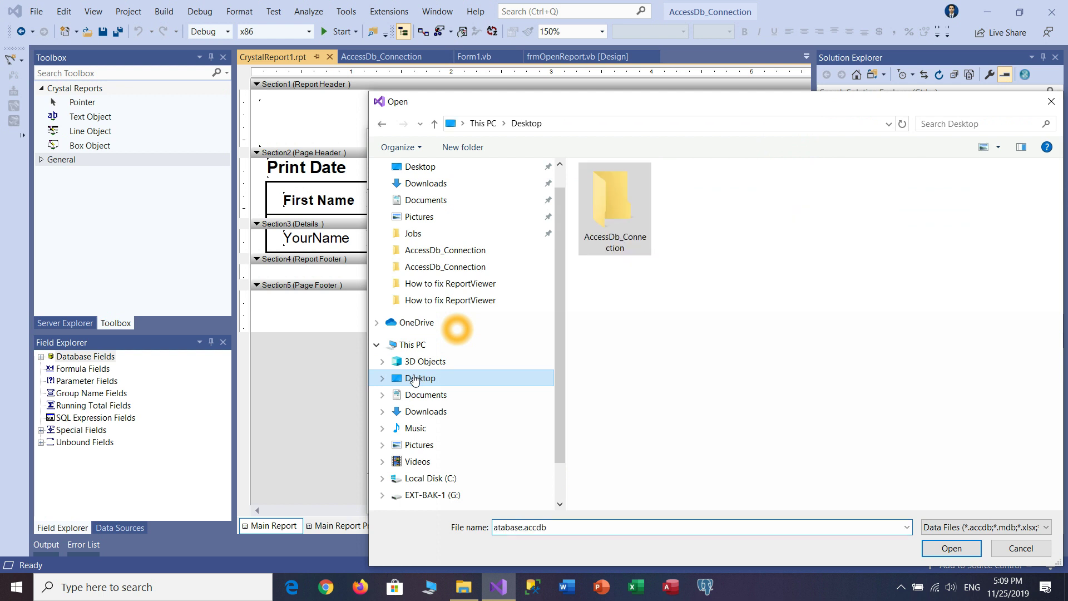
{"action": "double_click", "coordinate": [613, 208]}
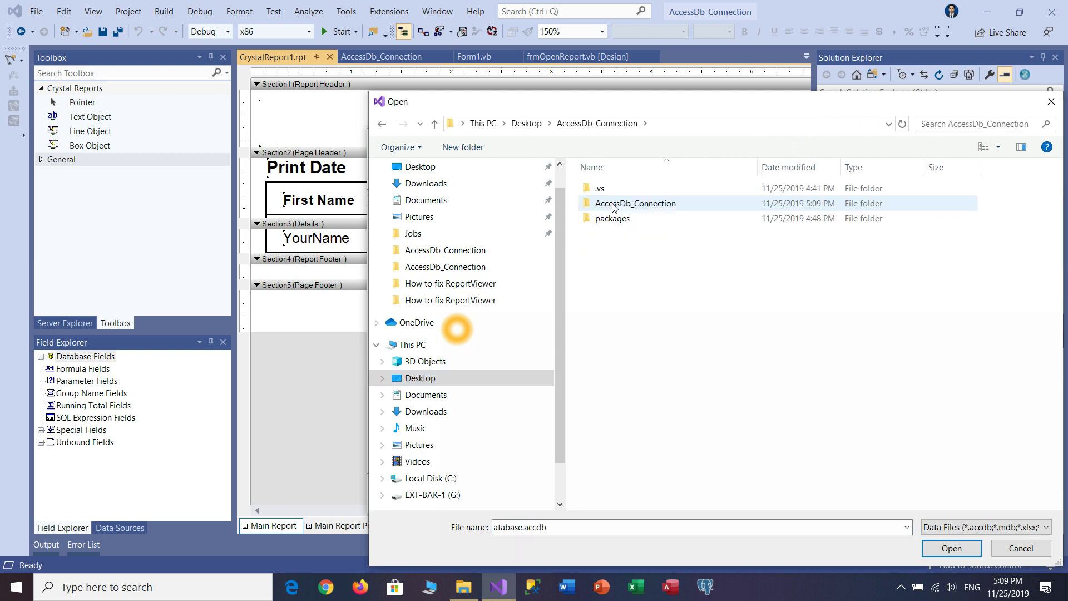
{"action": "double_click", "coordinate": [614, 208]}
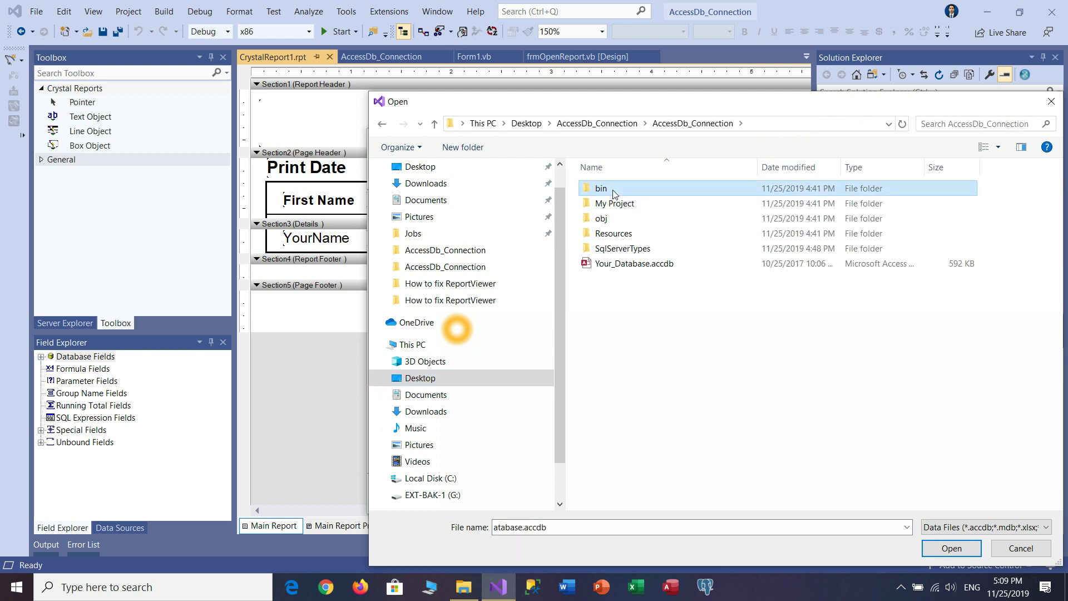
{"action": "double_click", "coordinate": [614, 192]}
{"action": "double_click", "coordinate": [614, 192]}
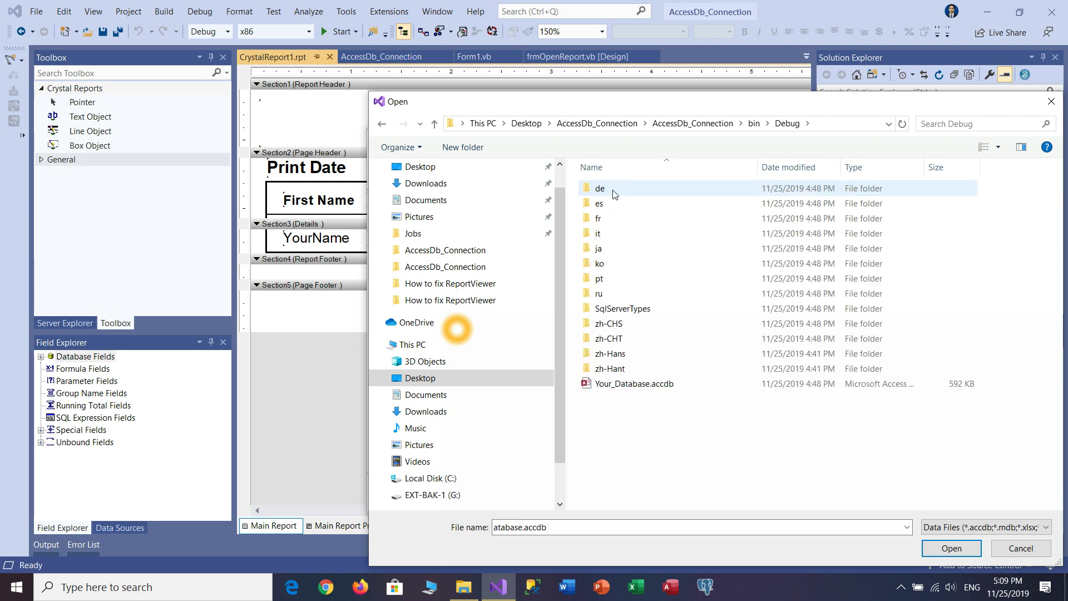
{"action": "left_click", "coordinate": [586, 384]}
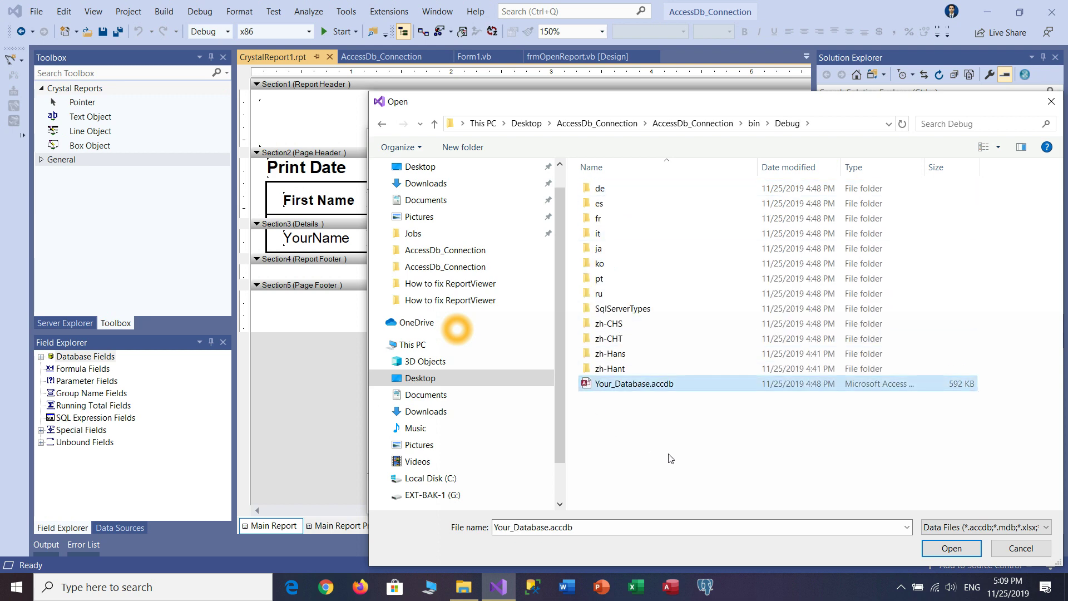
{"action": "left_click", "coordinate": [953, 548]}
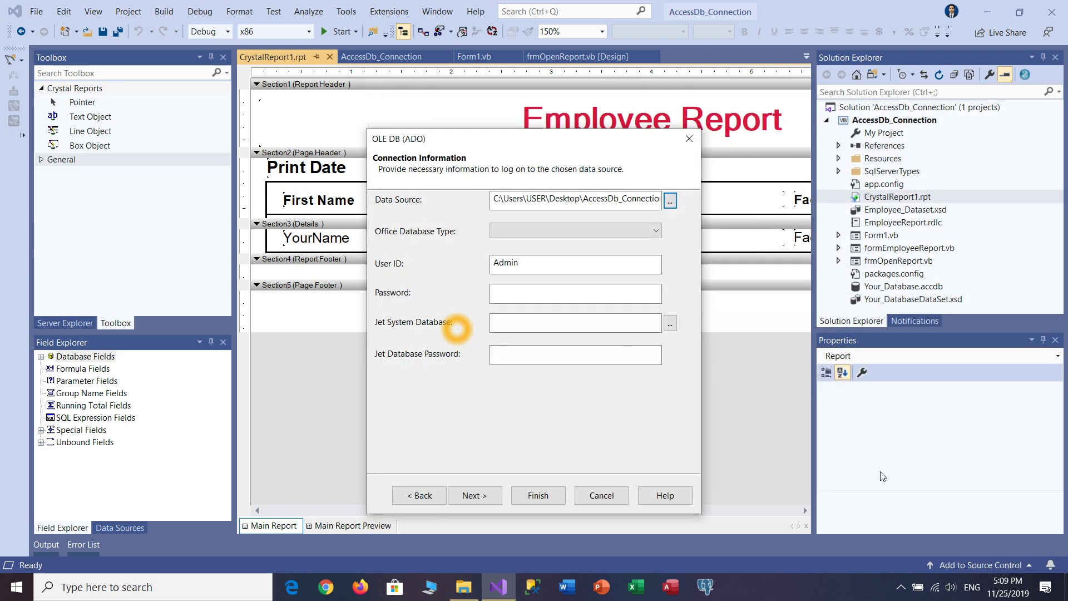
- Set the Office database type to Access, finish the database verification, and save all files
{"action": "left_click", "coordinate": [617, 231]}
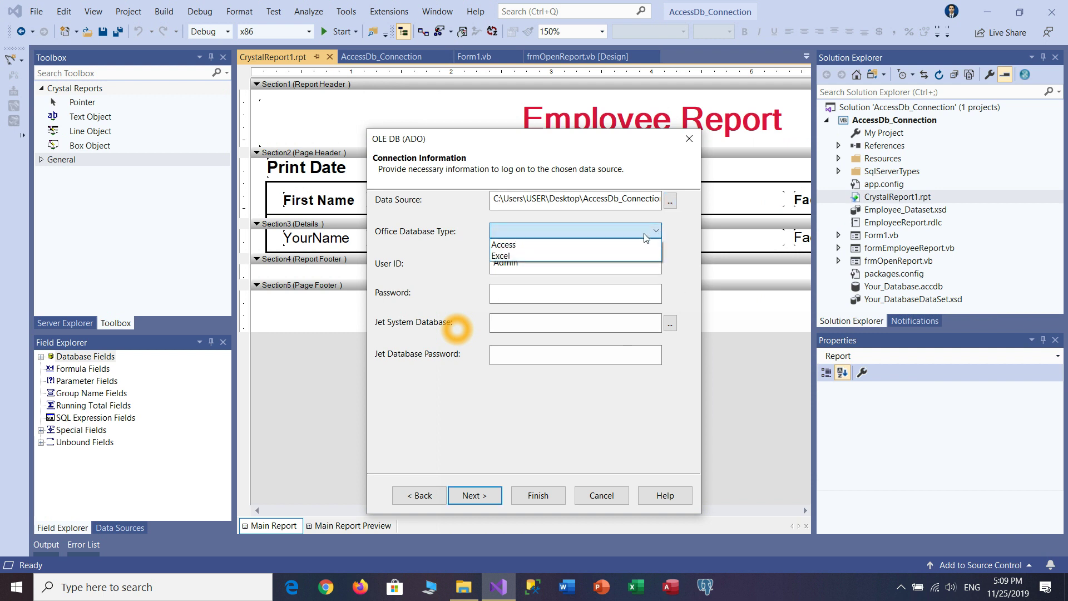
{"action": "left_click", "coordinate": [616, 244]}
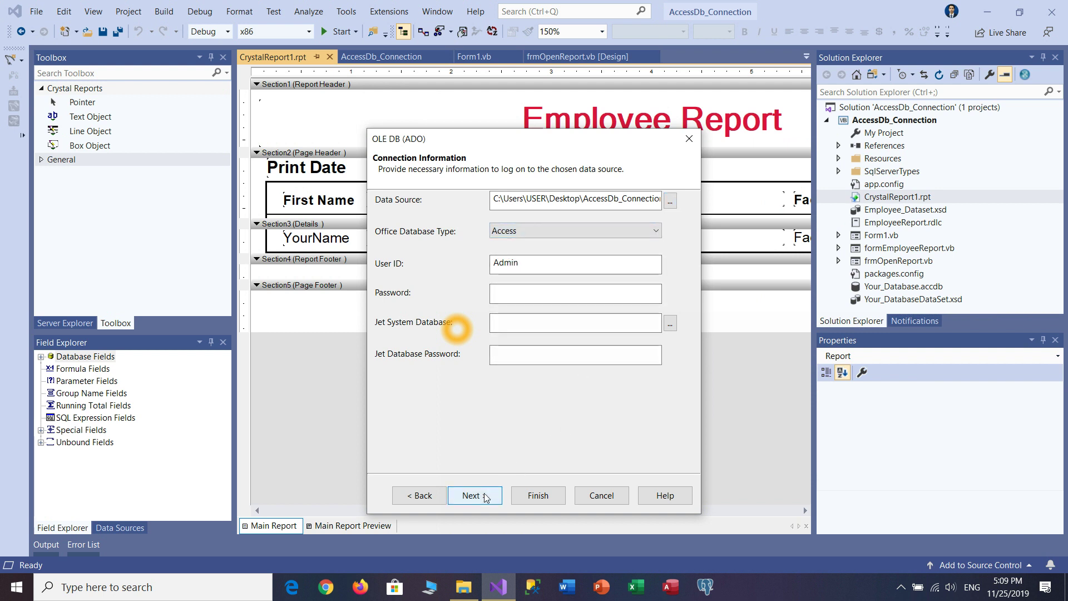
{"action": "left_click", "coordinate": [535, 495]}
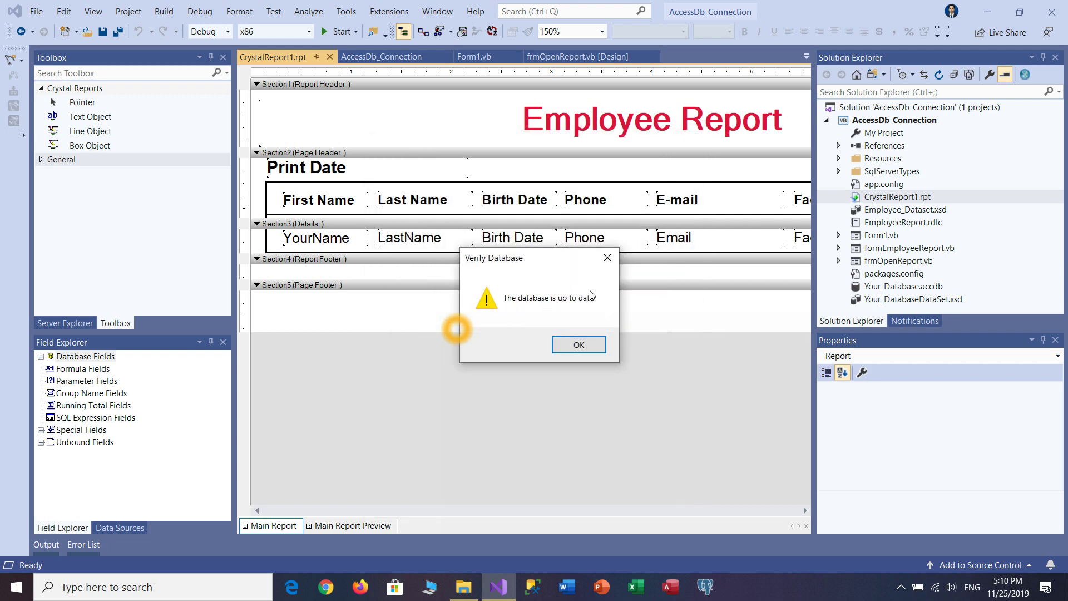
{"action": "left_click", "coordinate": [585, 354]}
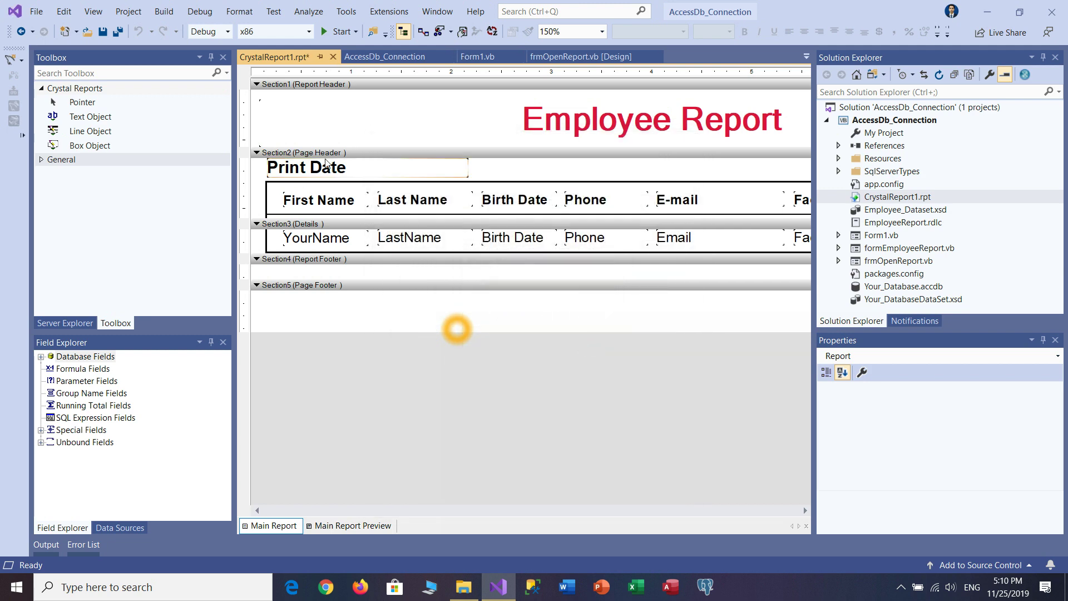
{"action": "left_click", "coordinate": [117, 31]}
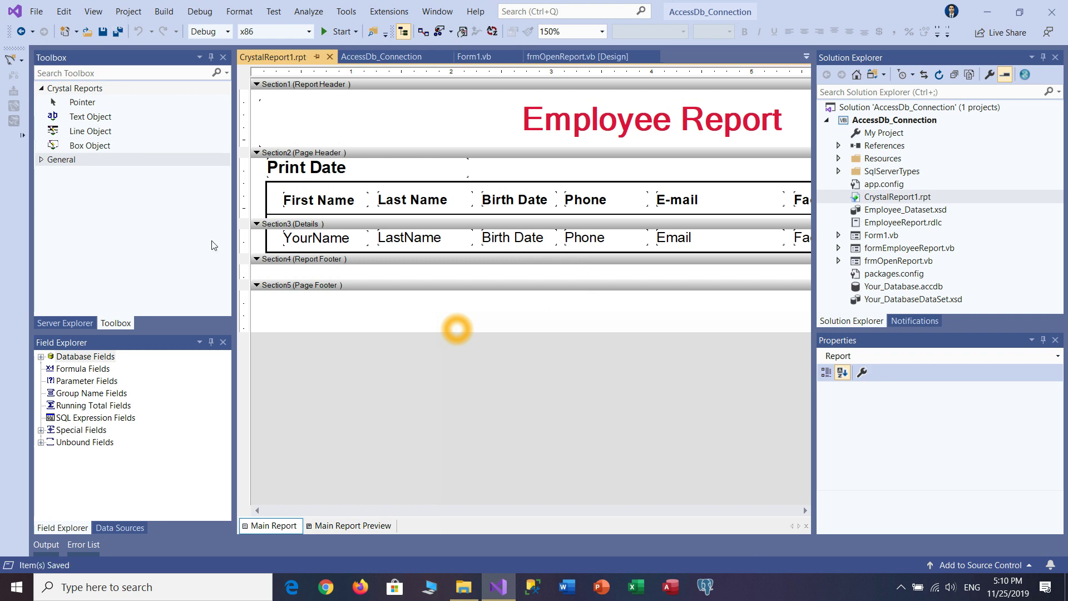
- Rebuild the solution and check the rebuild result in the build output
{"action": "left_click", "coordinate": [118, 12]}
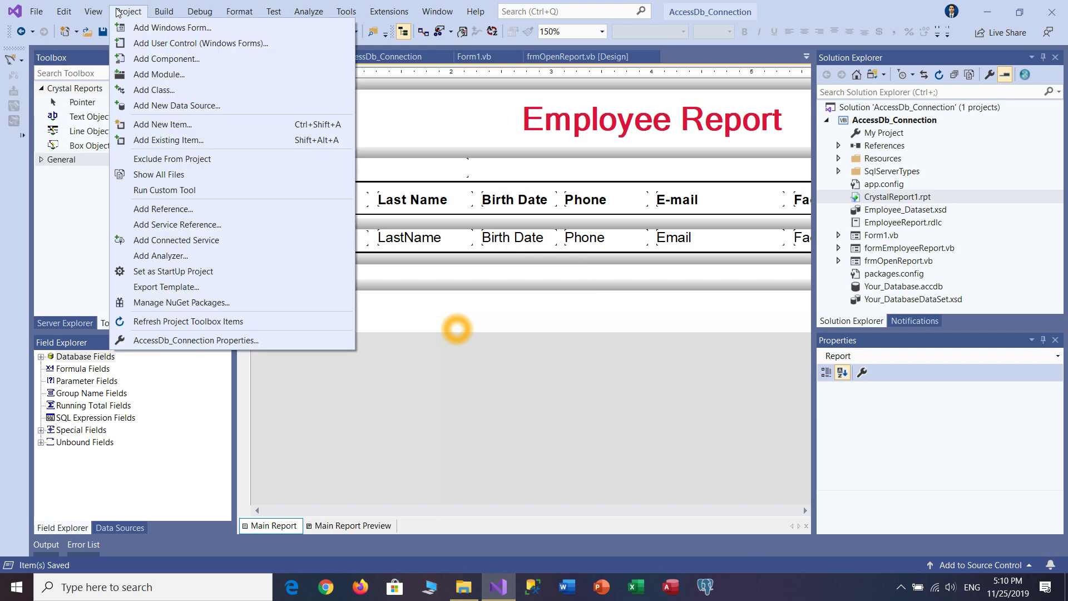
{"action": "mouse_move", "coordinate": [173, 12]}
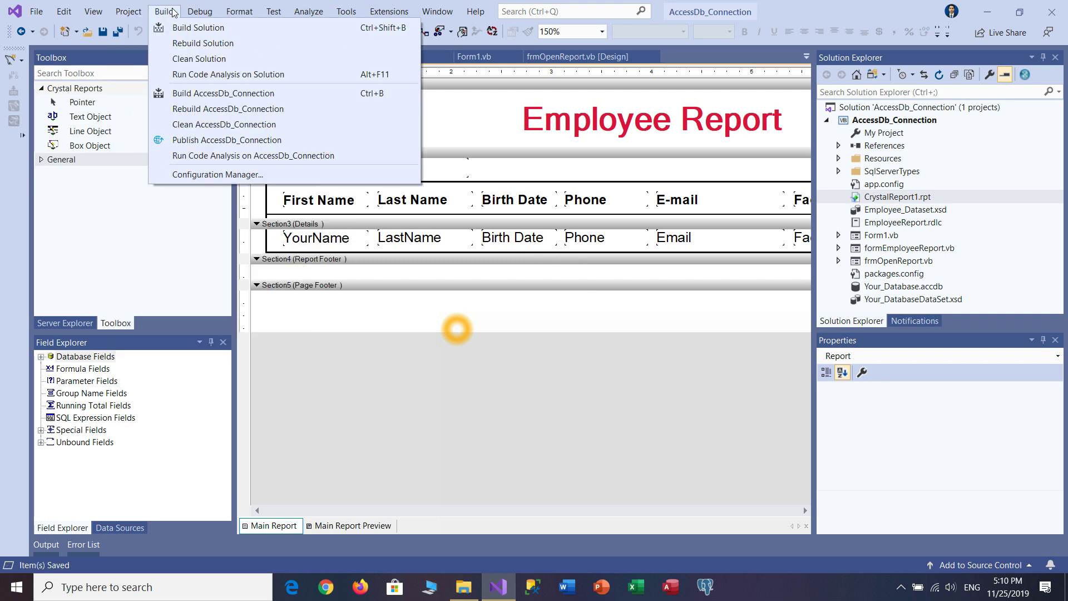
{"action": "left_click", "coordinate": [281, 42]}
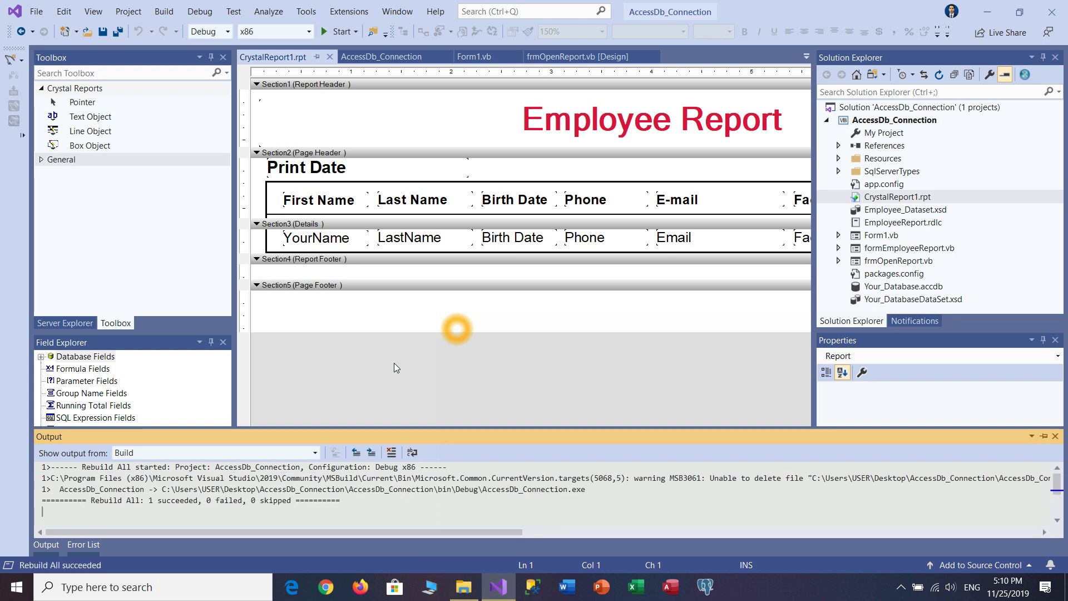
{"action": "left_click_drag", "start_coordinate": [92, 501], "coordinate": [291, 503]}
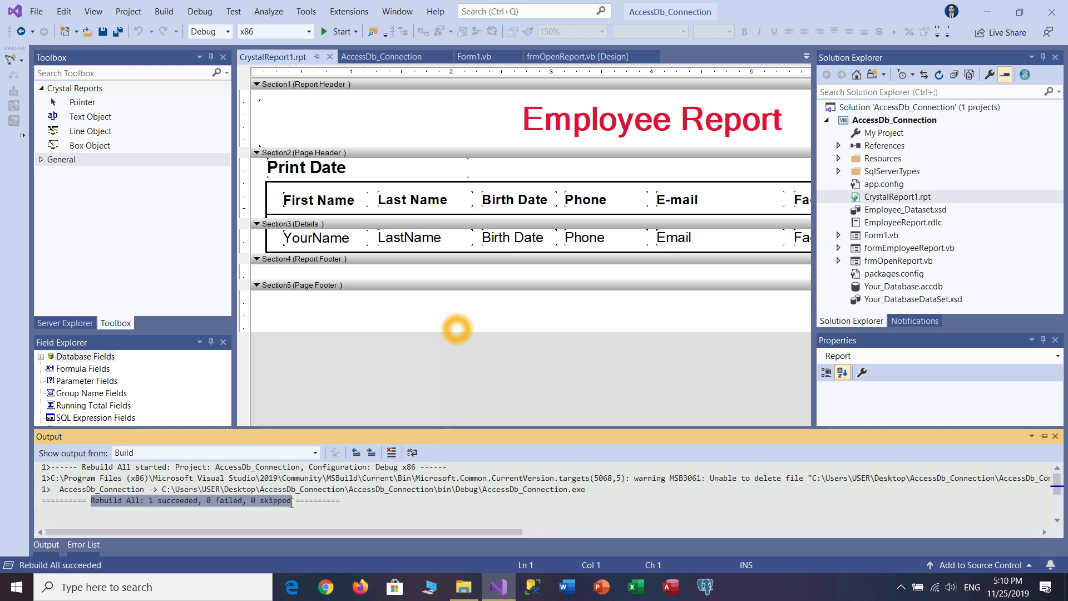
{"action": "left_click", "coordinate": [485, 520]}
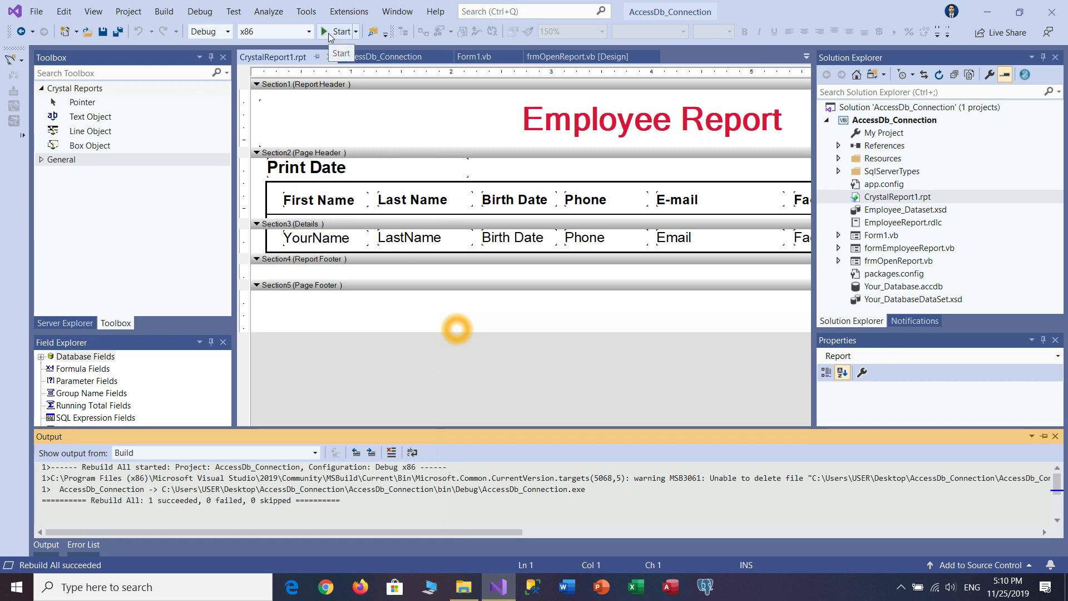
- Run the application, enter "Open Report Viewer" in the main form's search box, and open the employee report viewer
{"action": "left_click", "coordinate": [336, 32]}
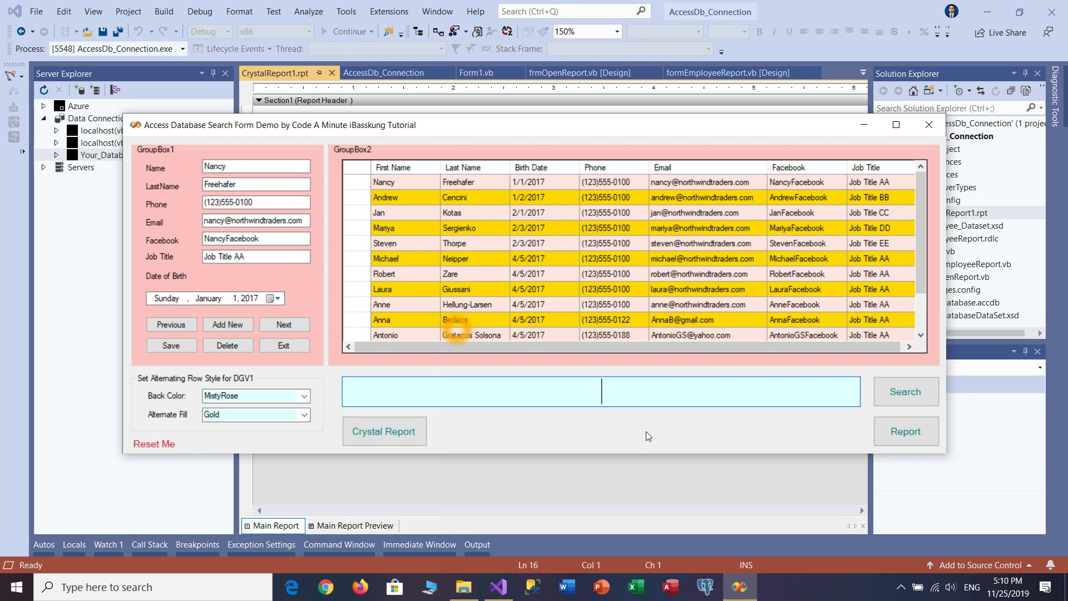
{"action": "type", "text": "Open "}
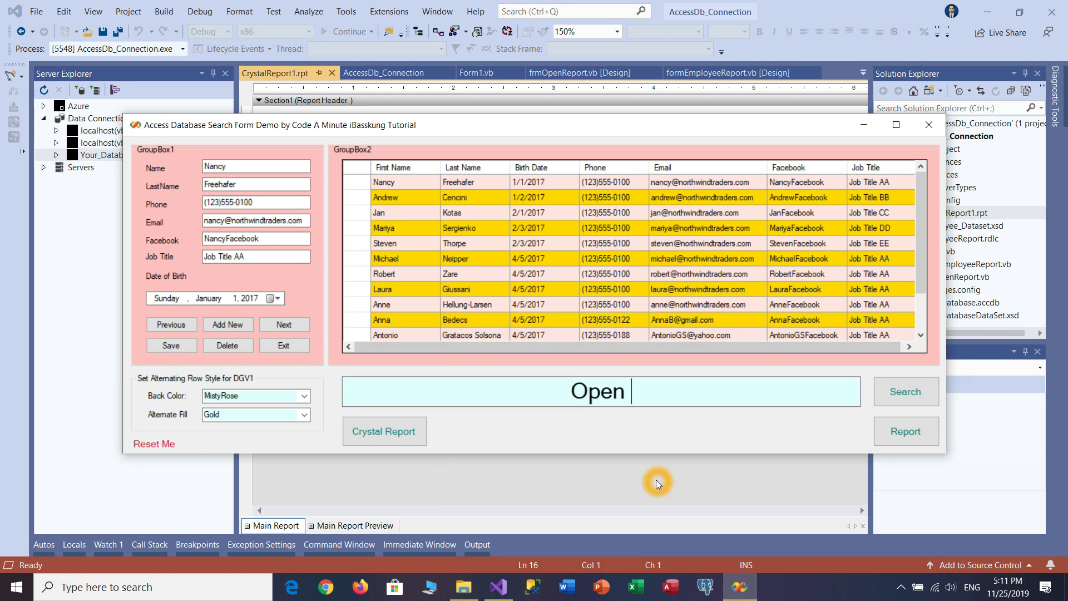
{"action": "type", "text": "Report"}
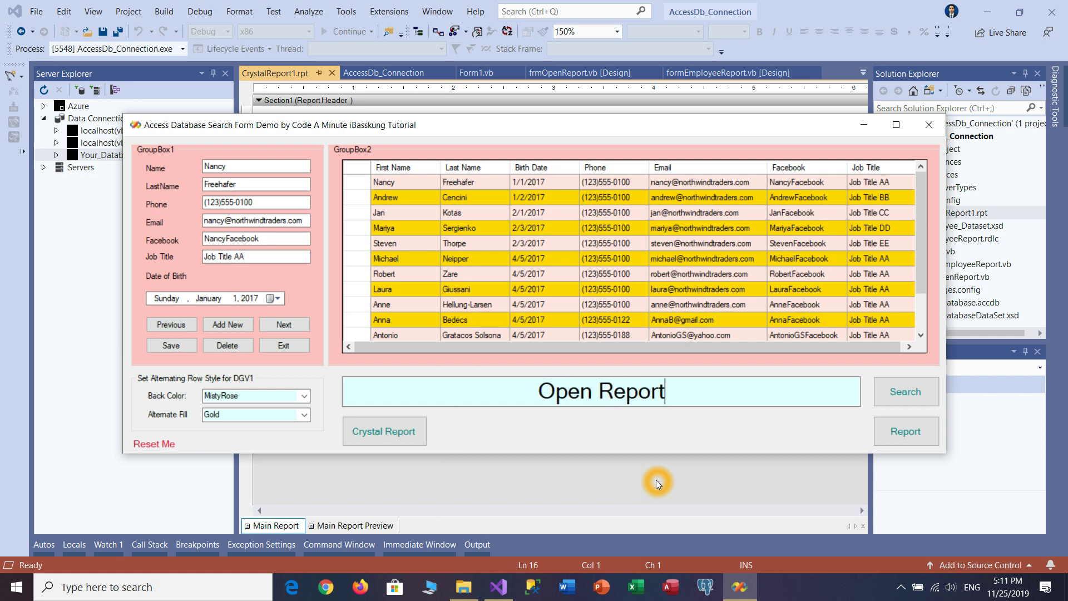
{"action": "type", "text": " Viewer"}
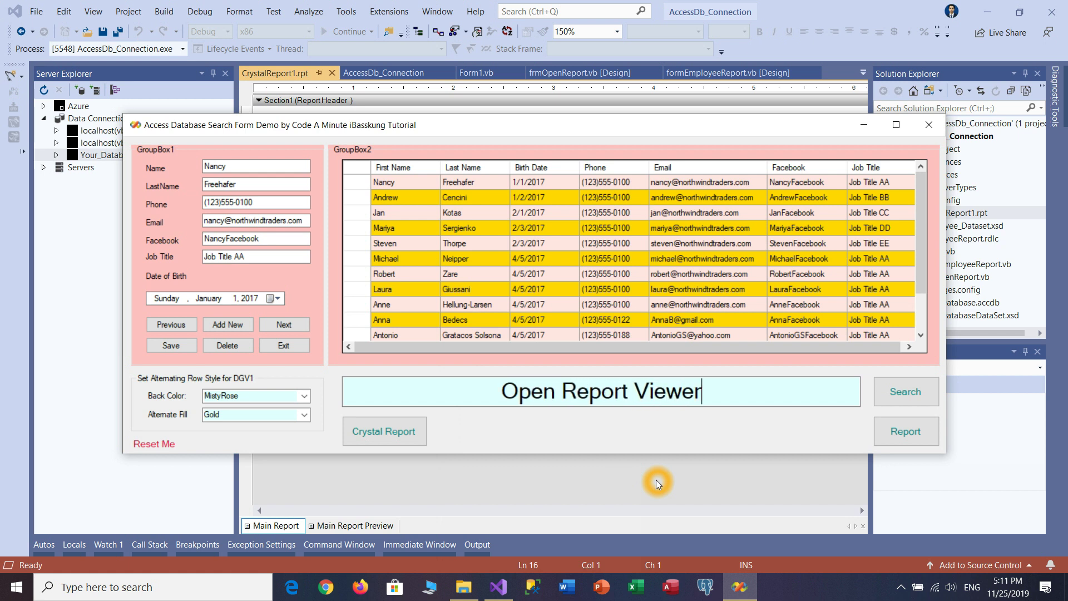
{"action": "left_click", "coordinate": [915, 440]}
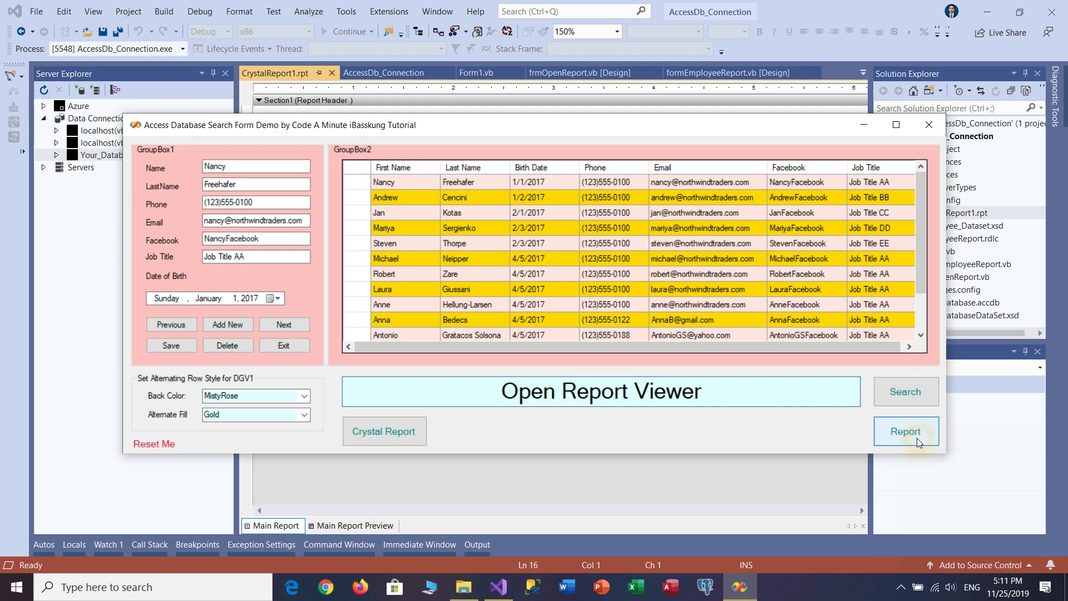
{"action": "left_click", "coordinate": [918, 443]}
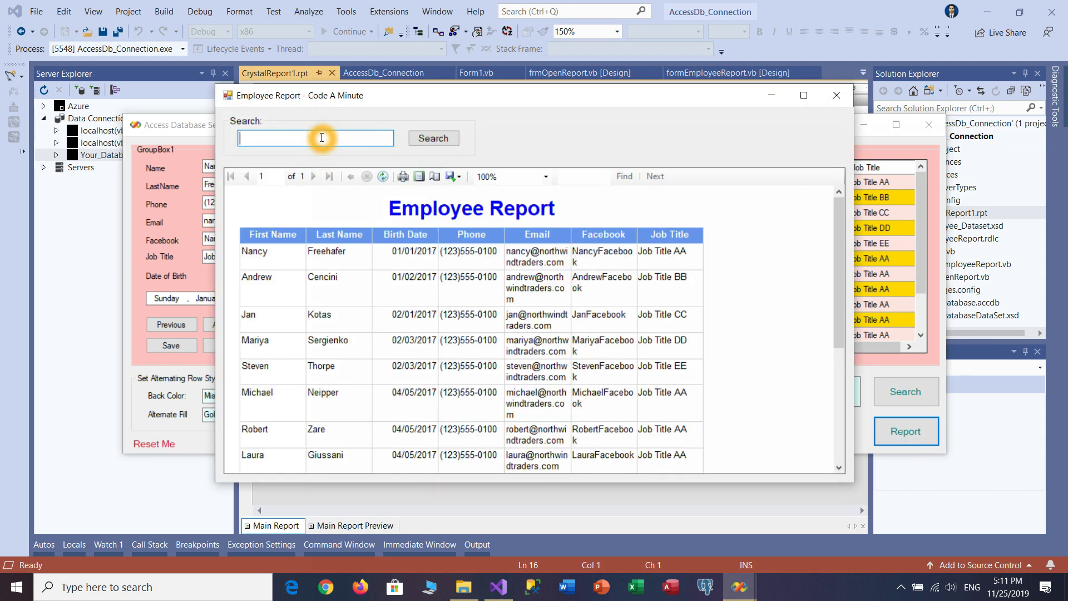
- Search the employee report for one employee's first name, followed by a second employee's first name
{"action": "type", "text": "y"}
{"action": "left_click", "coordinate": [433, 138]}
{"action": "double_click", "coordinate": [279, 139]}
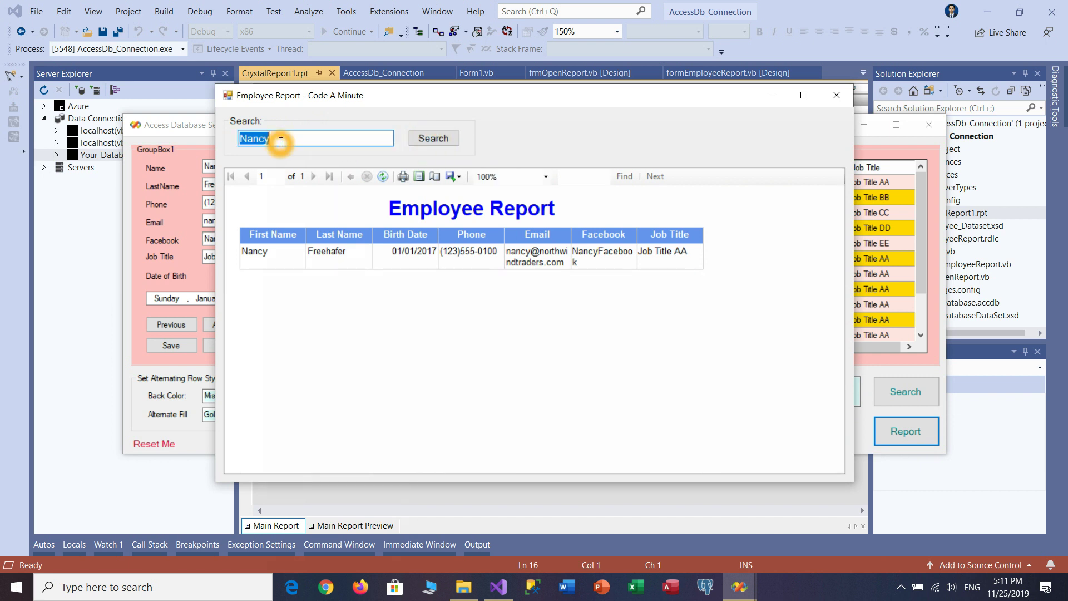
{"action": "type", "text": "Robert"}
{"action": "left_click", "coordinate": [434, 140]}
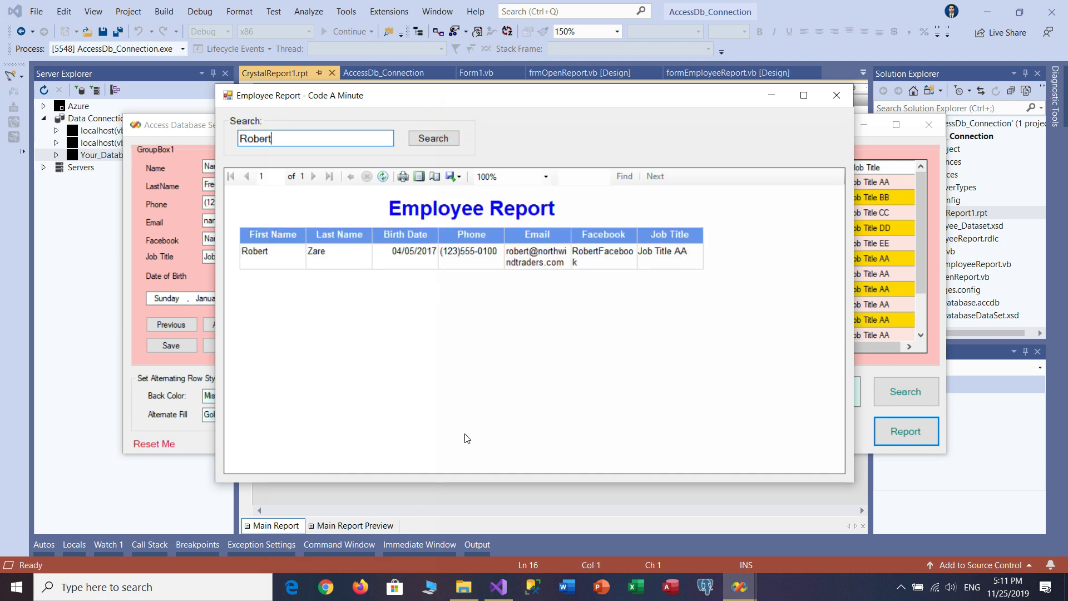
- Replace the report's search text with "Well done." and close the employee report viewer
{"action": "left_click", "coordinate": [452, 387]}
{"action": "double_click", "coordinate": [303, 138]}
{"action": "left_click", "coordinate": [398, 393]}
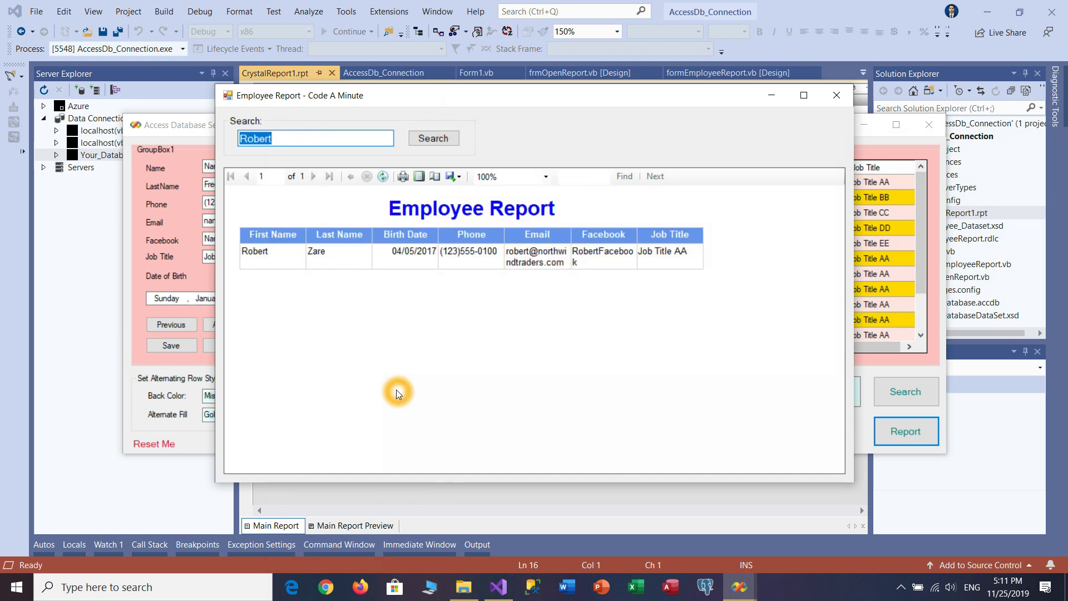
{"action": "type", "text": "Well done."}
{"action": "left_click", "coordinate": [433, 139]}
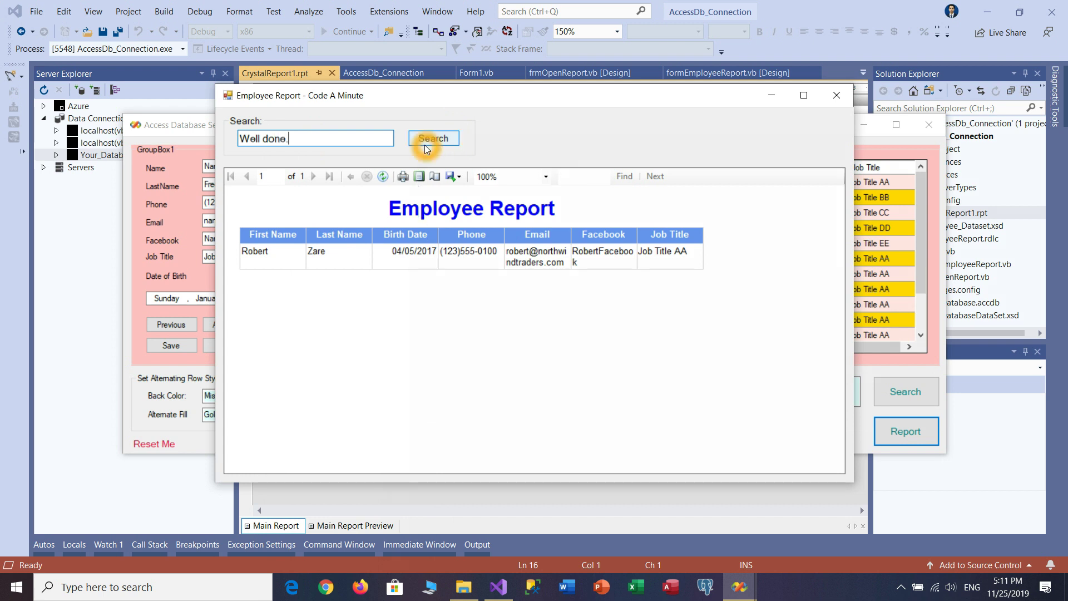
{"action": "left_click", "coordinate": [841, 100]}
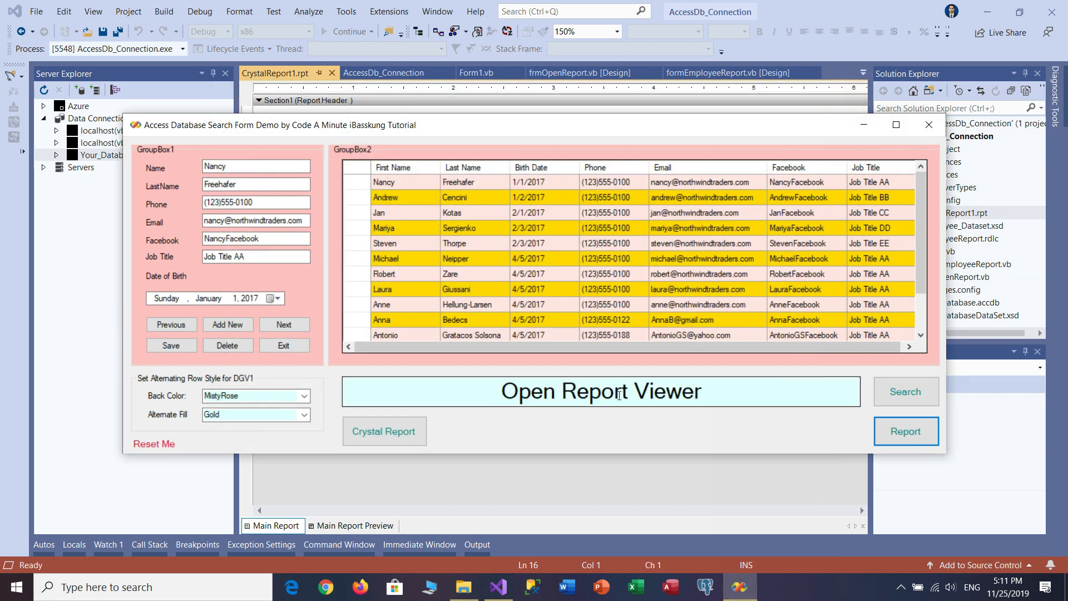
- Change the main form's search box text to "Open Crystal Reports" and open the Crystal Reports form
{"action": "left_click_drag", "start_coordinate": [702, 392], "coordinate": [562, 392]}
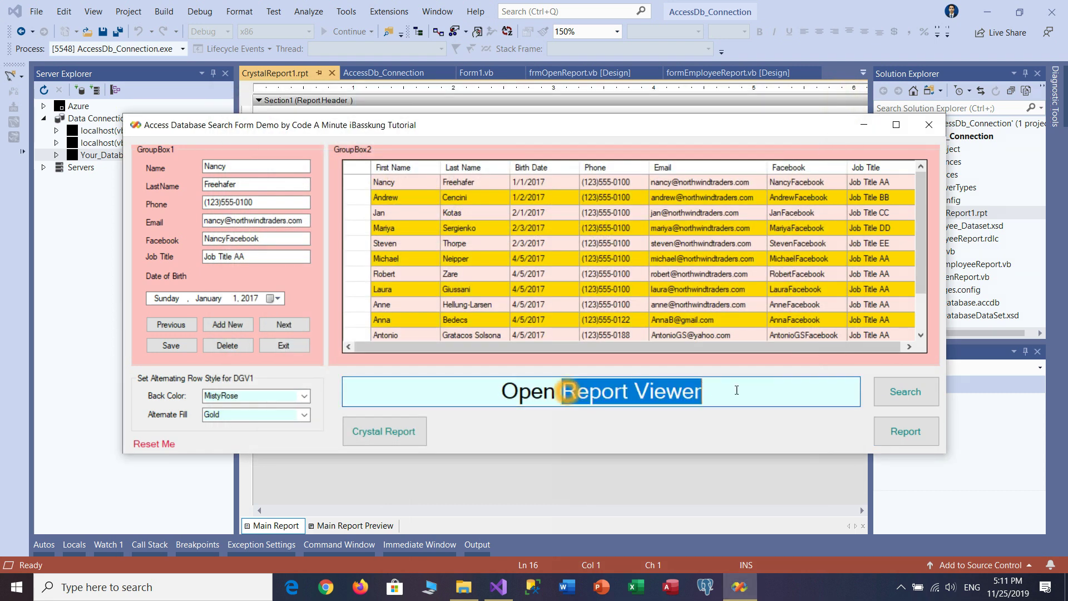
{"action": "left_click", "coordinate": [780, 443]}
{"action": "type", "text": "Crys"}
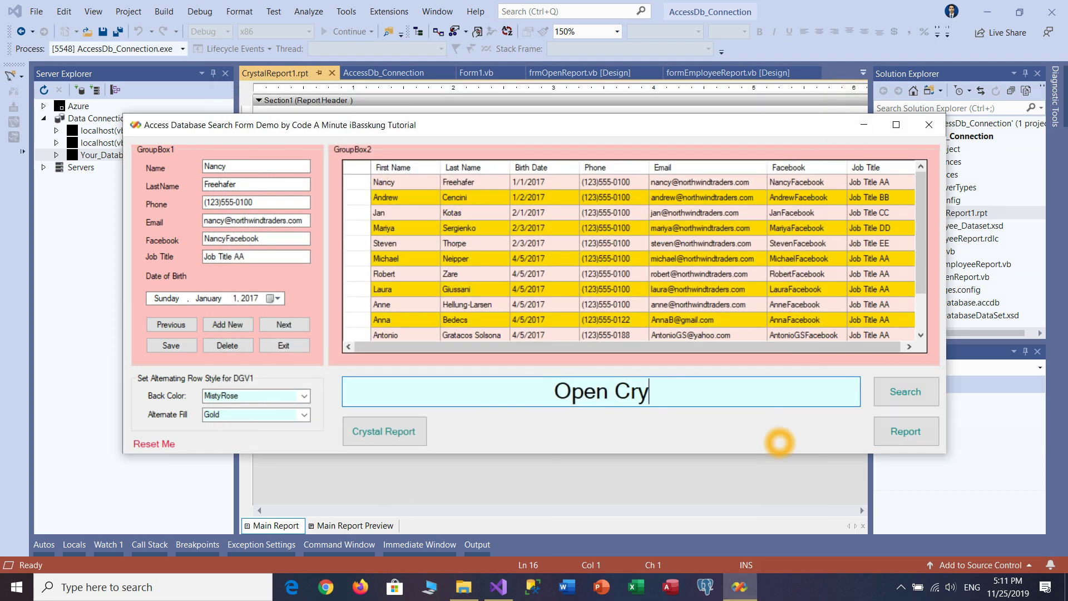
{"action": "key", "text": "BackSpace"}
{"action": "key", "text": "BackSpace"}
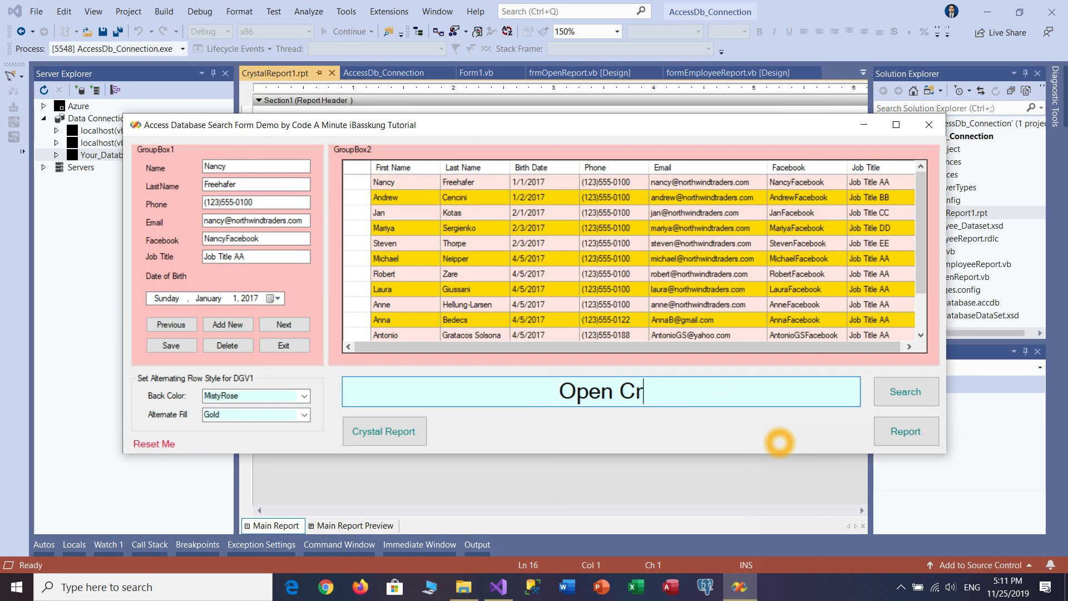
{"action": "type", "text": "ystal Reports"}
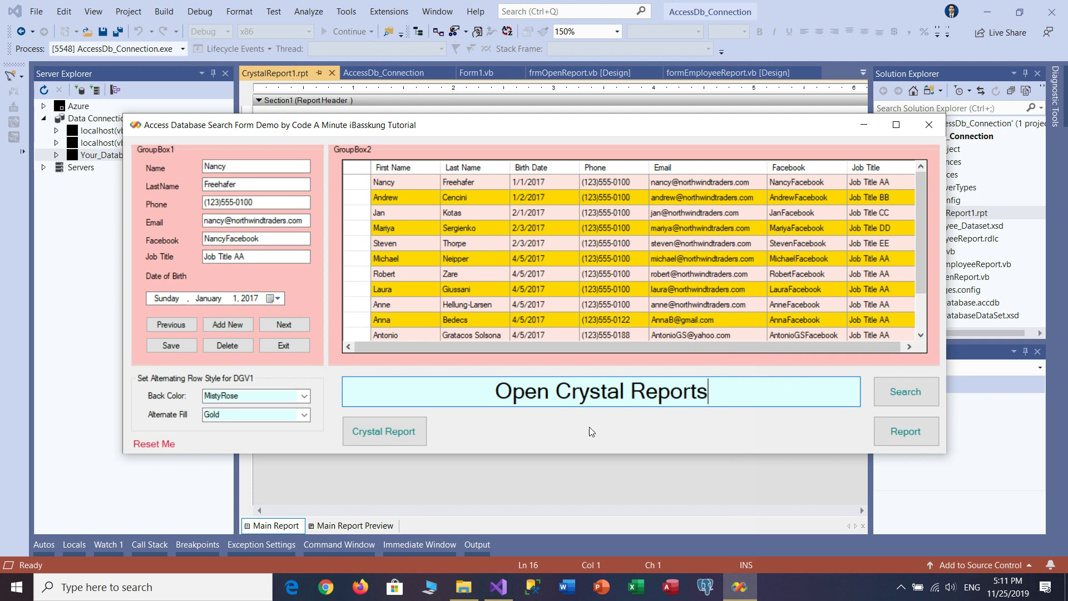
{"action": "left_click", "coordinate": [396, 433]}
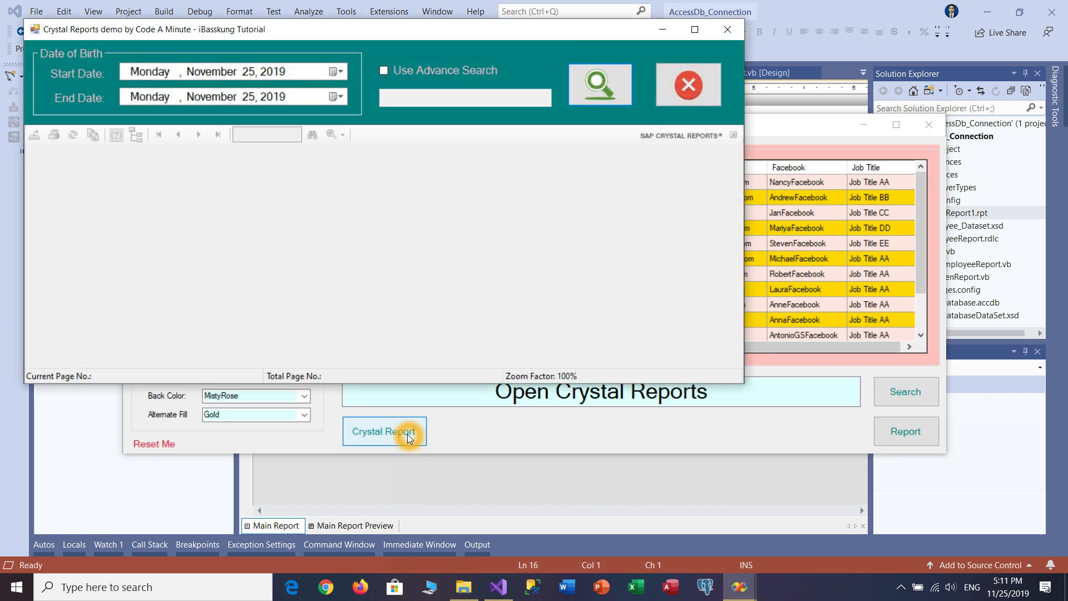
- Generate the employee report for the preset date of birth range and reposition the report window
{"action": "left_click", "coordinate": [462, 42]}
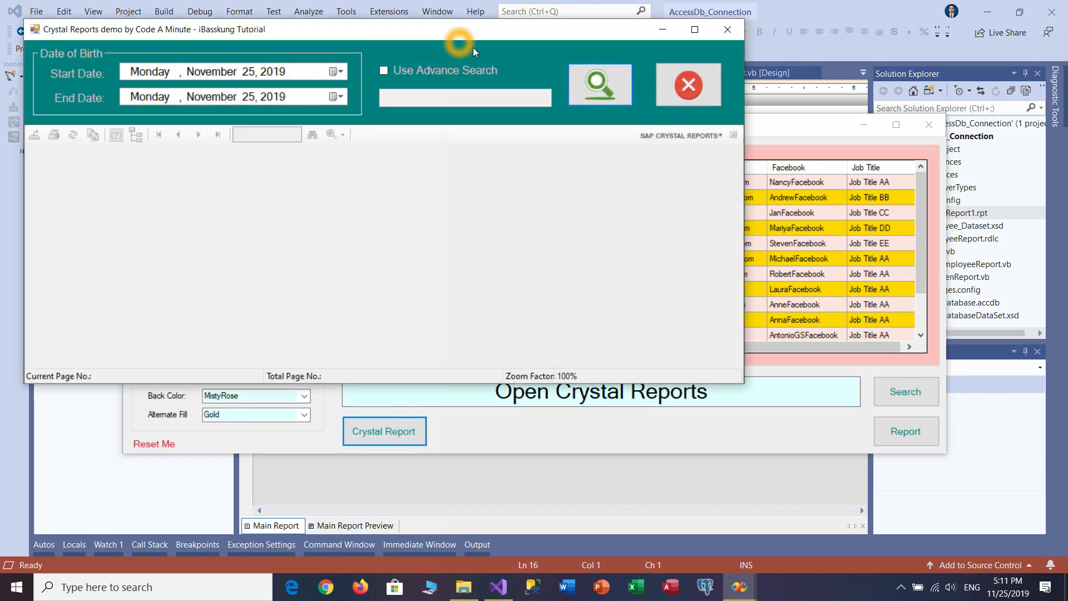
{"action": "left_click", "coordinate": [600, 80]}
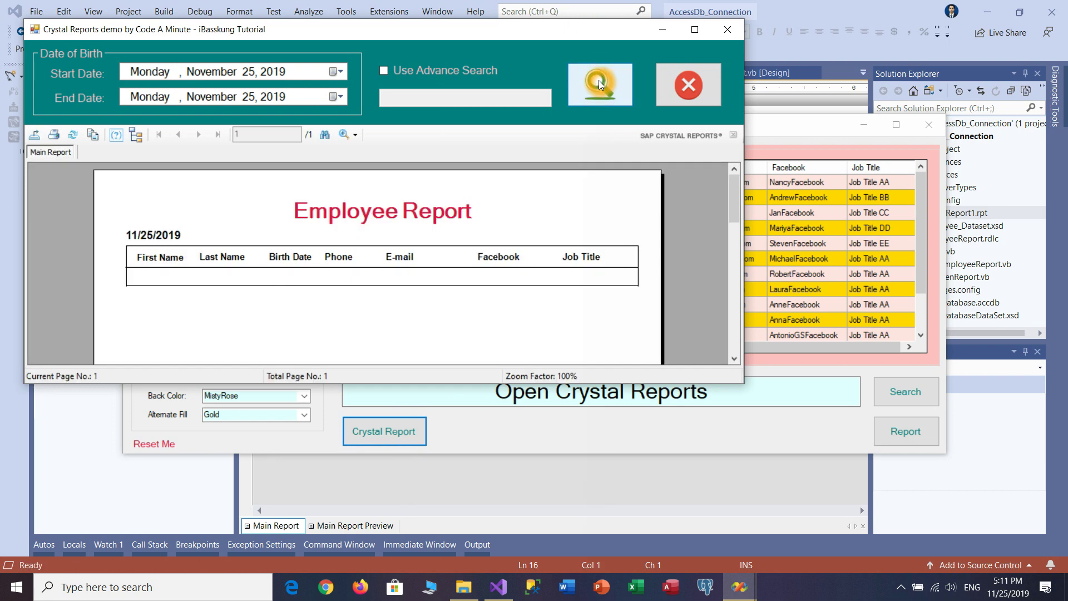
{"action": "left_click_drag", "start_coordinate": [540, 29], "coordinate": [705, 88]}
- Set the start date's year to 2000, regenerate the report, and look through the listed employees
{"action": "key", "text": "Tab"}
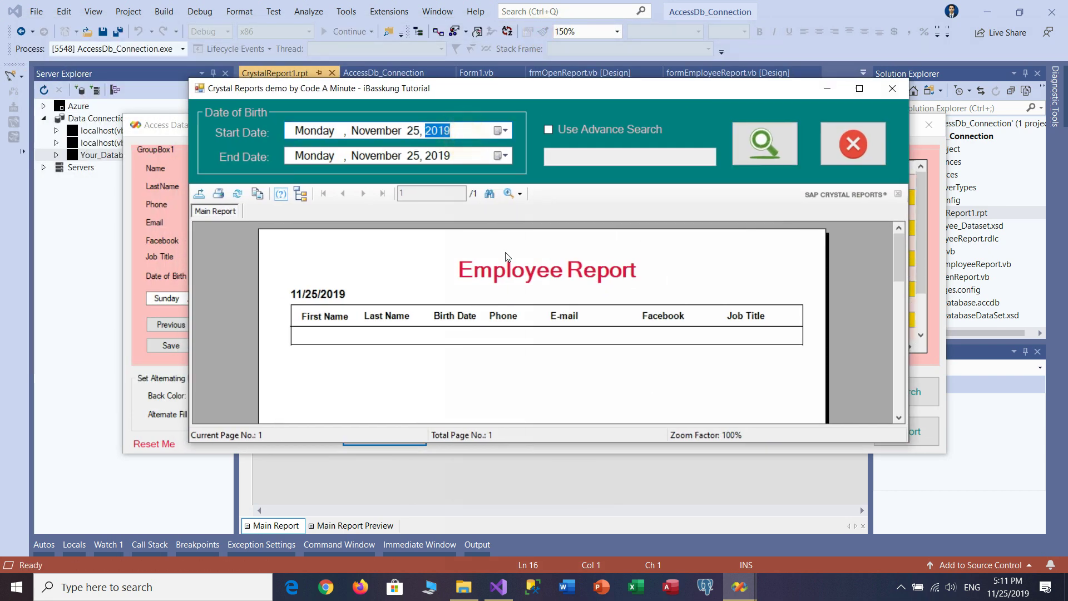
{"action": "left_click", "coordinate": [523, 228]}
{"action": "type", "text": "2000"}
{"action": "left_click", "coordinate": [390, 131]}
{"action": "left_click", "coordinate": [764, 139]}
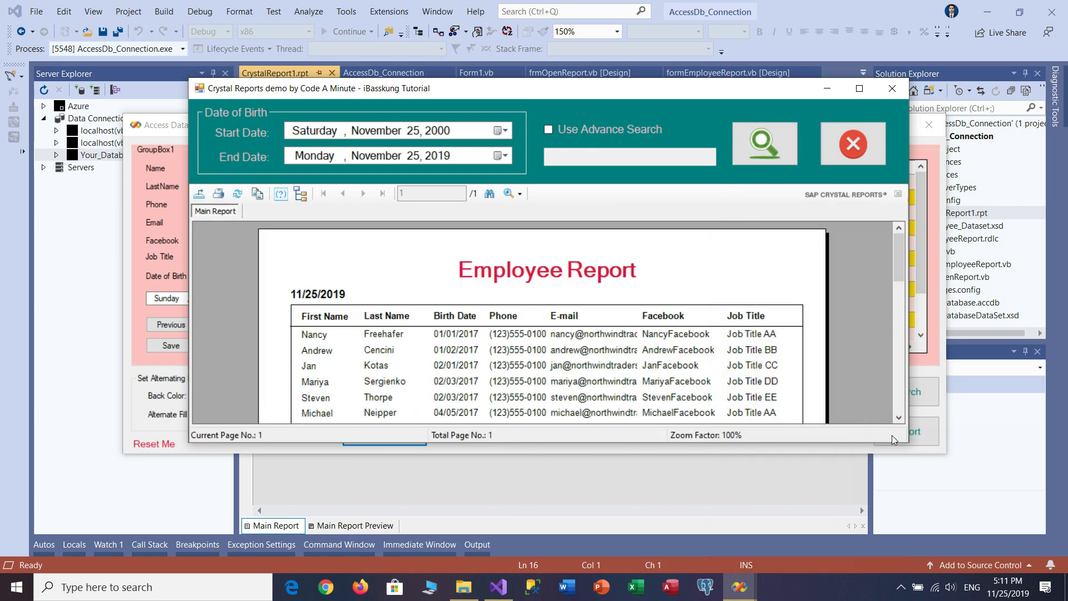
{"action": "scroll", "coordinate": [703, 289], "scroll_direction": "down", "scroll_amount": 5}
{"action": "scroll", "coordinate": [703, 289], "scroll_direction": "up", "scroll_amount": 3}
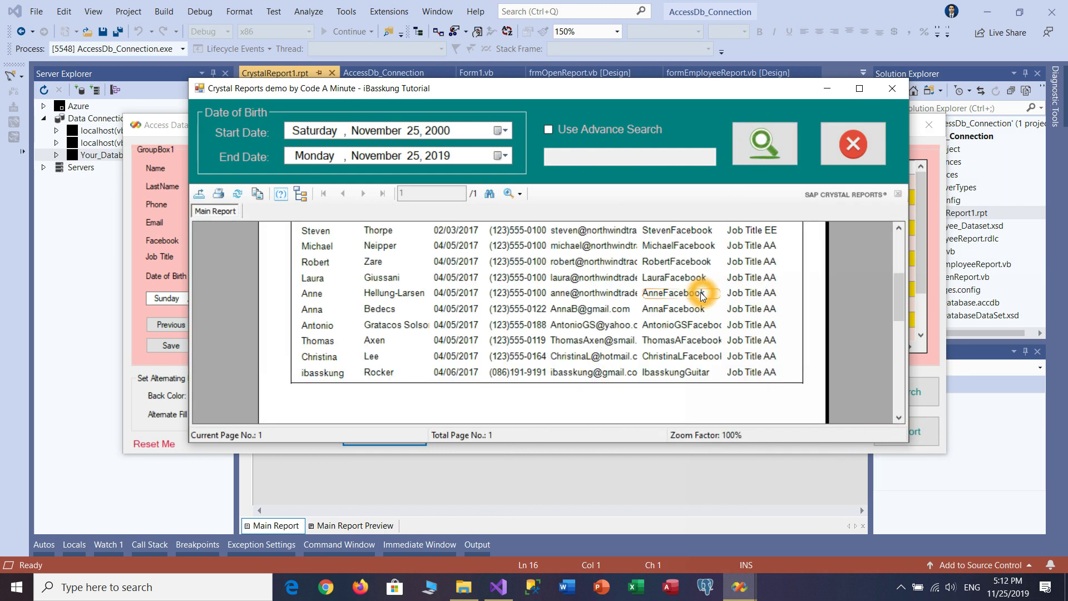
{"action": "left_click", "coordinate": [699, 296]}
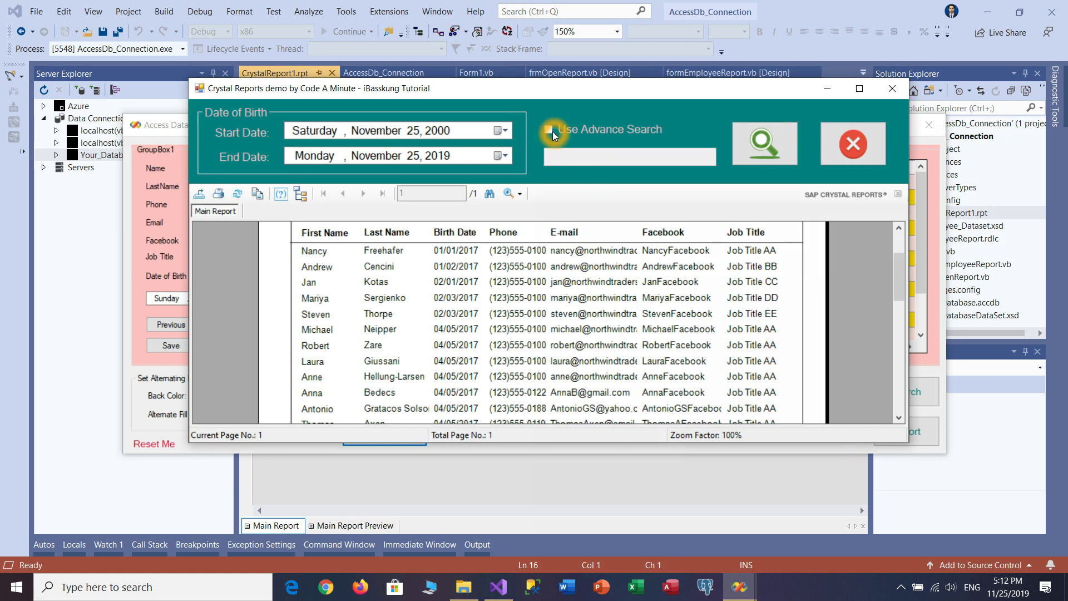
- Enable Use Advance Search and search the Crystal report for the first listed employee's first name
{"action": "left_click", "coordinate": [547, 129]}
{"action": "left_click", "coordinate": [201, 278]}
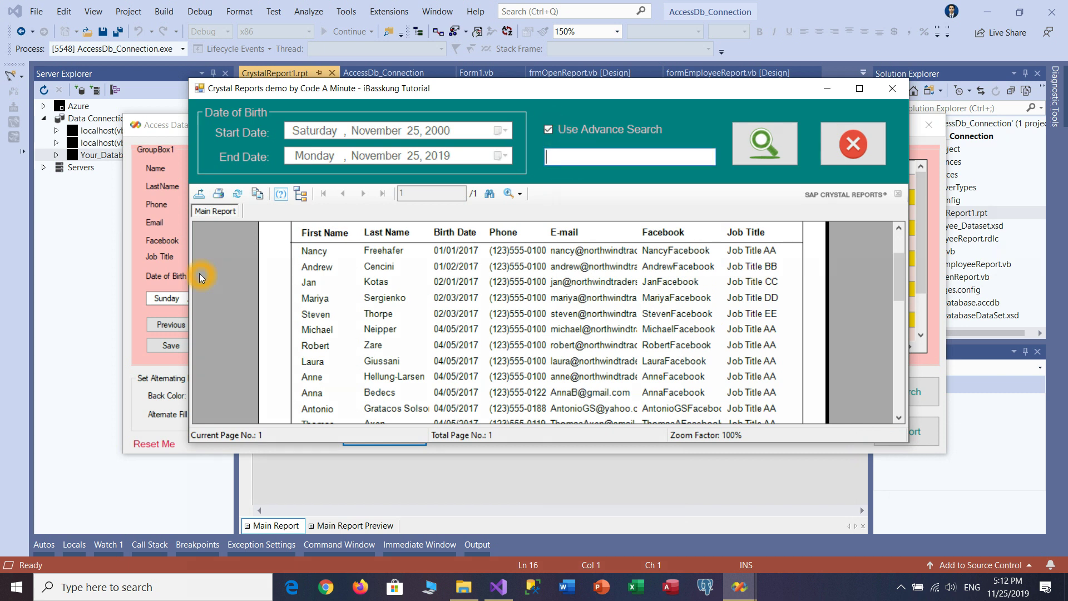
{"action": "type", "text": "Nancy"}
{"action": "left_click", "coordinate": [767, 142]}
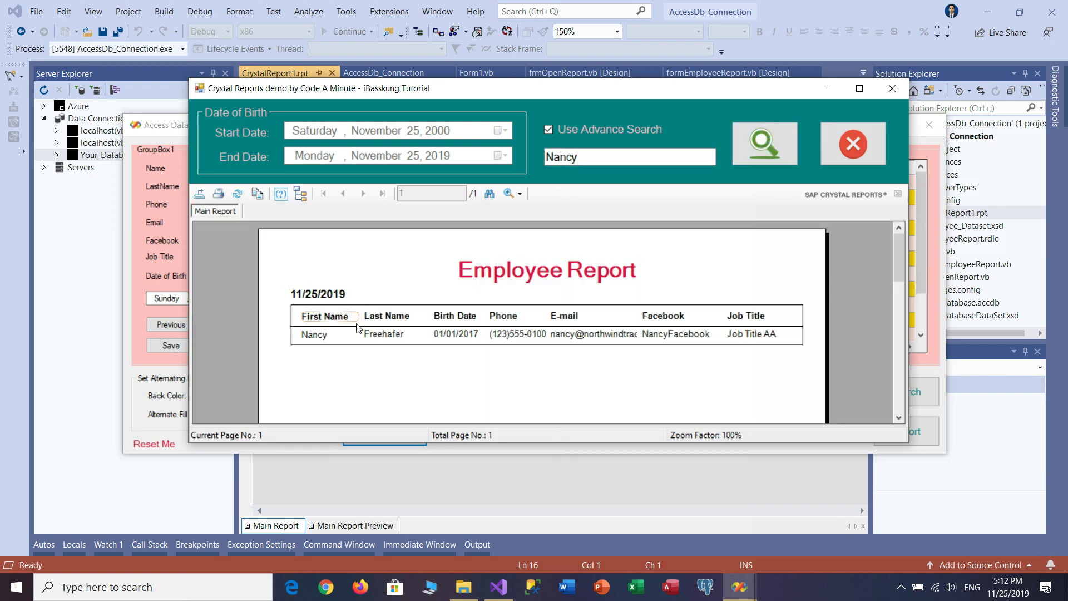
{"action": "left_click", "coordinate": [314, 337]}
{"action": "left_click", "coordinate": [383, 403]}
- Search the Crystal report for a different employee's first name and check the matching record
{"action": "double_click", "coordinate": [605, 157]}
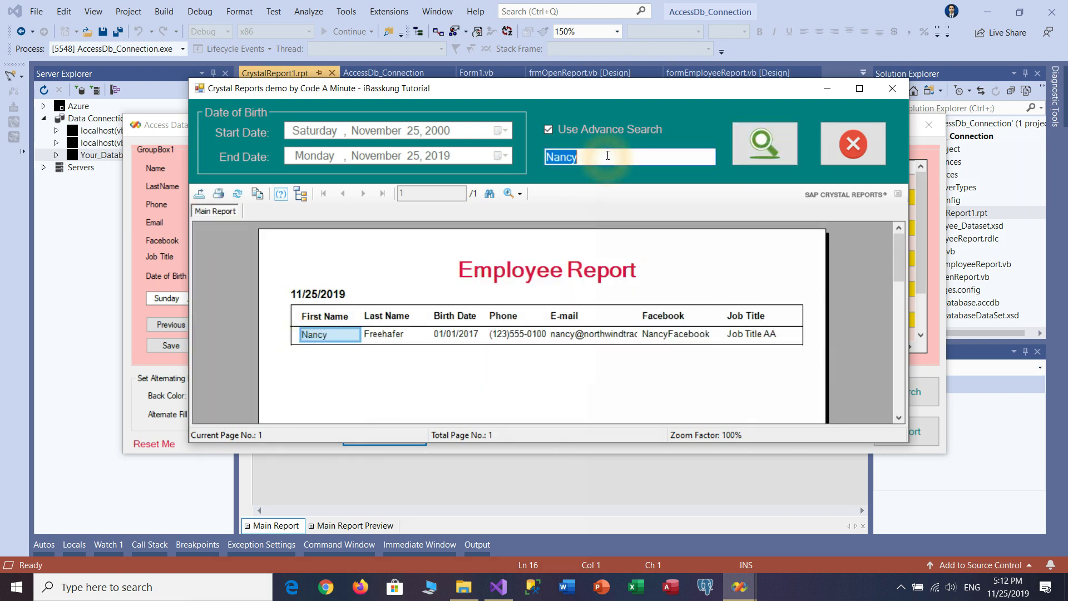
{"action": "type", "text": "Robert"}
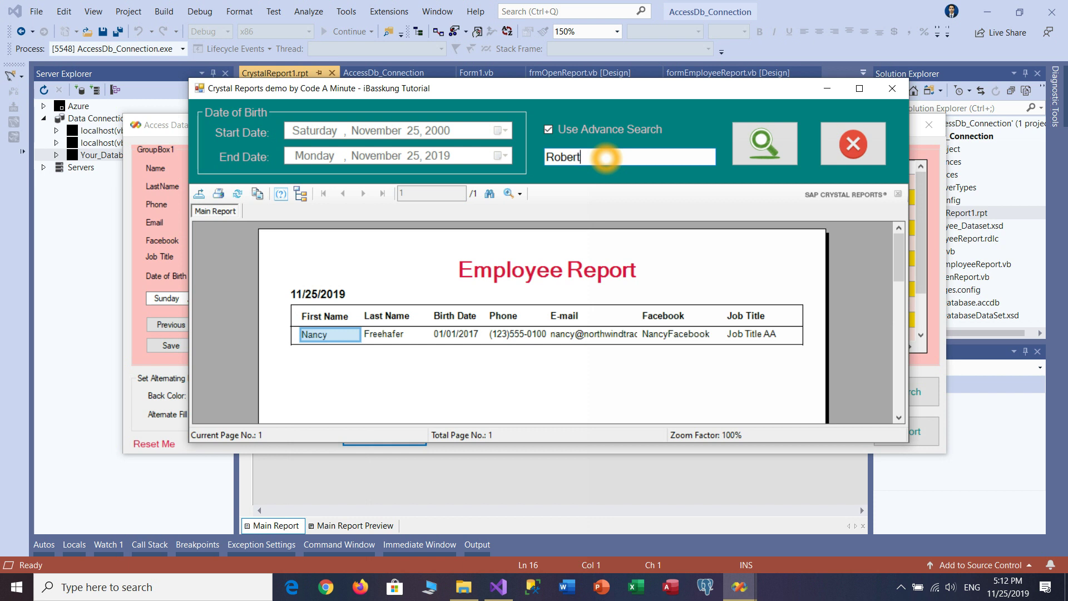
{"action": "left_click", "coordinate": [763, 143]}
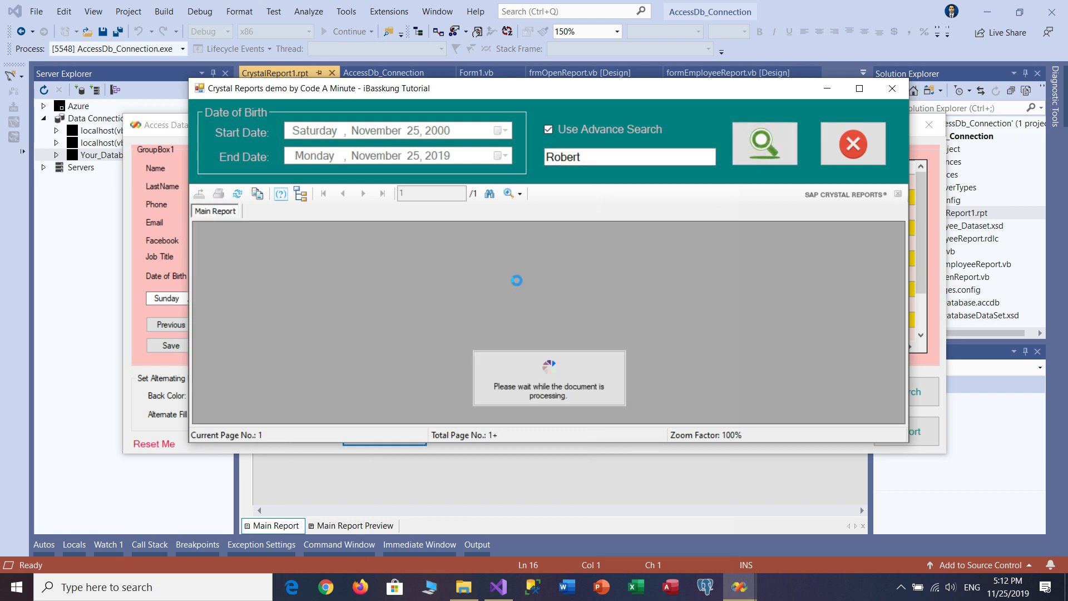
{"action": "left_click", "coordinate": [309, 341]}
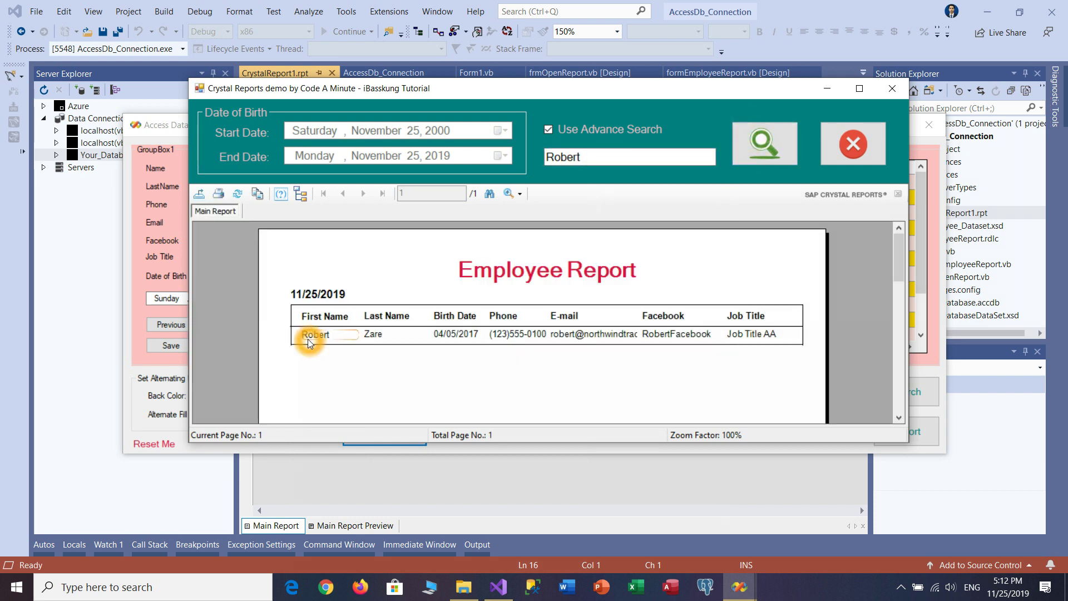
- Search the Crystal report for the first name of the employee with the Gmail address
{"action": "double_click", "coordinate": [617, 155]}
{"action": "type", "text": "ibas"}
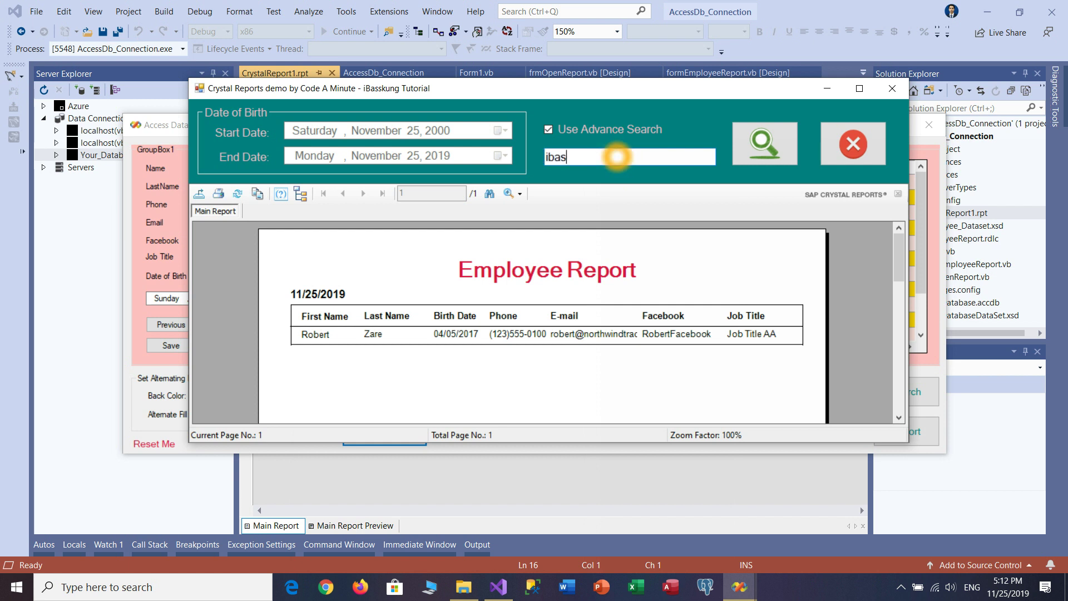
{"action": "type", "text": "skung"}
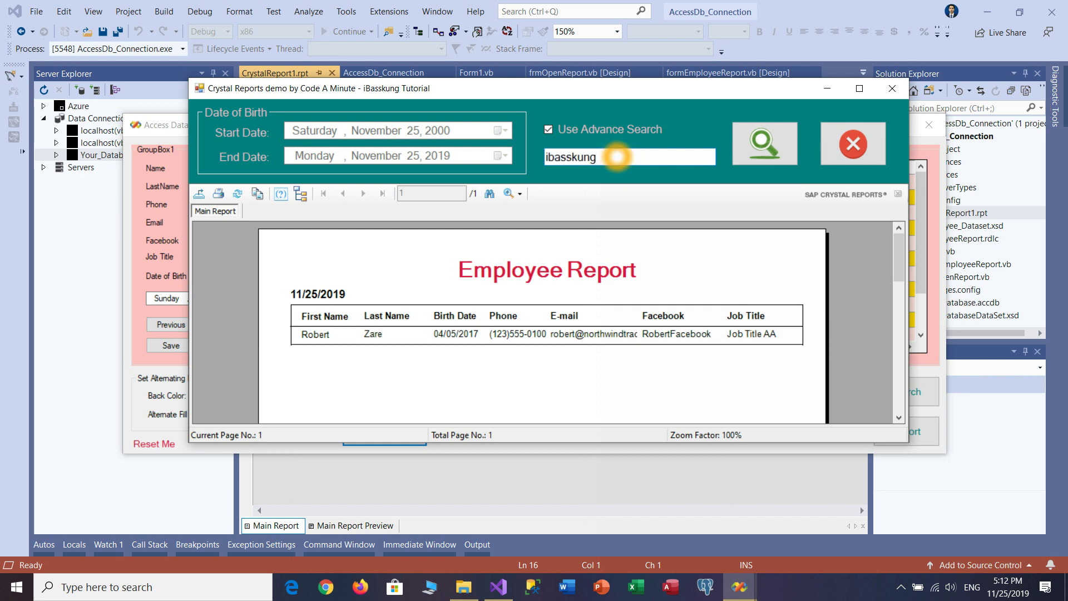
{"action": "left_click", "coordinate": [764, 146]}
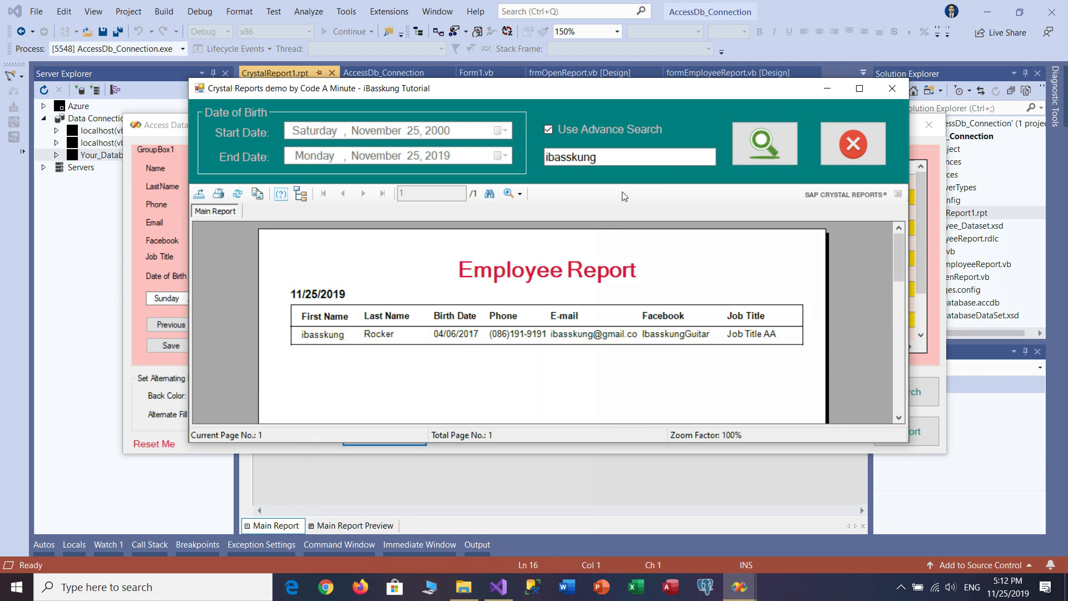
- Clear the advanced search keyword and regenerate the Crystal report for all employees
{"action": "double_click", "coordinate": [624, 156]}
{"action": "key", "text": "BackSpace"}
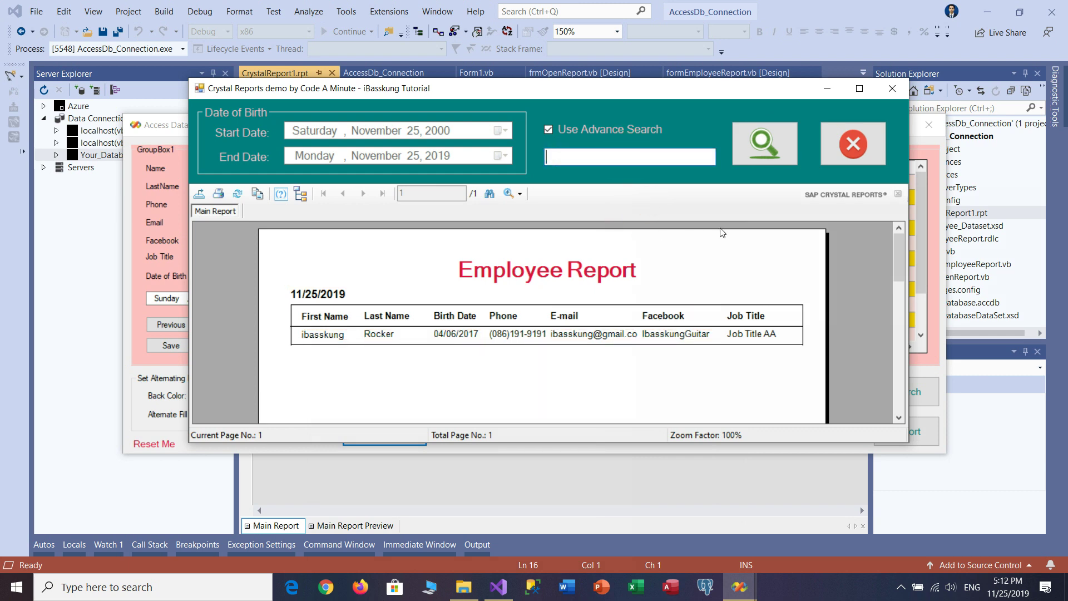
{"action": "left_click", "coordinate": [764, 143]}
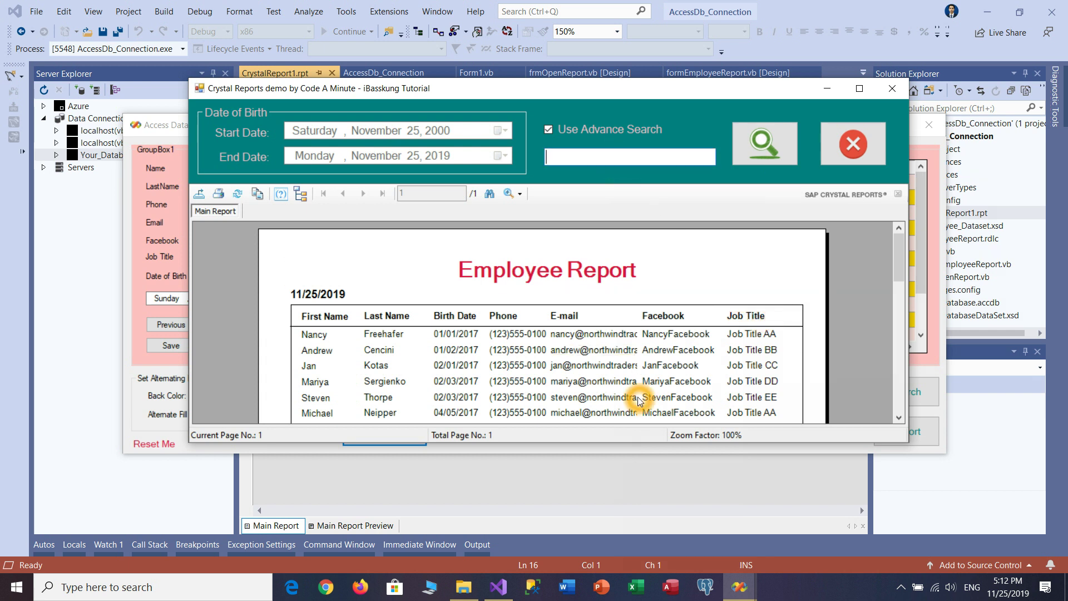
- Enter "Thanks so much for watching." as the advanced search keyword
{"action": "type", "text": "Ta"}
{"action": "type", "text": "hank"}
{"action": "type", "text": "s so muc"}
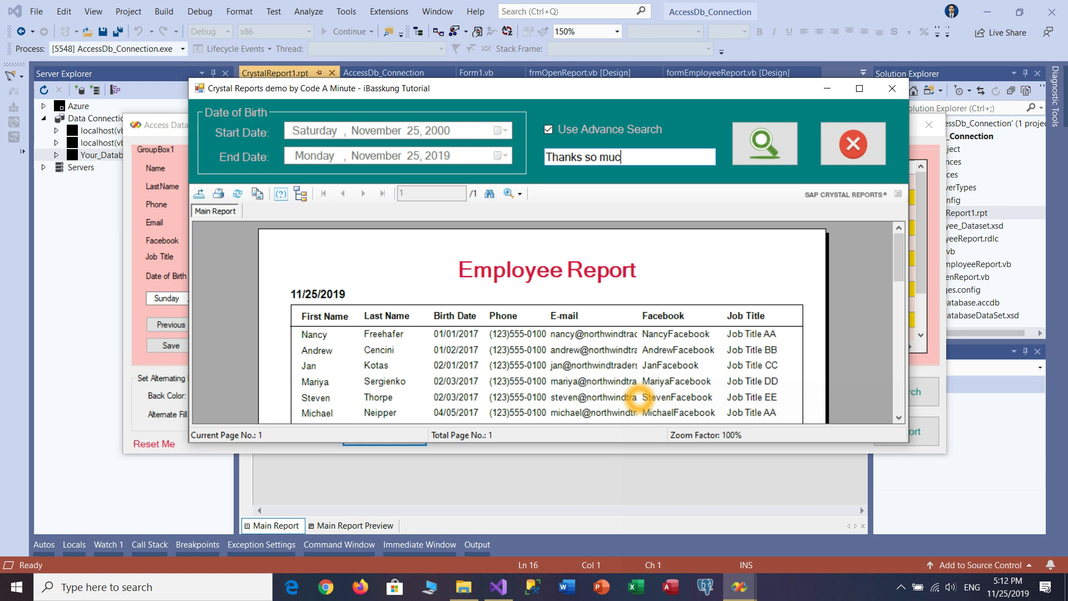
{"action": "type", "text": "h for watching."}
- Replace the whole search keyword with "Please like and subscribe to my channel."
{"action": "key", "text": "ctrl+a"}
{"action": "type", "text": "Please like and s"}
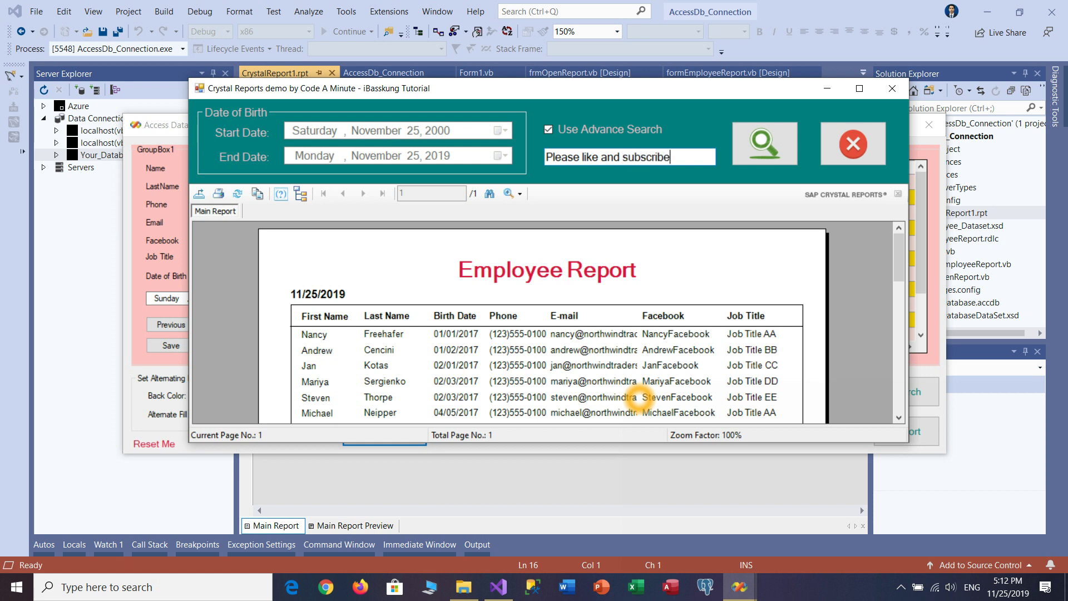
{"action": "type", "text": "ubscribe to my channel."}
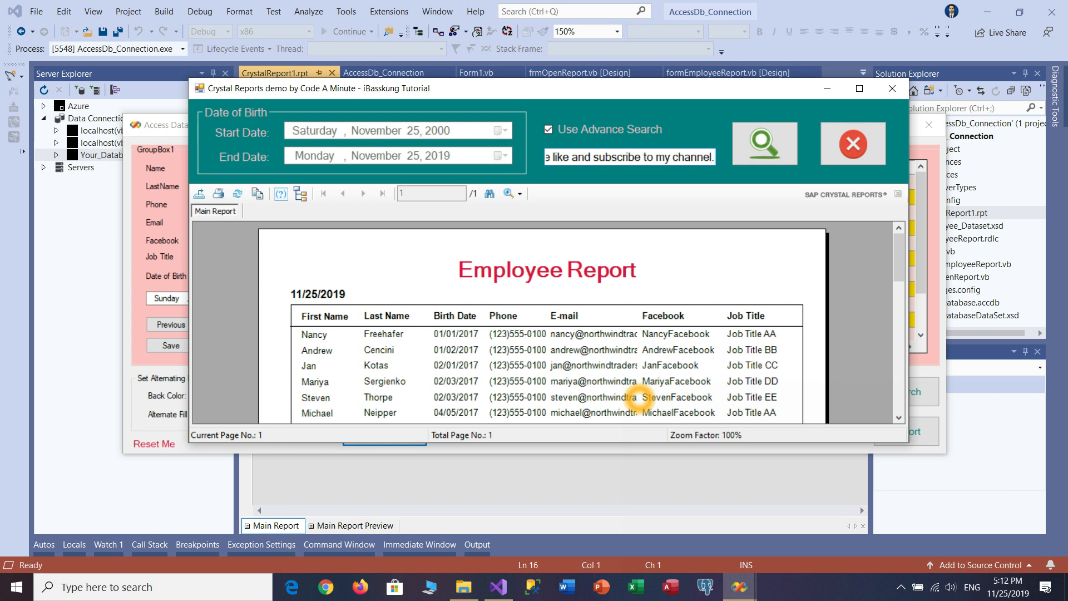
- Shorten the search keyword to "Please subscribe to my channel." and run the report search with it
{"action": "left_click", "coordinate": [595, 156]}
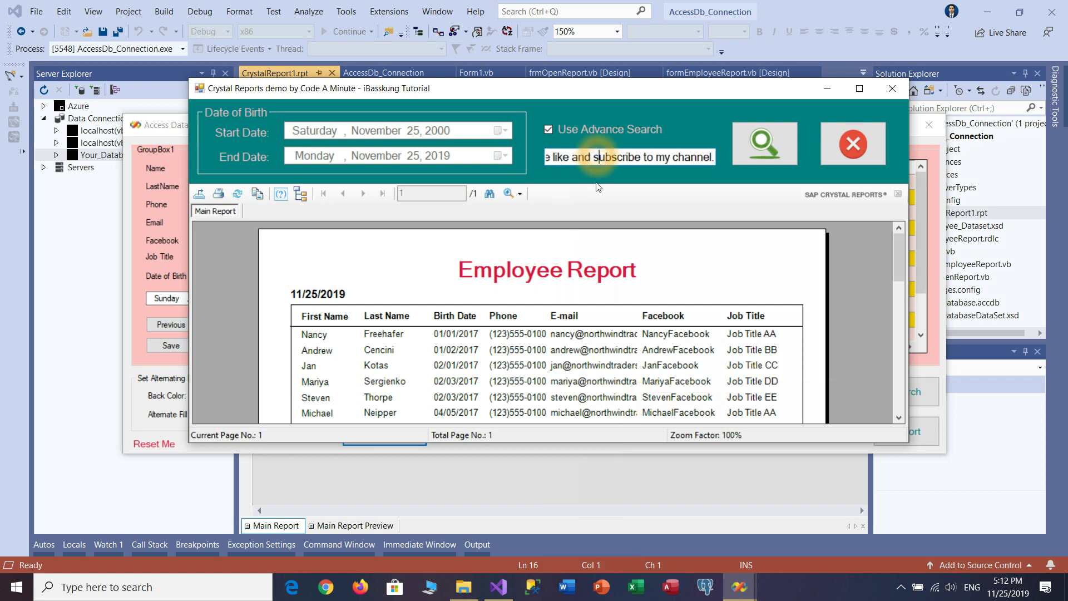
{"action": "key", "text": "BackSpace"}
{"action": "key", "text": "BackSpace"}
{"action": "key", "text": "BackSpace"}
{"action": "key", "text": "BackSpace"}
{"action": "key", "text": "BackSpace"}
{"action": "key", "text": "BackSpace"}
{"action": "key", "text": "BackSpace"}
{"action": "key", "text": "BackSpace"}
{"action": "key", "text": "BackSpace"}
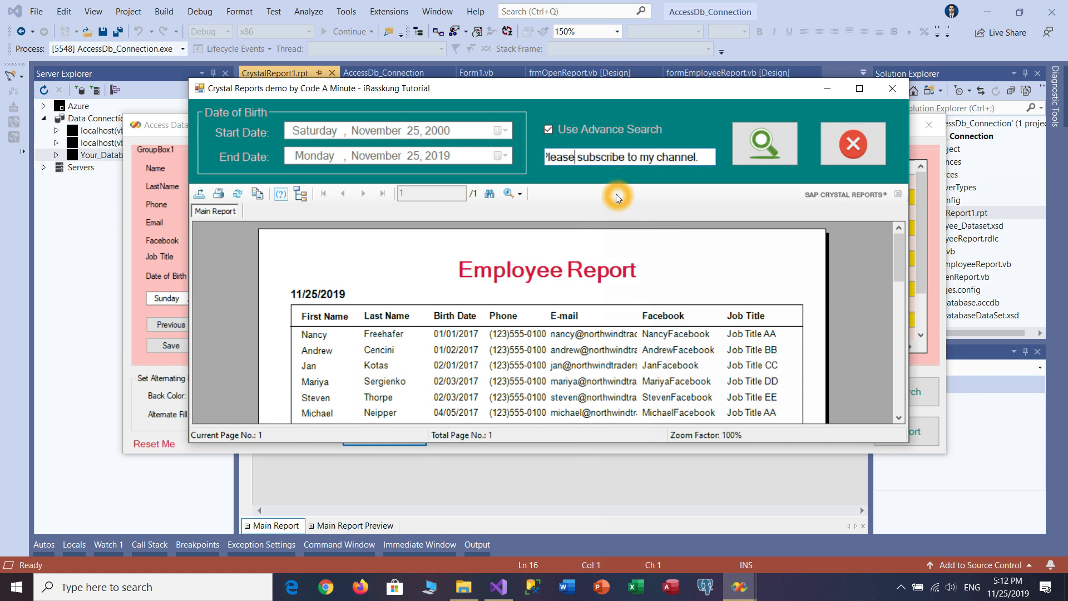
{"action": "key", "text": "Home"}
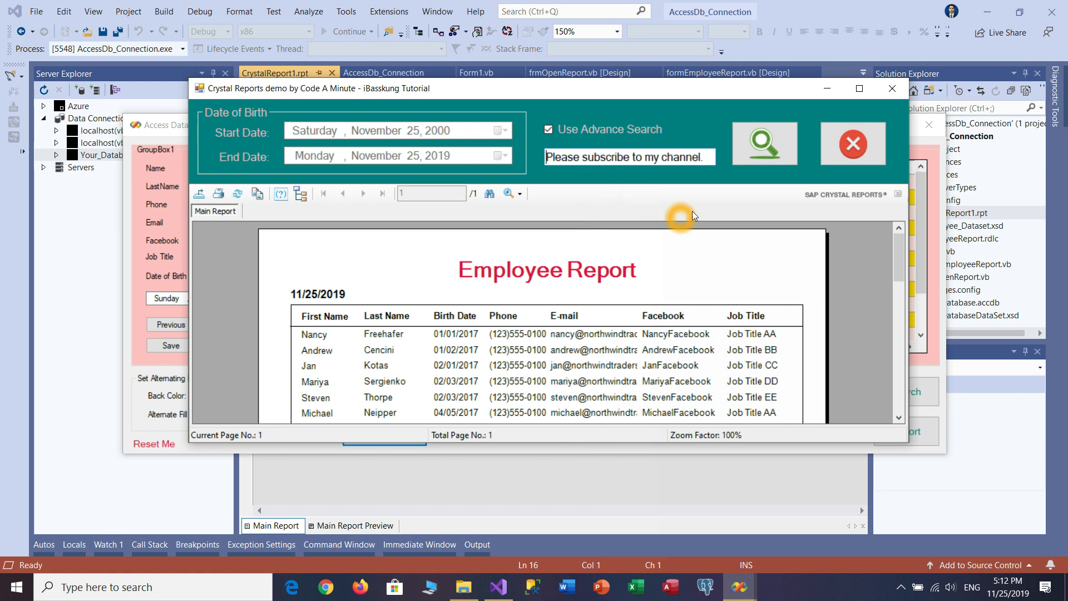
{"action": "left_click", "coordinate": [740, 149]}
- Remove the non-matching message from the search field and rerun the Crystal report without a keyword
{"action": "left_click_drag", "start_coordinate": [709, 160], "coordinate": [522, 183]}
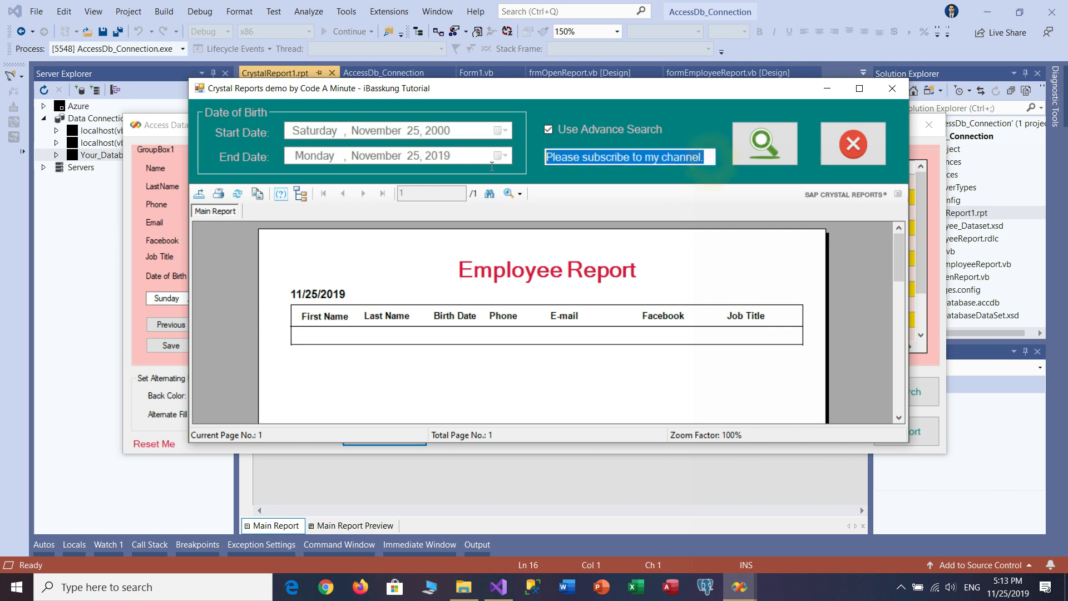
{"action": "key", "text": "BackSpace"}
{"action": "left_click", "coordinate": [767, 145]}
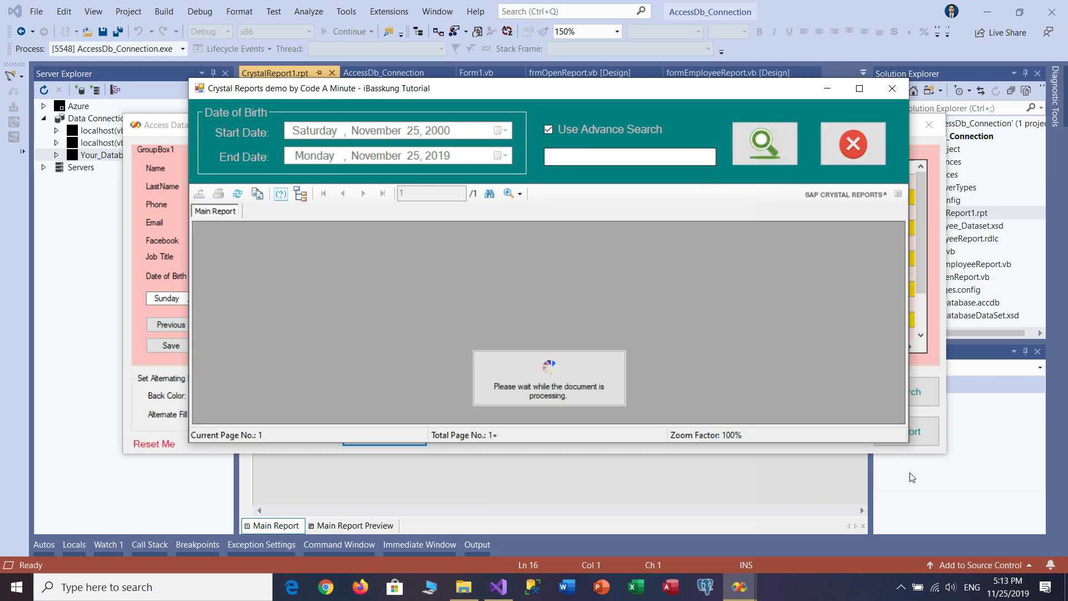